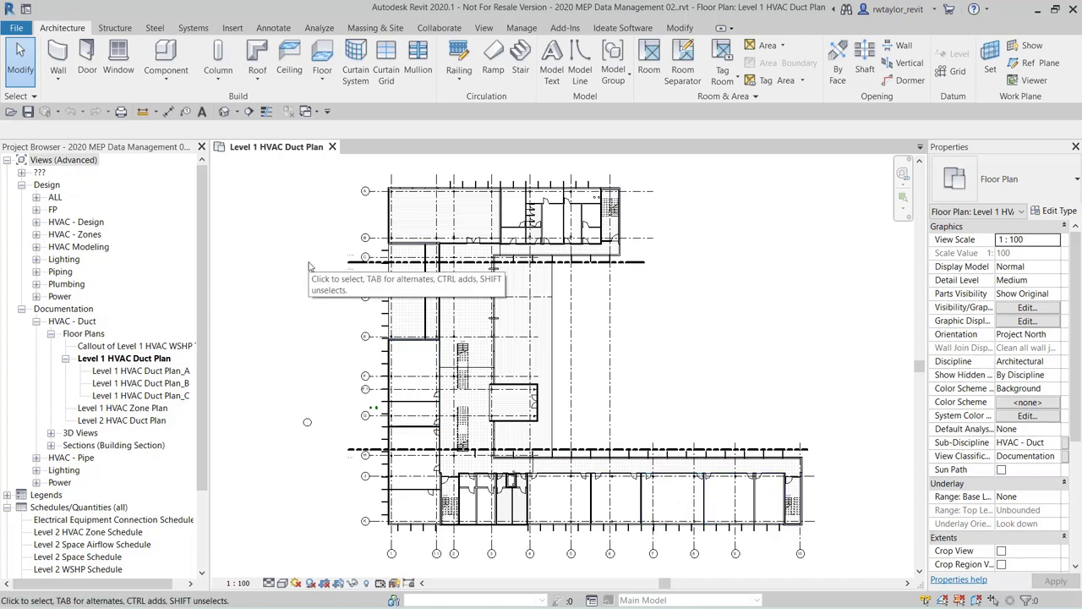
Review the HVAC Duct Plan view template's properties and included parameters in the view template manager, closing it without changes
left_click(483, 29)
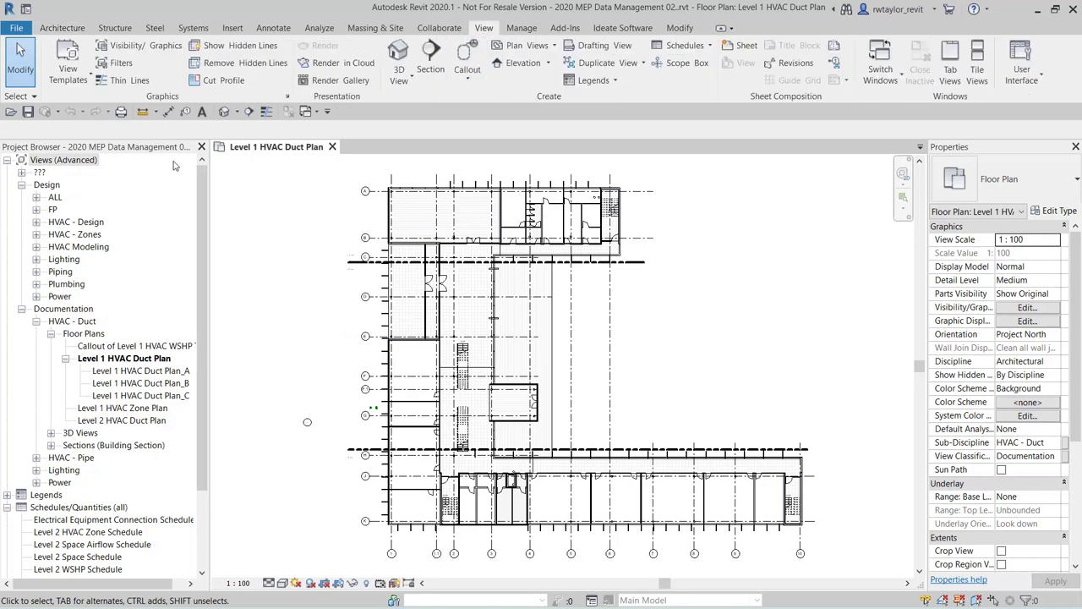
left_click(73, 78)
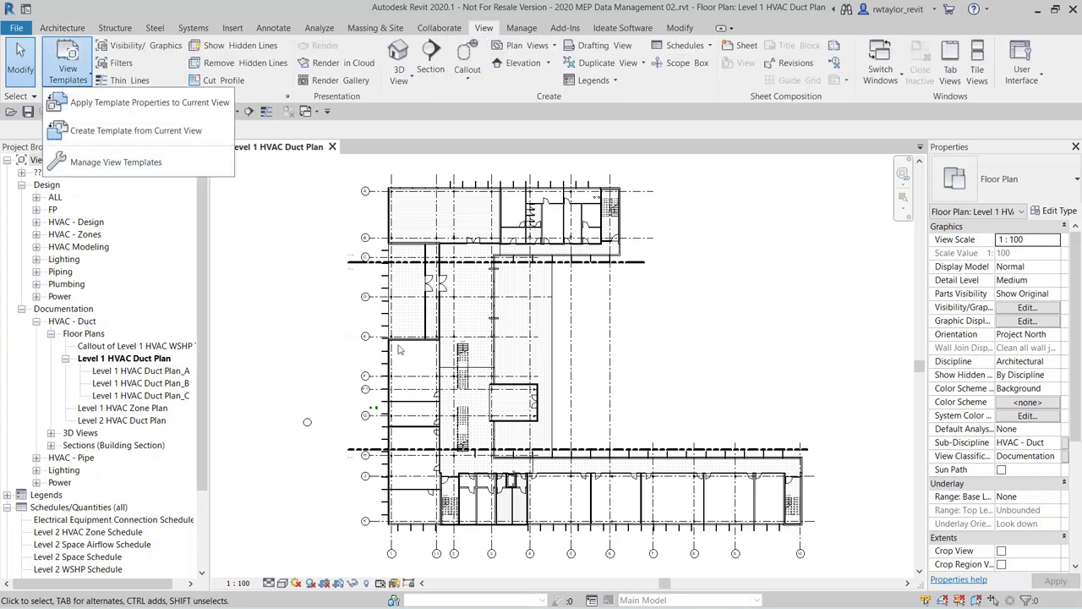
left_click(116, 164)
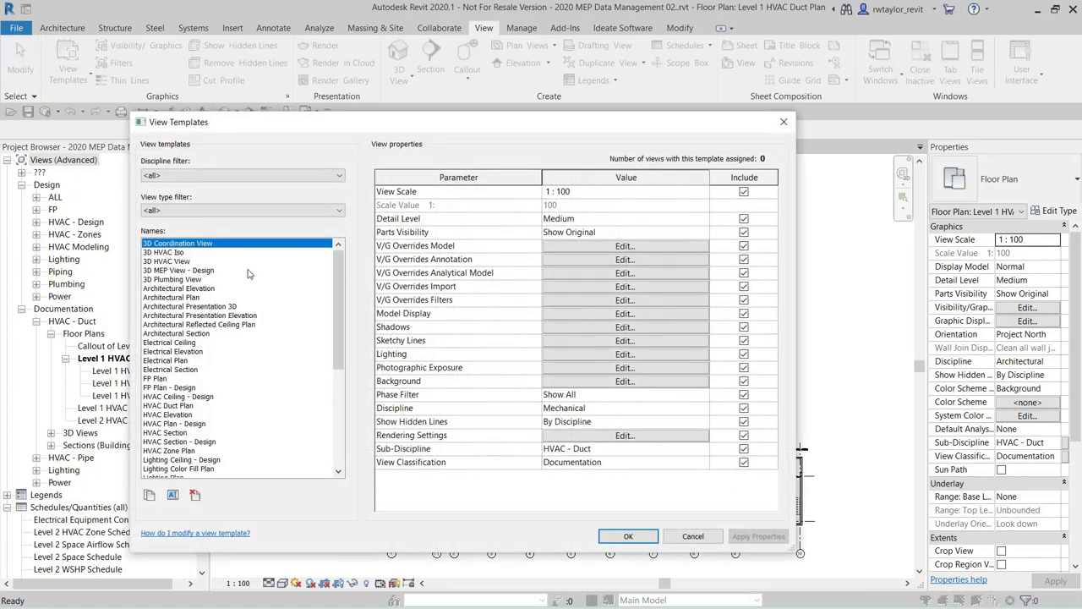
left_click_drag(336, 295, 322, 360)
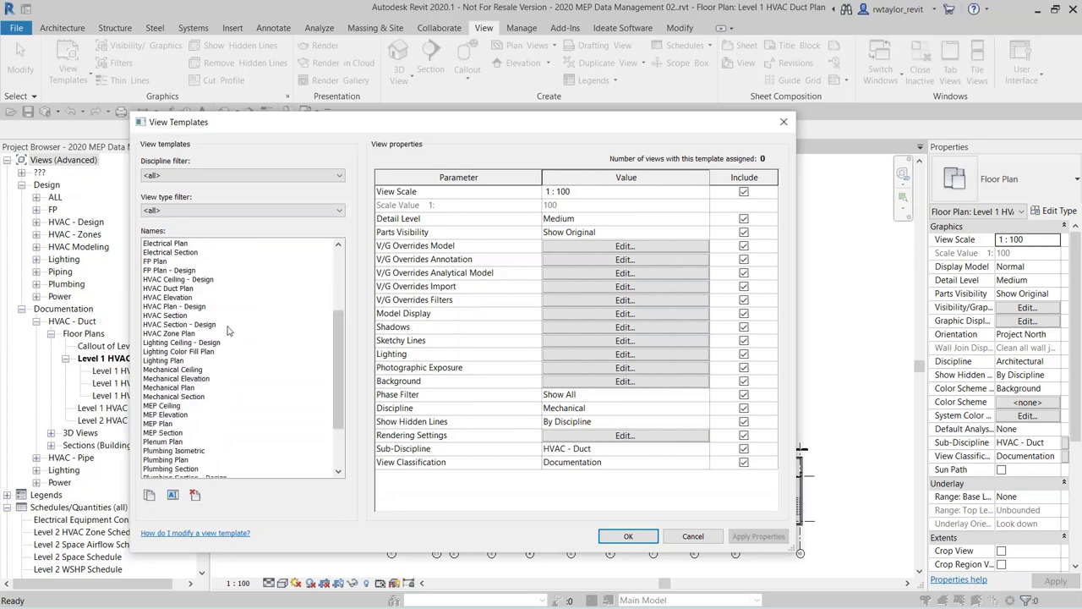
left_click(179, 289)
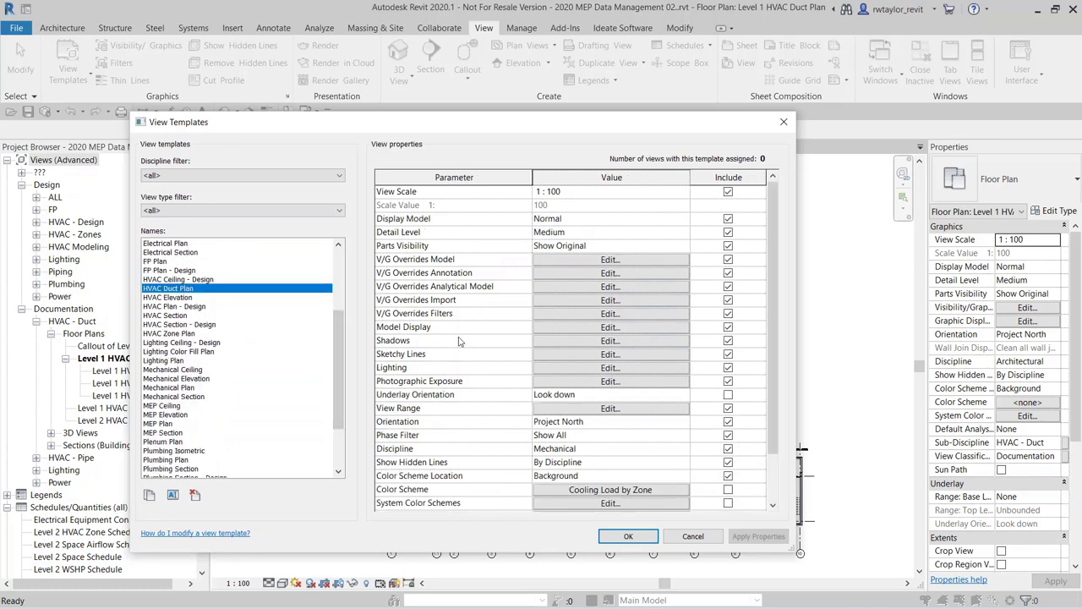
mouse_move(775, 381)
left_mouse_down()
mouse_move(779, 428)
mouse_move(778, 380)
left_mouse_up()
left_click_drag(782, 321, 787, 394)
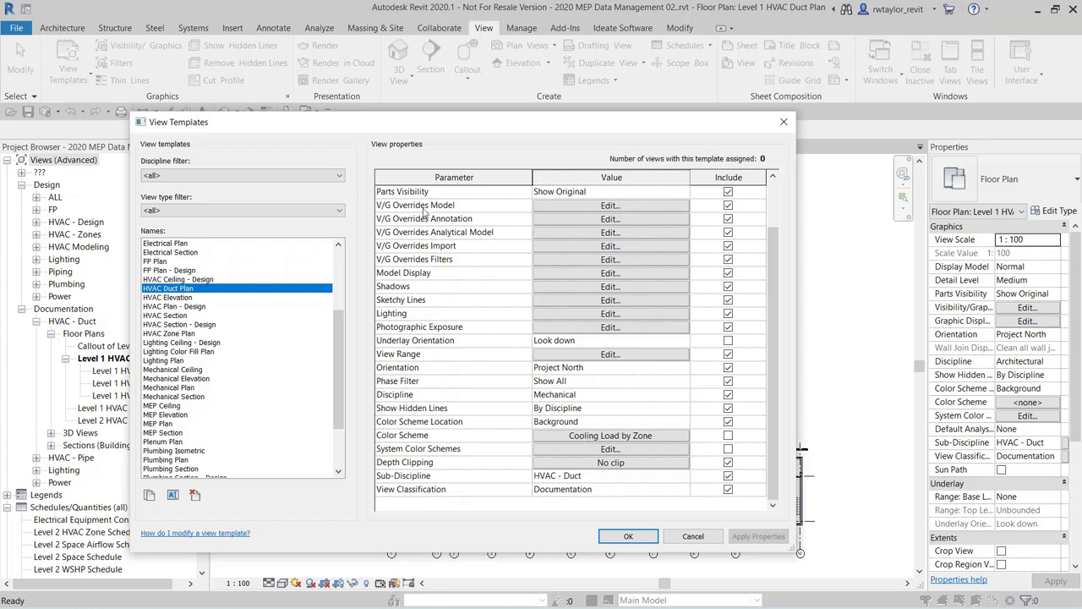
left_click(686, 538)
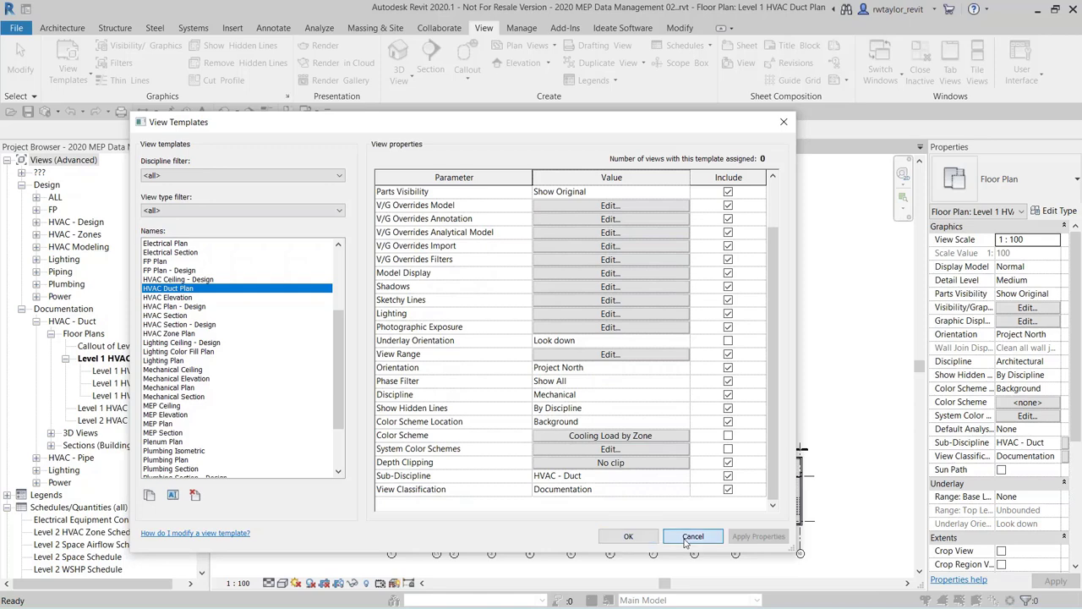
Open Ideate BIMLink and search its sample link files for "views" without loading any
left_click(626, 28)
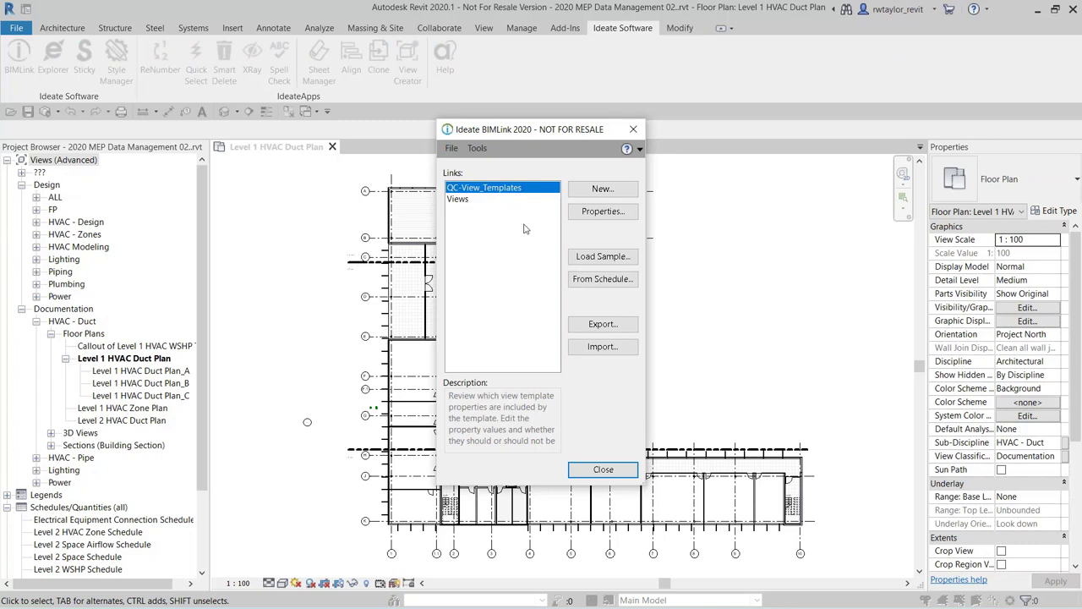
left_click(583, 258)
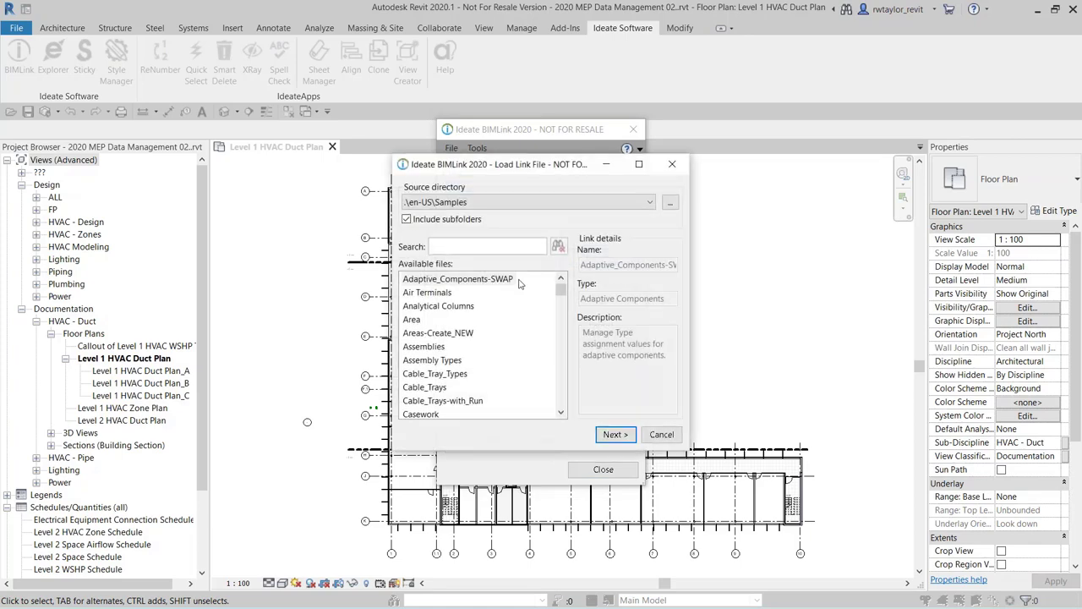
left_click(448, 248)
type("views")
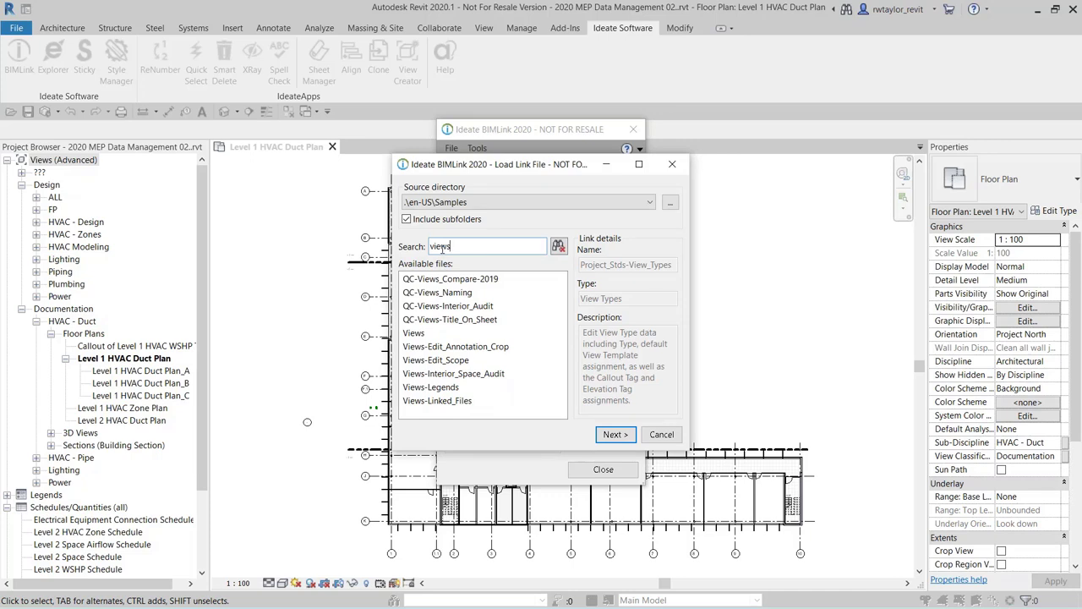
left_click(674, 165)
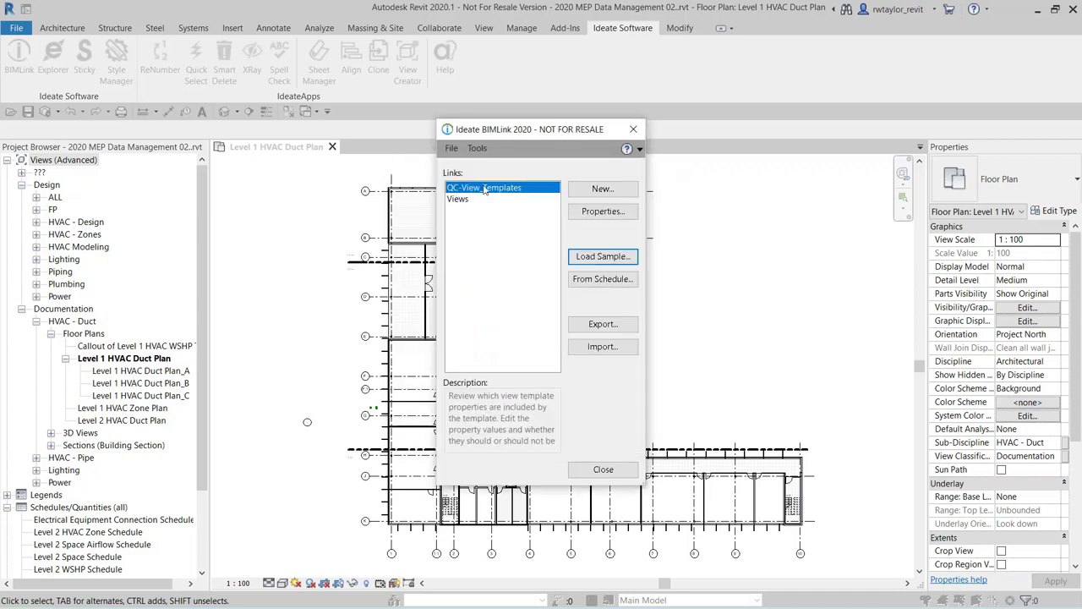
Open the QC-View_Templates link's properties and widen the link editor to examine the preview of the HVAC plan templates
left_click(466, 206)
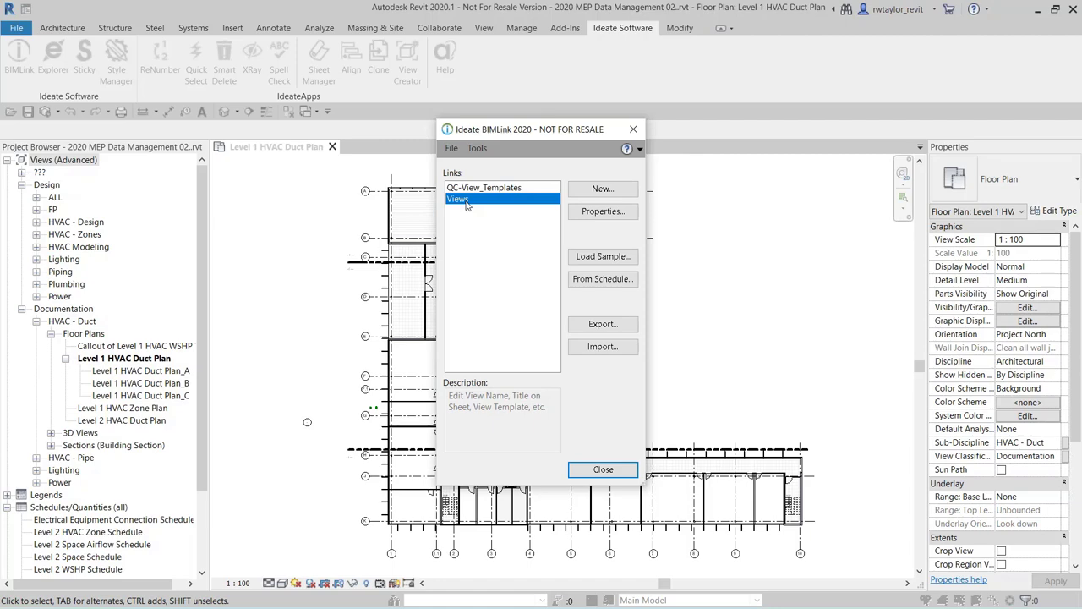
left_click(474, 189)
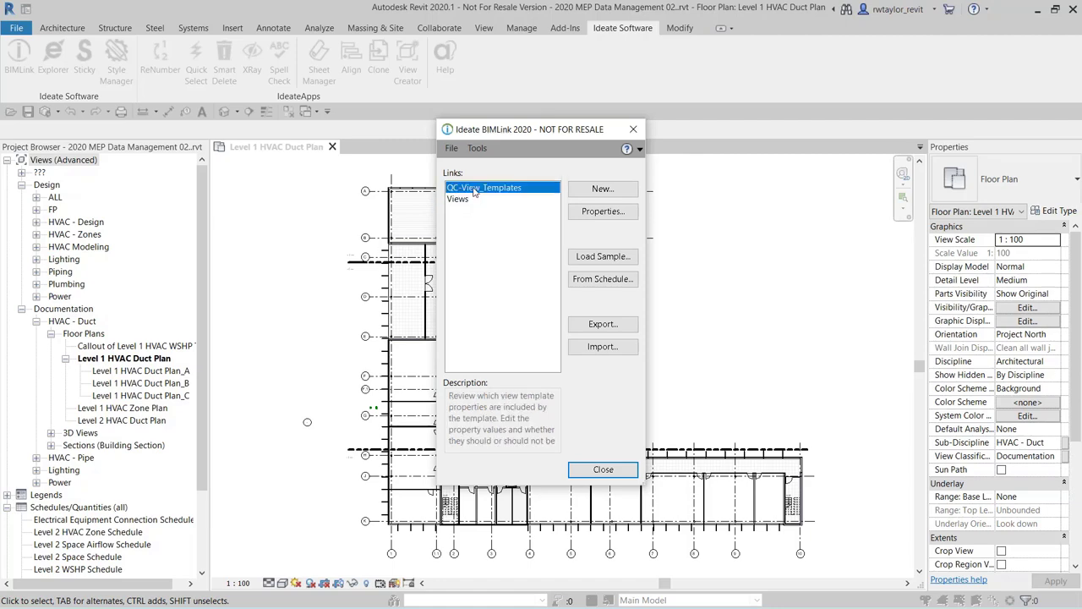
left_click(594, 213)
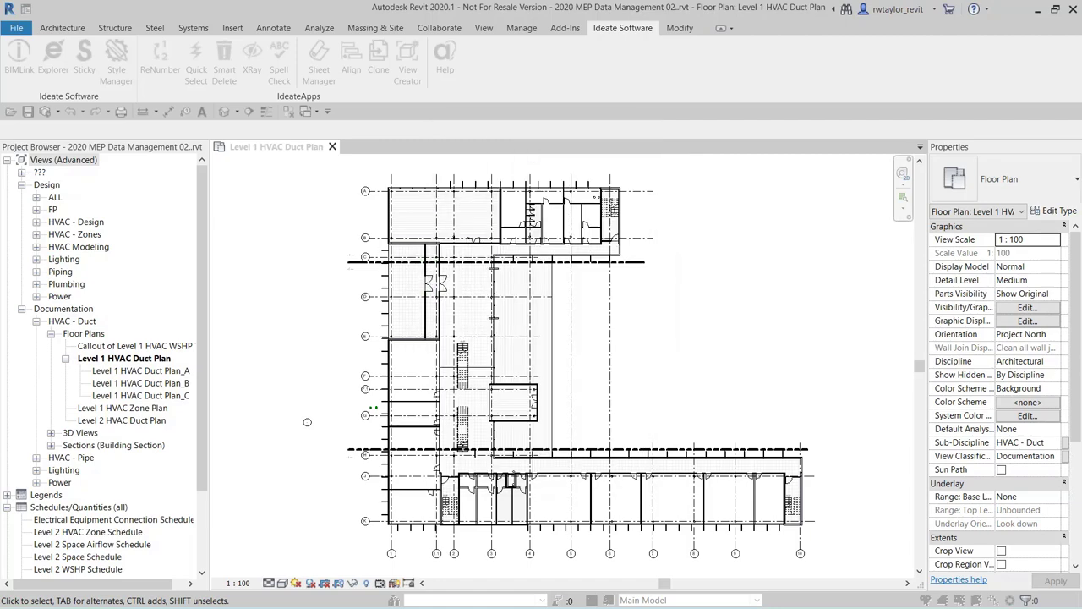
left_click_drag(575, 137, 427, 137)
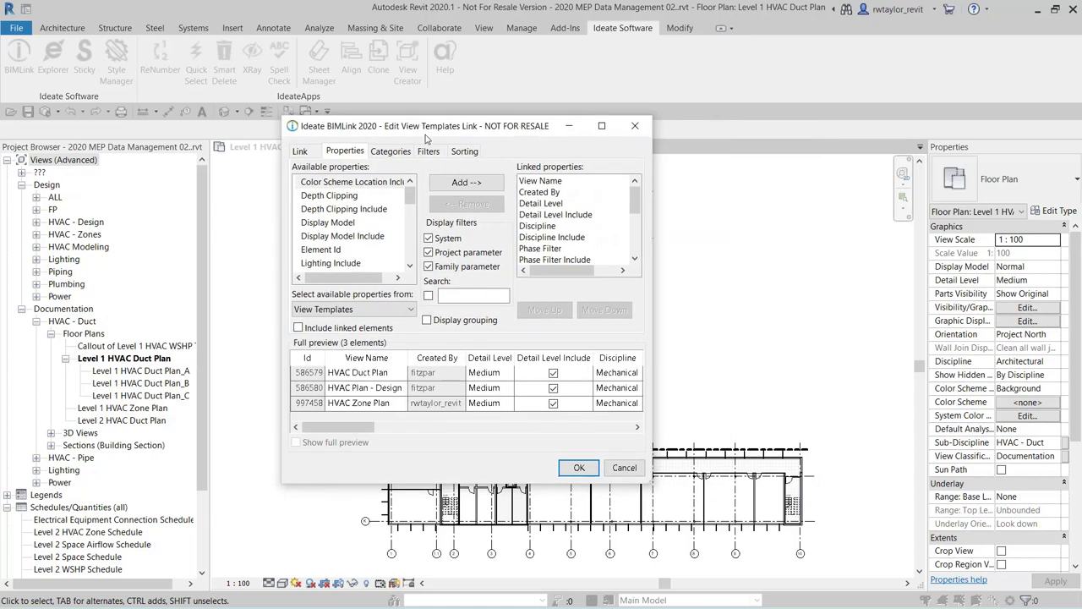
left_click_drag(652, 478, 933, 488)
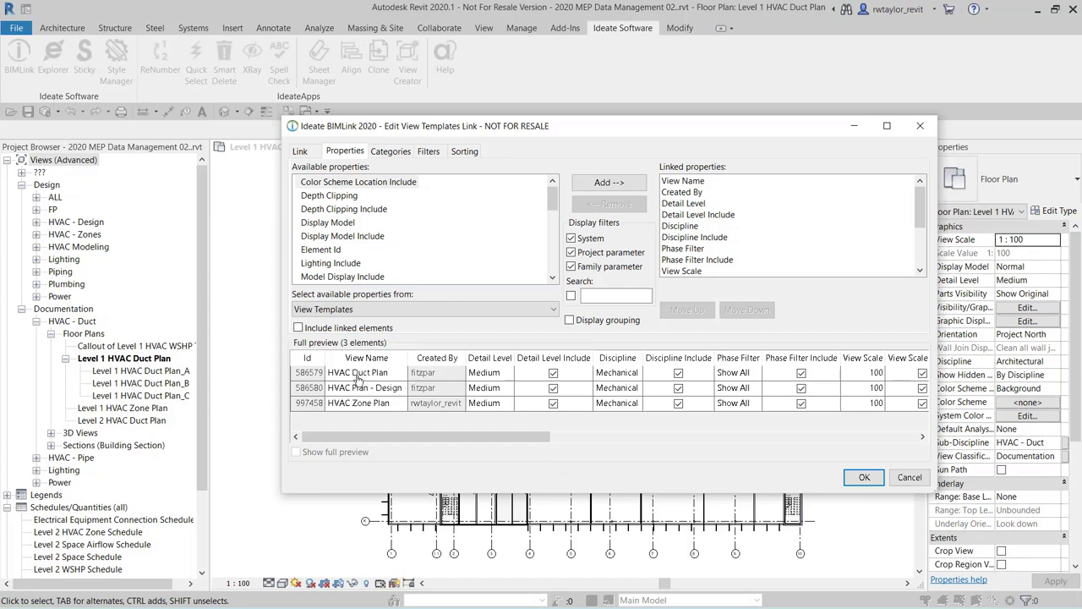
Compare the link's preview with Elements Must Pass All Filters off and on for the hvac and plan view name filters
left_click(431, 152)
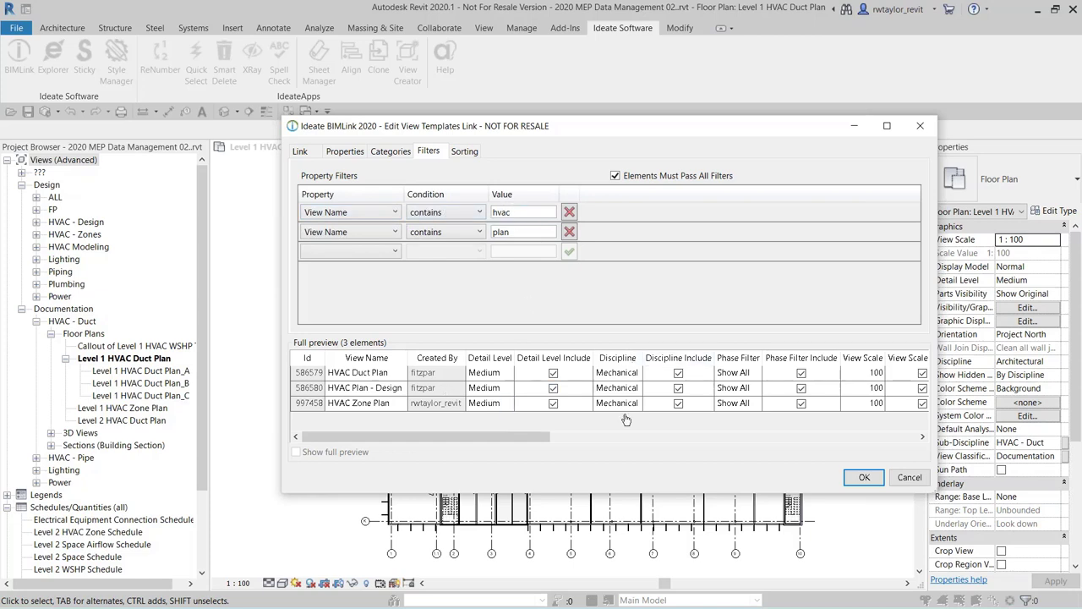
left_click(614, 177)
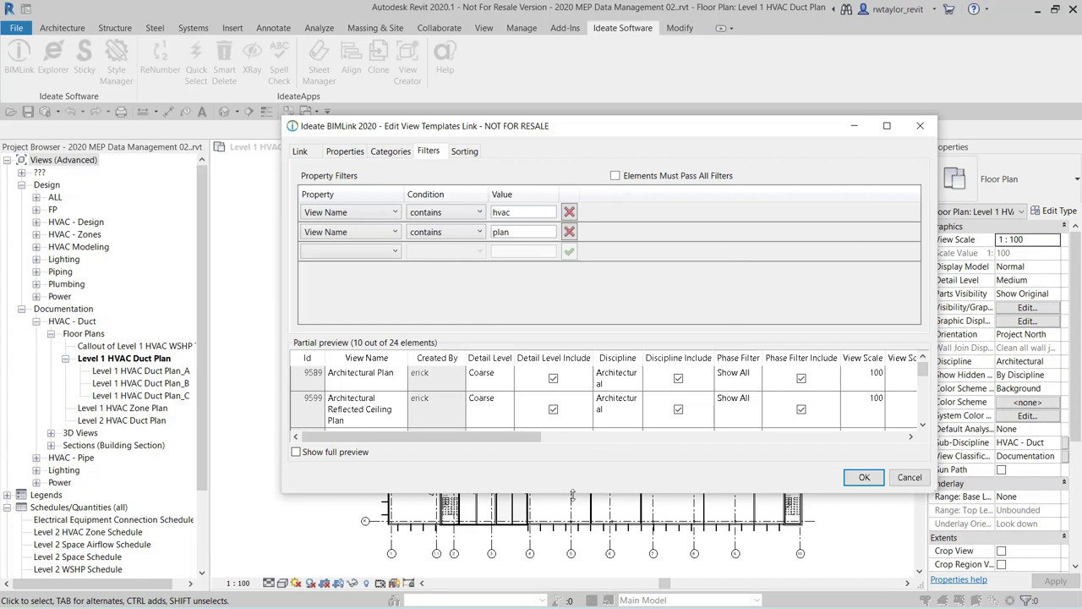
left_click_drag(572, 494, 572, 568)
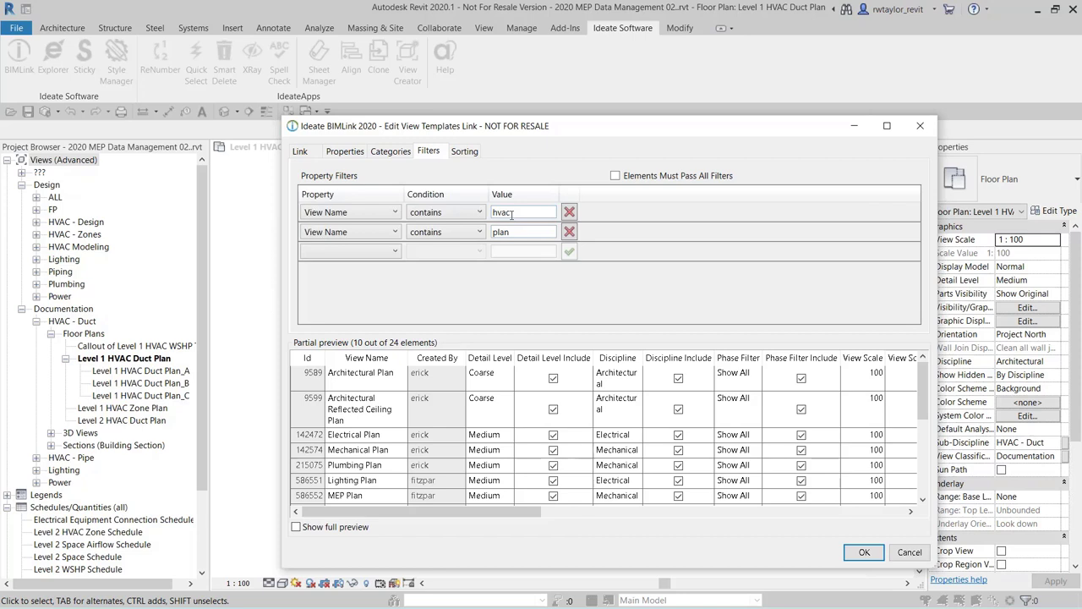
left_click(615, 176)
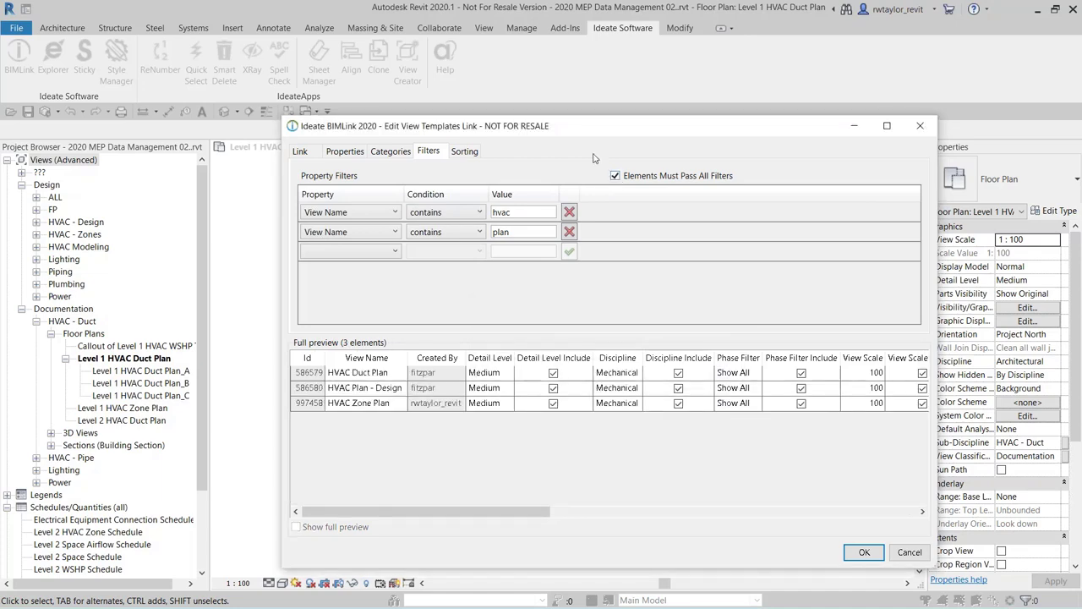
Examine the remaining preview columns and the linked properties of the view templates link, and accept the link definition
left_click_drag(574, 132, 534, 109)
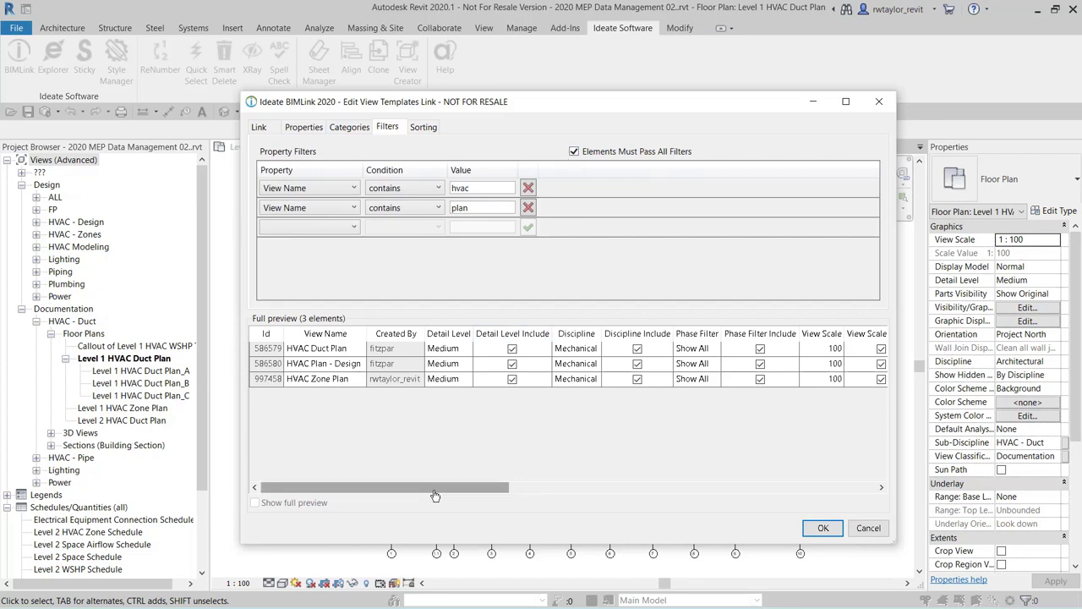
left_click_drag(433, 488, 495, 497)
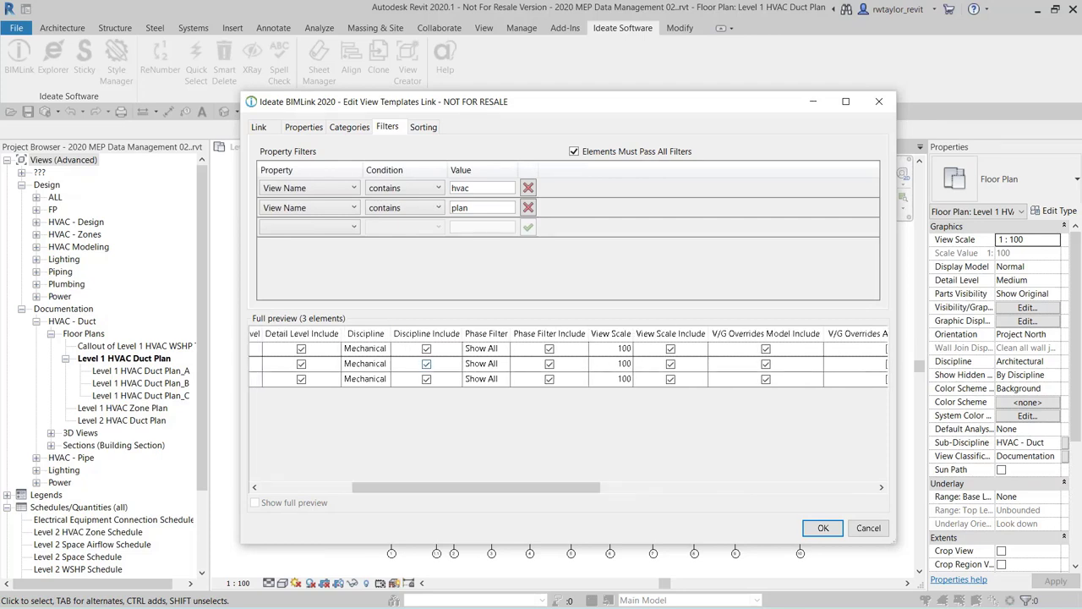
left_click(313, 127)
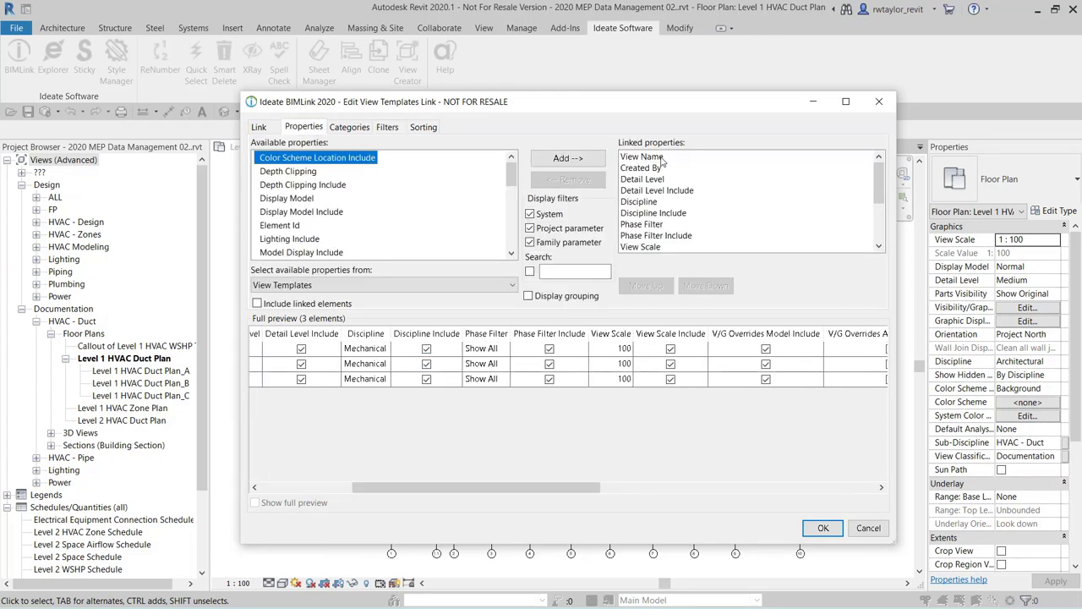
mouse_move(880, 179)
left_mouse_down()
mouse_move(880, 218)
mouse_move(876, 177)
left_mouse_up()
left_click(823, 528)
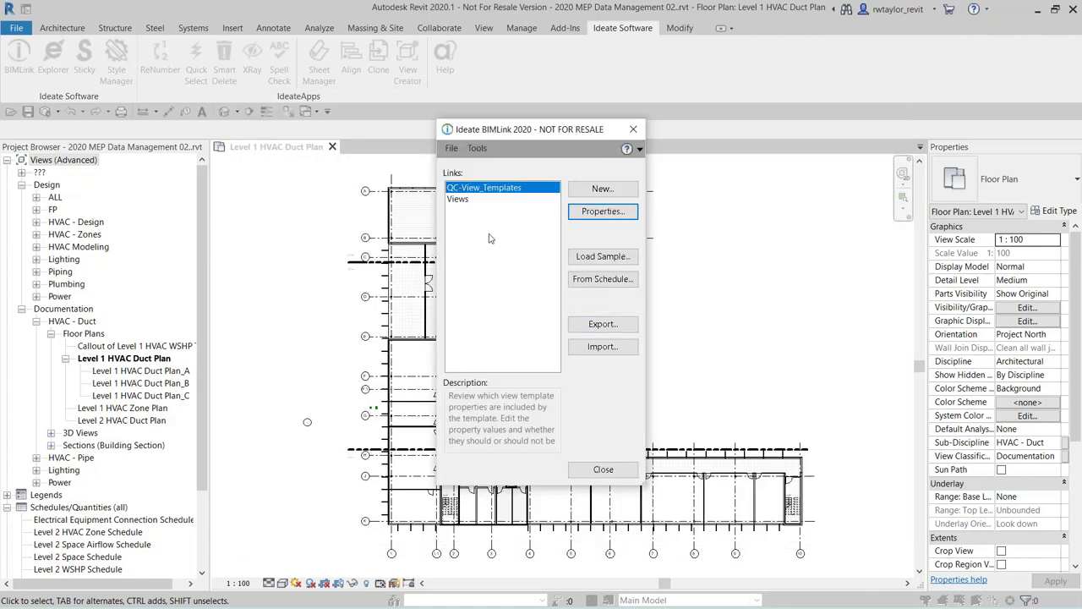
Review the Views link's linked properties, element preview and dropdown export option in an enlarged editor, and accept the link
left_click(464, 200)
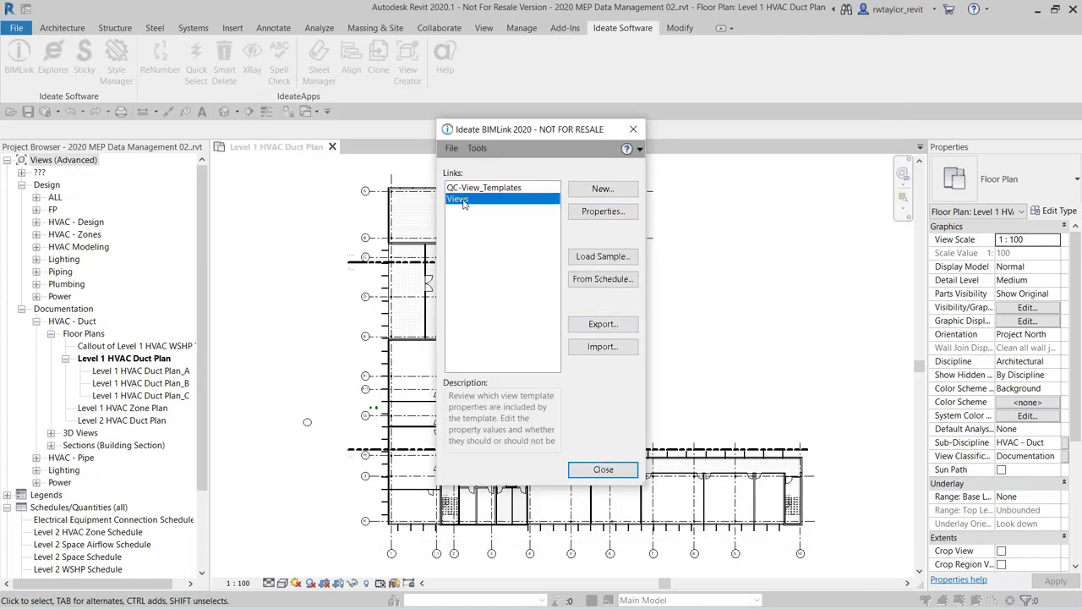
left_click(602, 216)
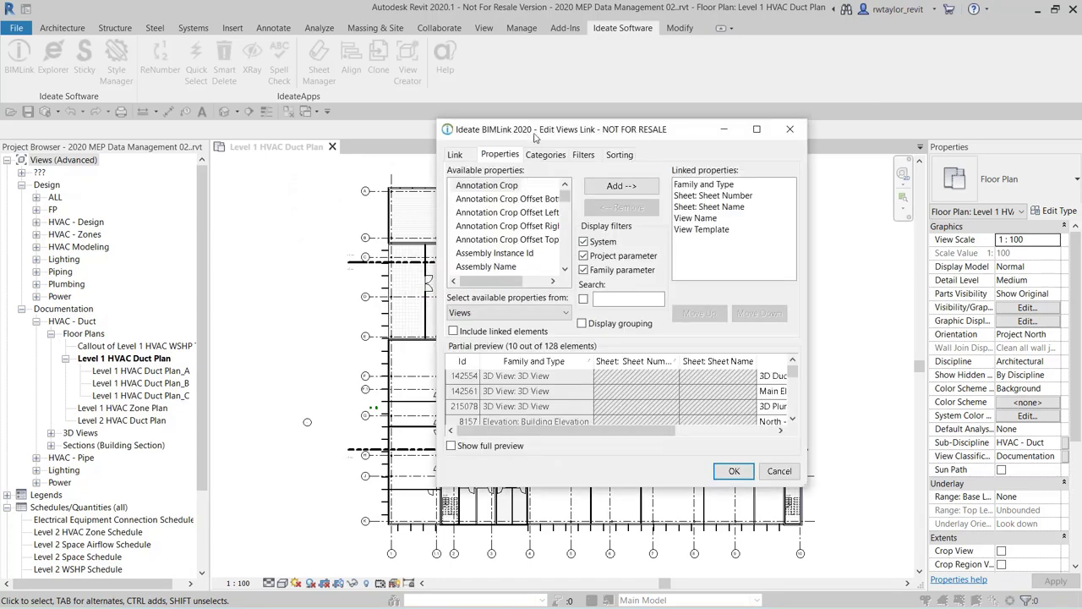
left_click_drag(537, 136, 367, 129)
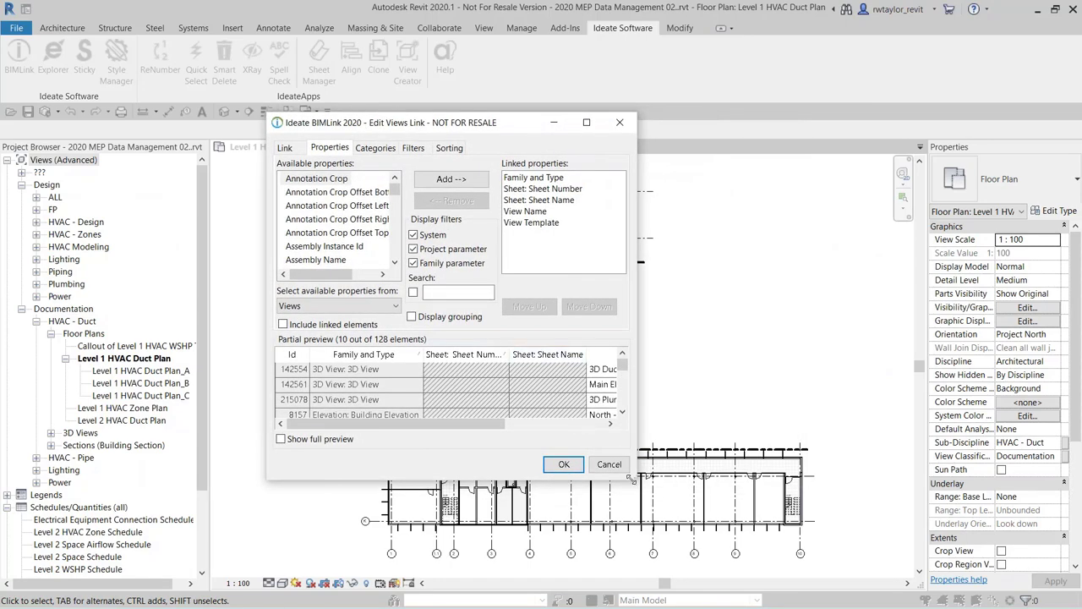
left_click_drag(645, 483, 877, 527)
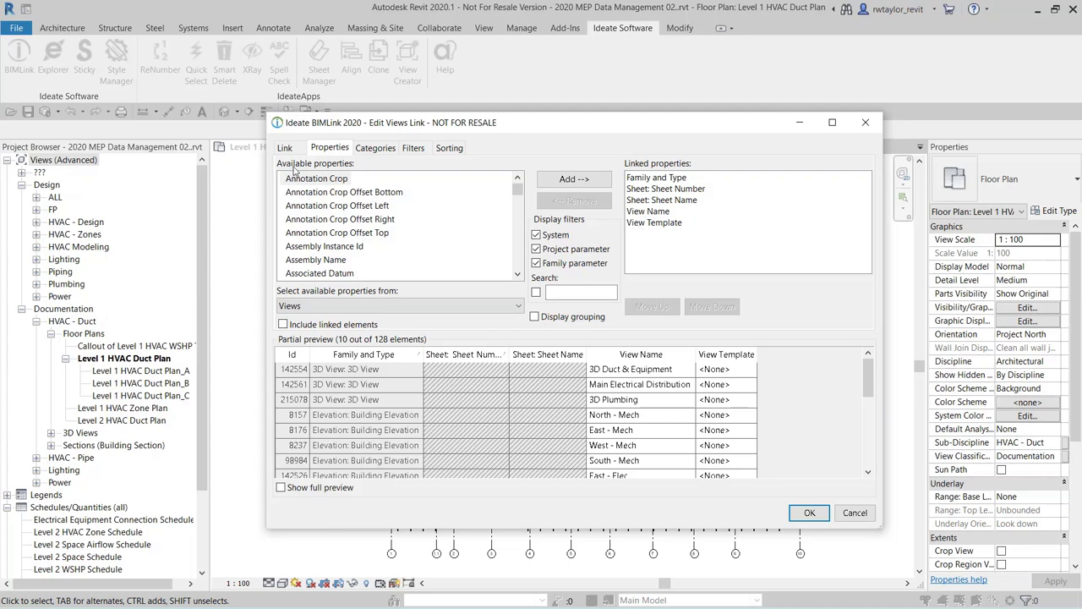
left_click(285, 148)
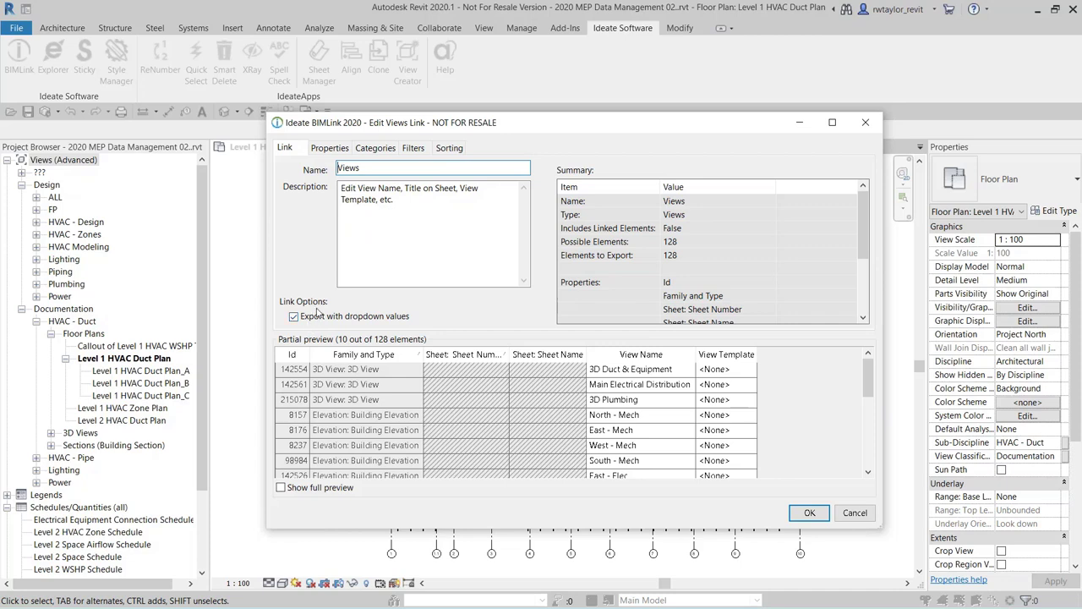
left_click(329, 148)
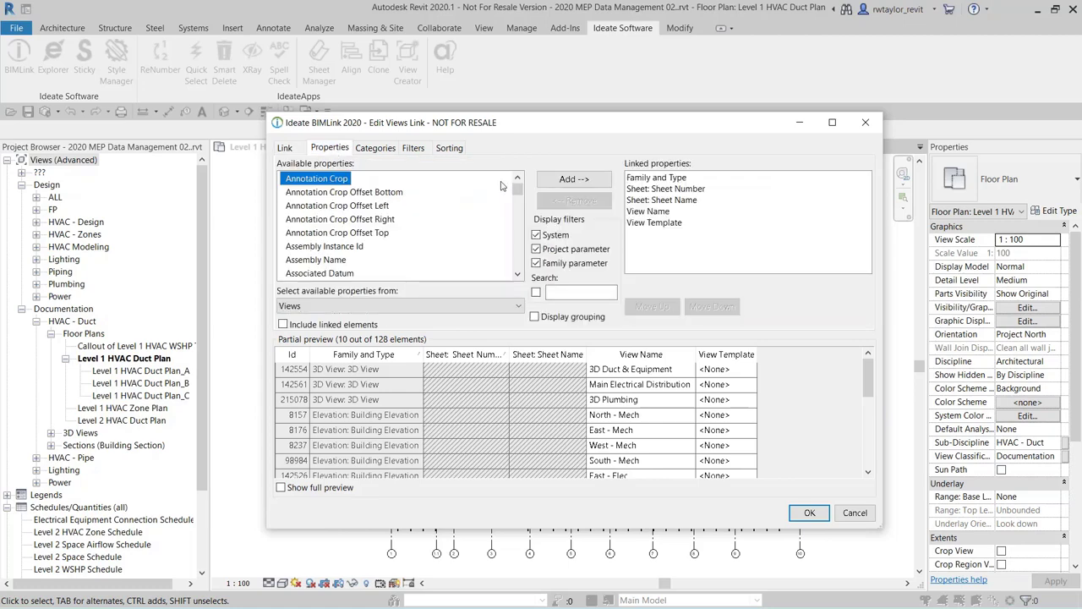
left_click(806, 514)
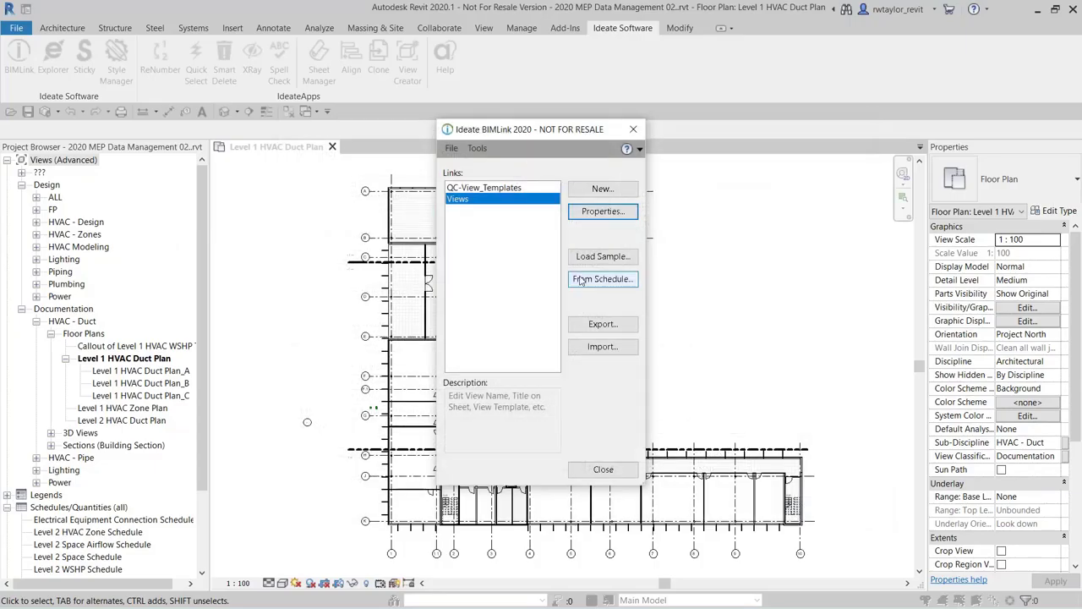
Export the Views link to Project Views.xlsx, overwriting the existing worksheet 'Views'
left_click(603, 325)
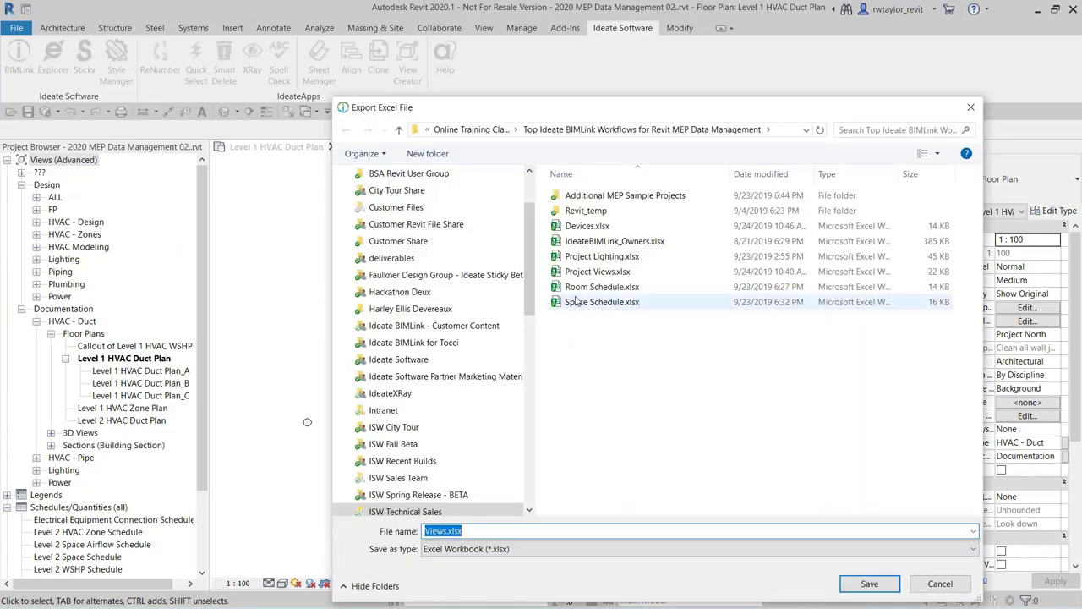
left_click(597, 272)
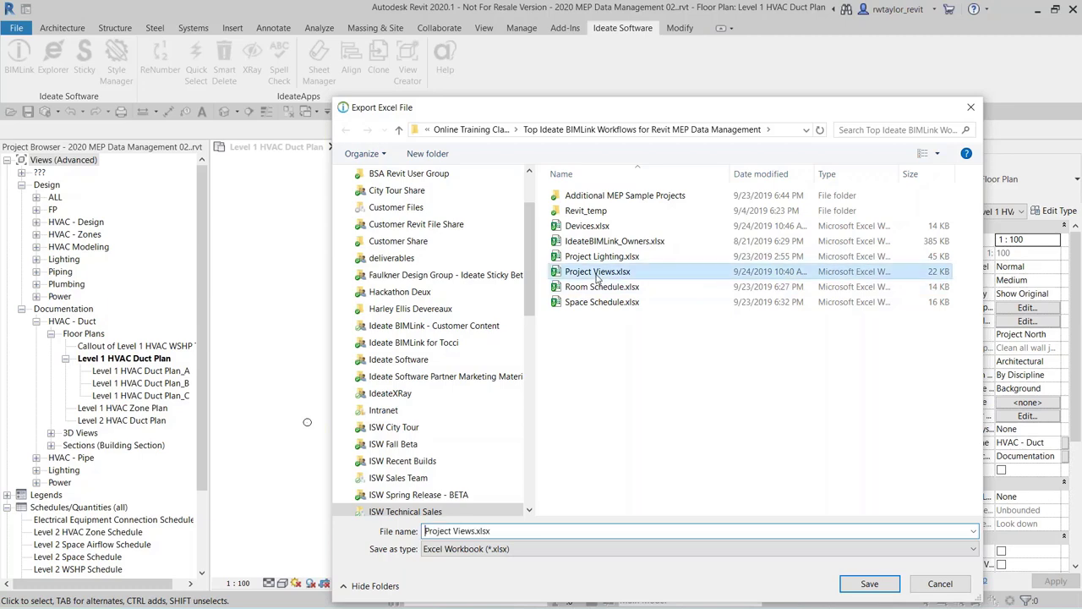
left_click(862, 584)
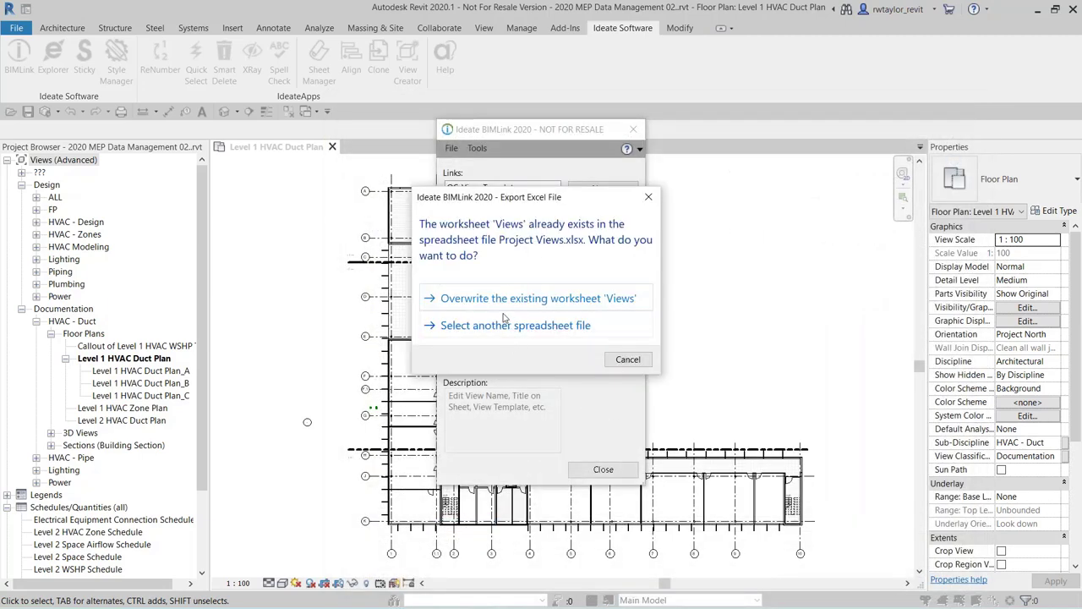
left_click(501, 299)
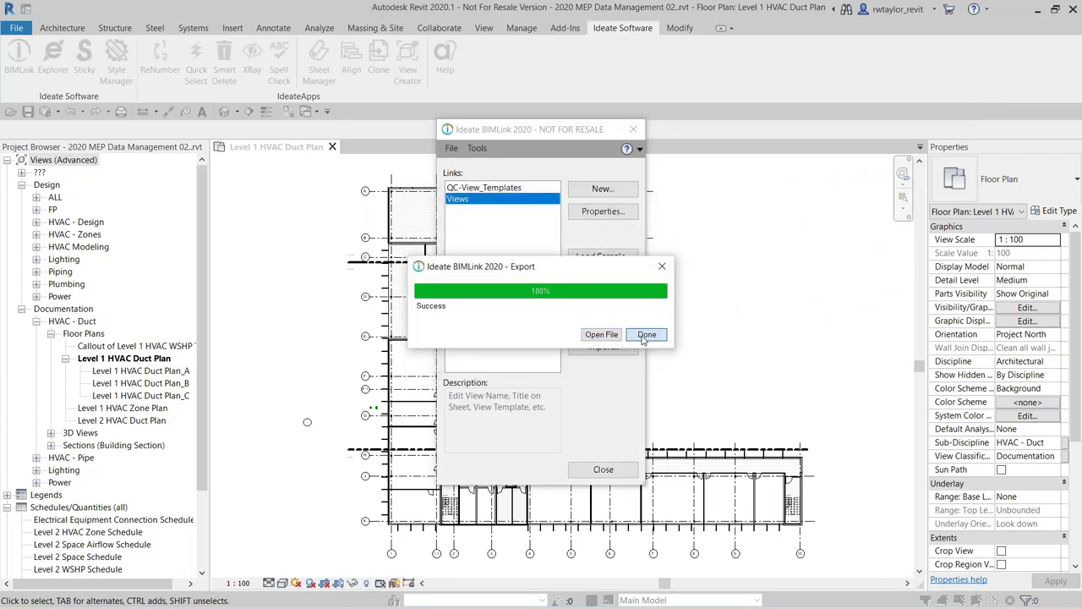
Export the QC-View_Templates link to Project Views.xlsx, overwriting the existing worksheet 'QC-View_Templates', and open the exported workbook in Excel
left_click(645, 335)
left_click(501, 188)
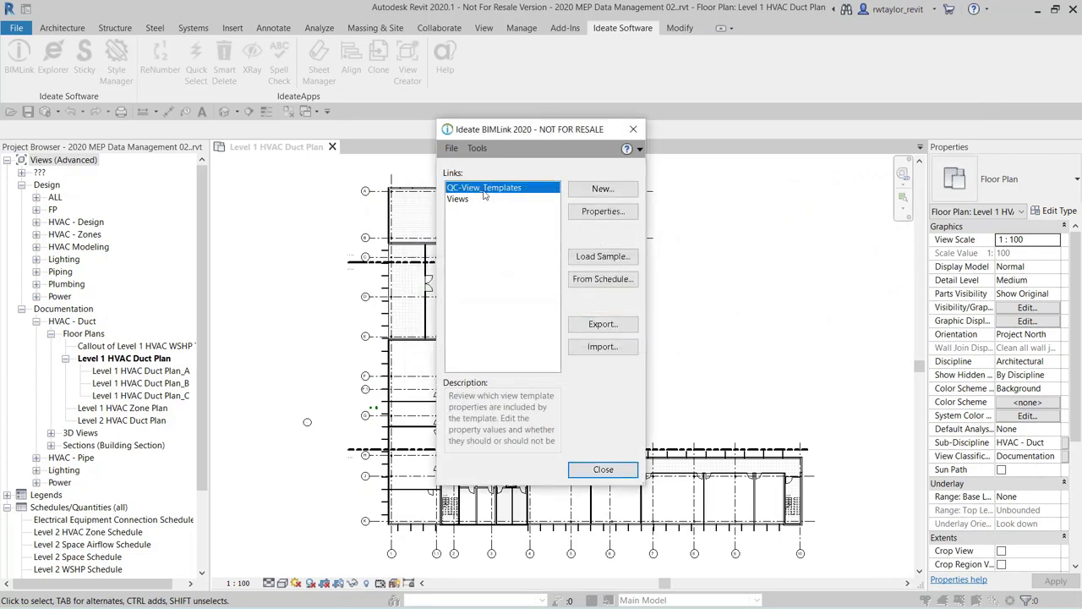
left_click(610, 326)
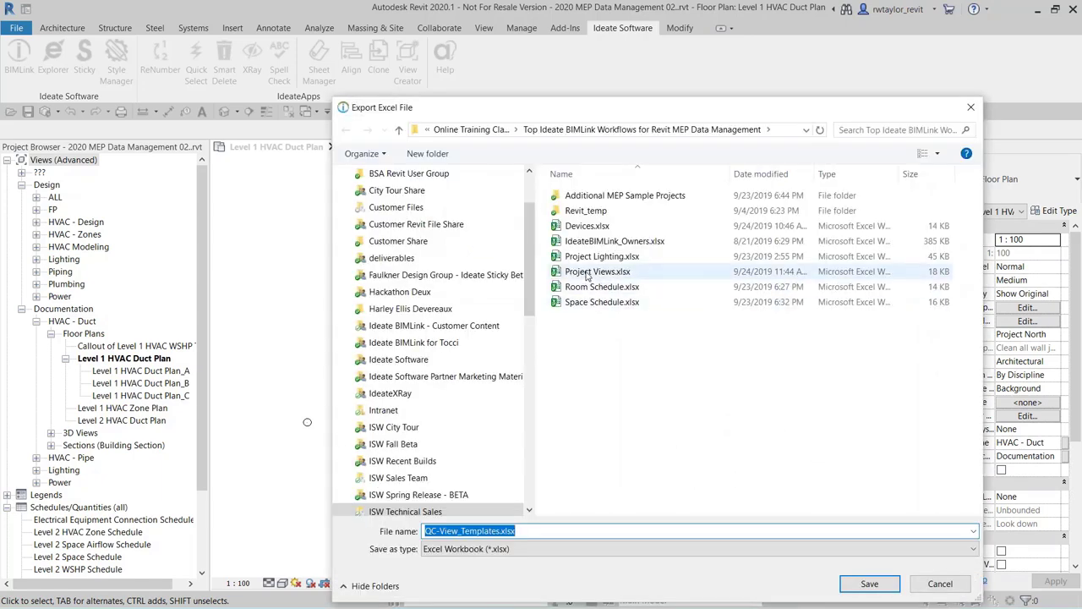
left_click(587, 272)
left_click(869, 583)
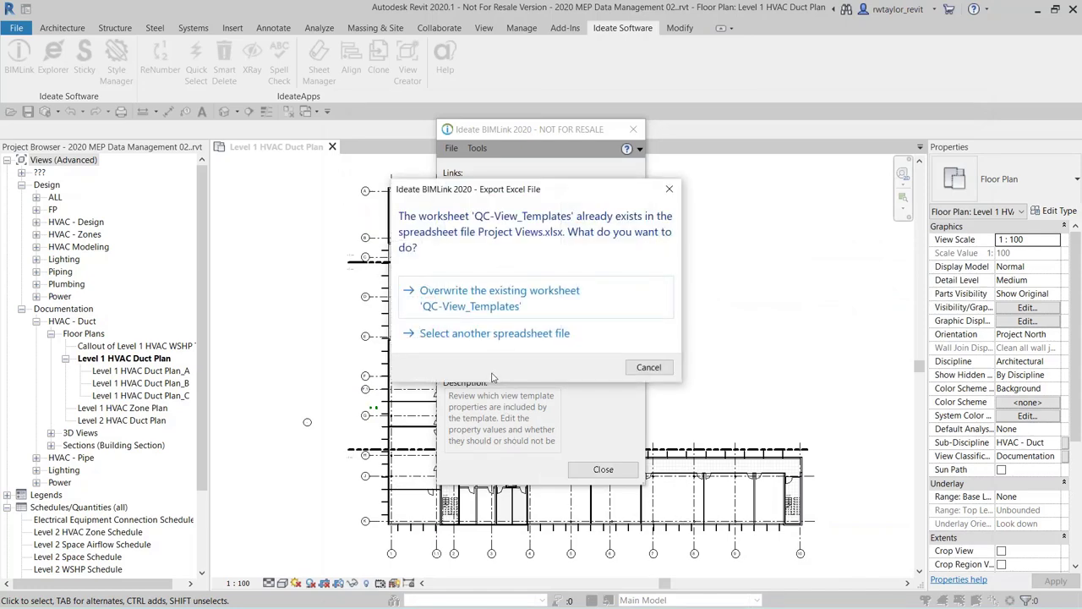
left_click(474, 302)
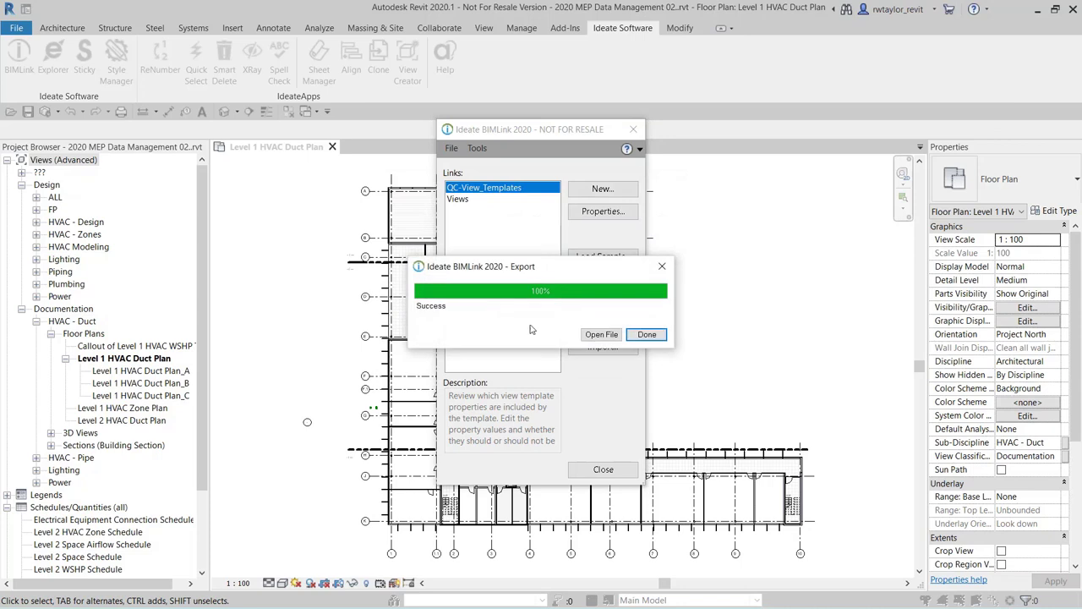
left_click(599, 336)
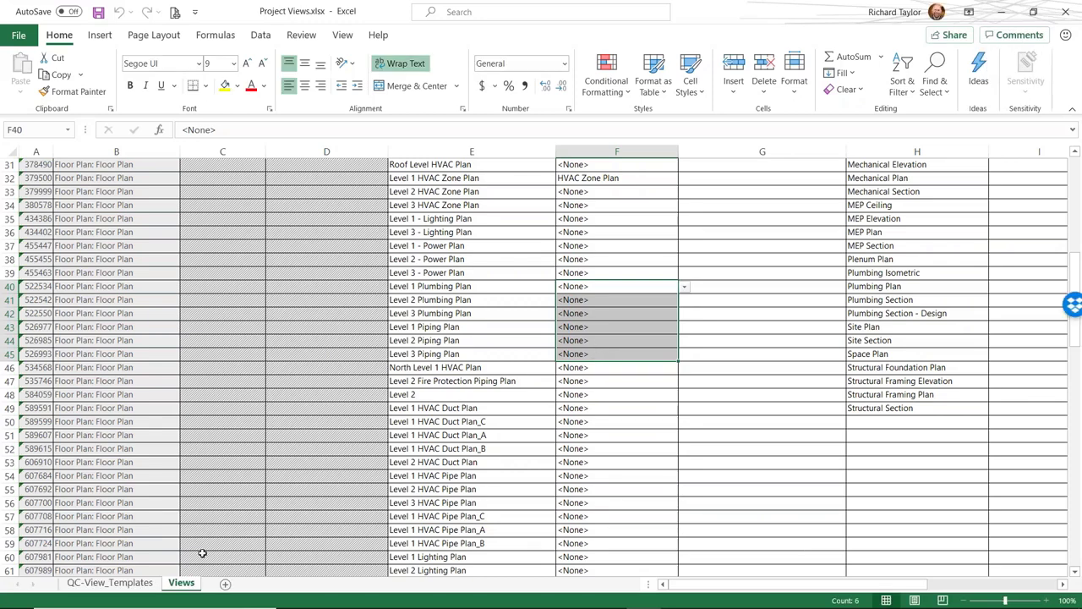
Assign the HVAC Duct Plan view template to the North Level 1 HVAC Plan in the Views worksheet
left_click_drag(1074, 268, 1012, 184)
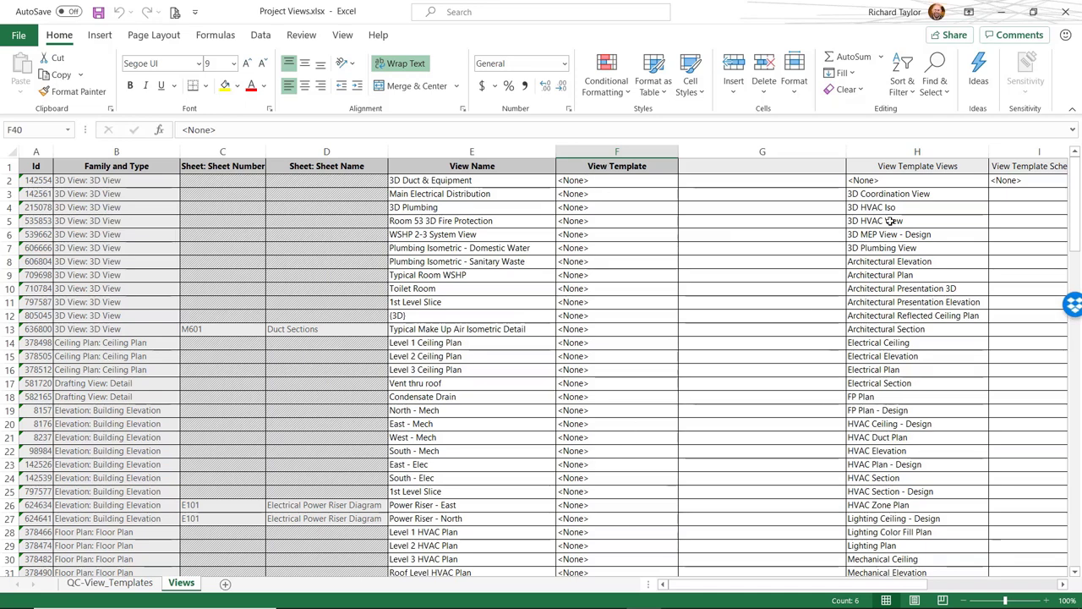
left_click(893, 162)
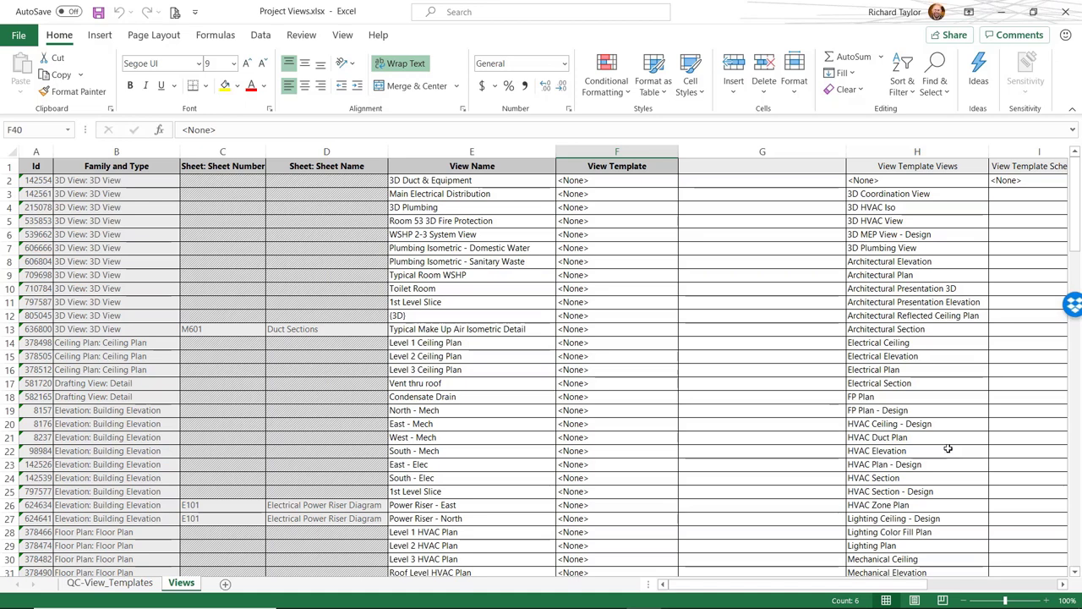
left_click_drag(1075, 245, 1074, 269)
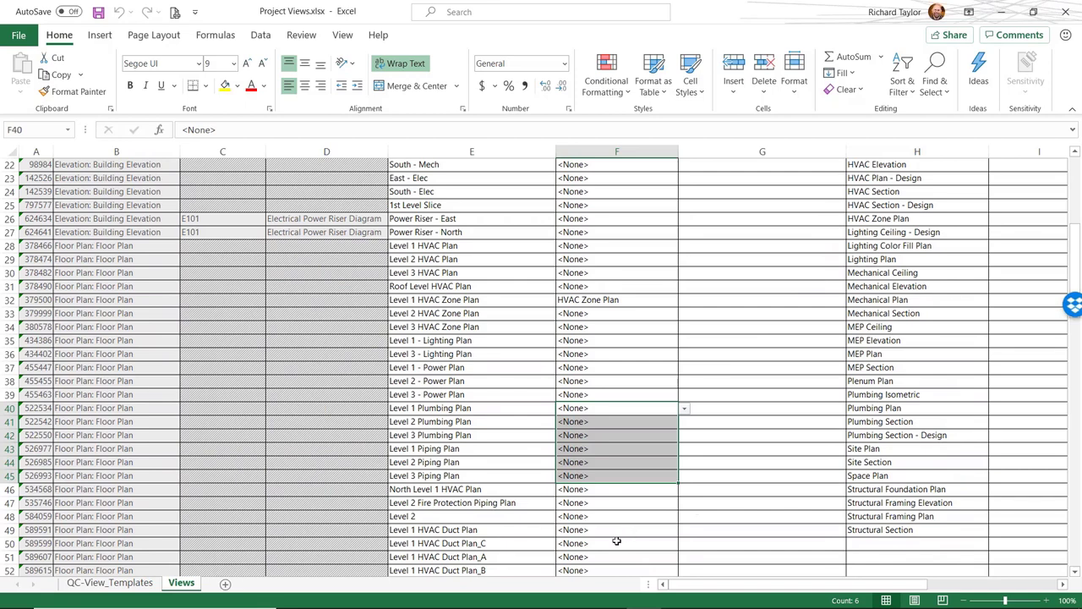
left_click(1074, 572)
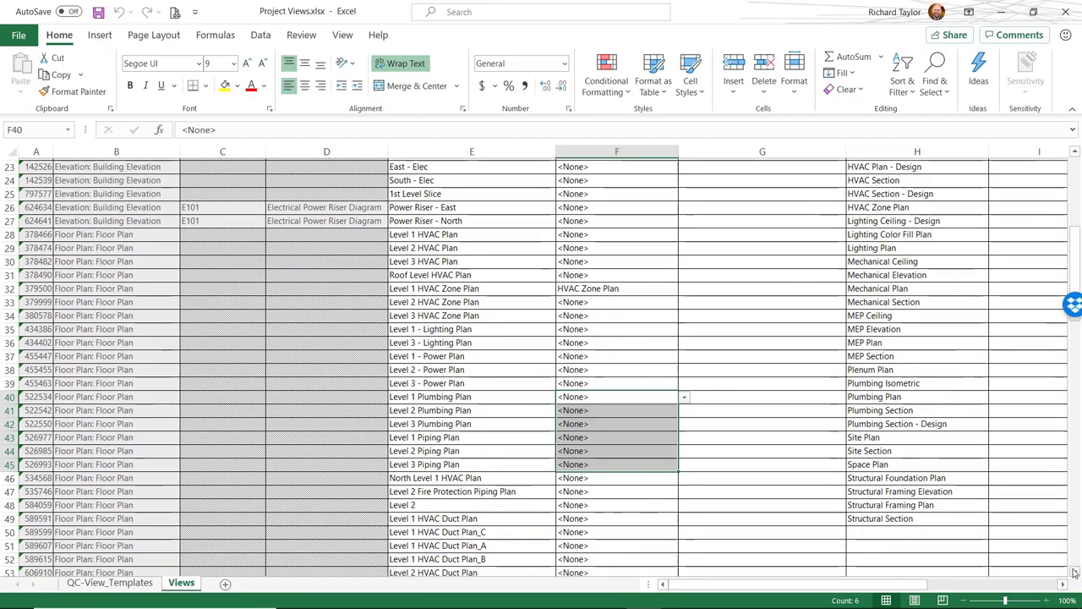
left_click(585, 450)
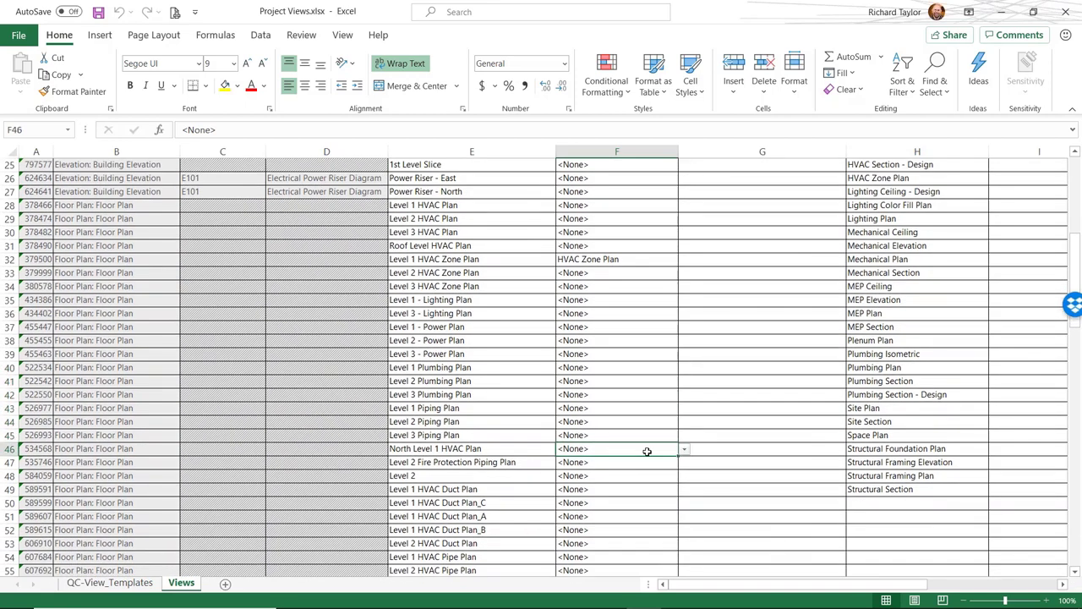
left_click(684, 449)
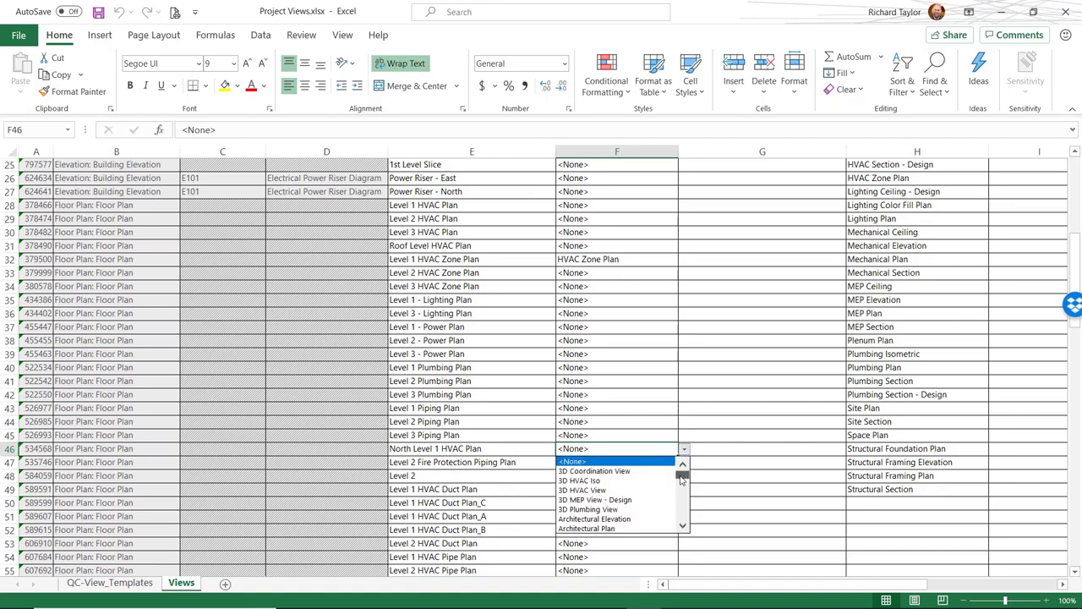
mouse_move(681, 479)
left_mouse_down()
mouse_move(686, 501)
mouse_move(683, 492)
left_mouse_up()
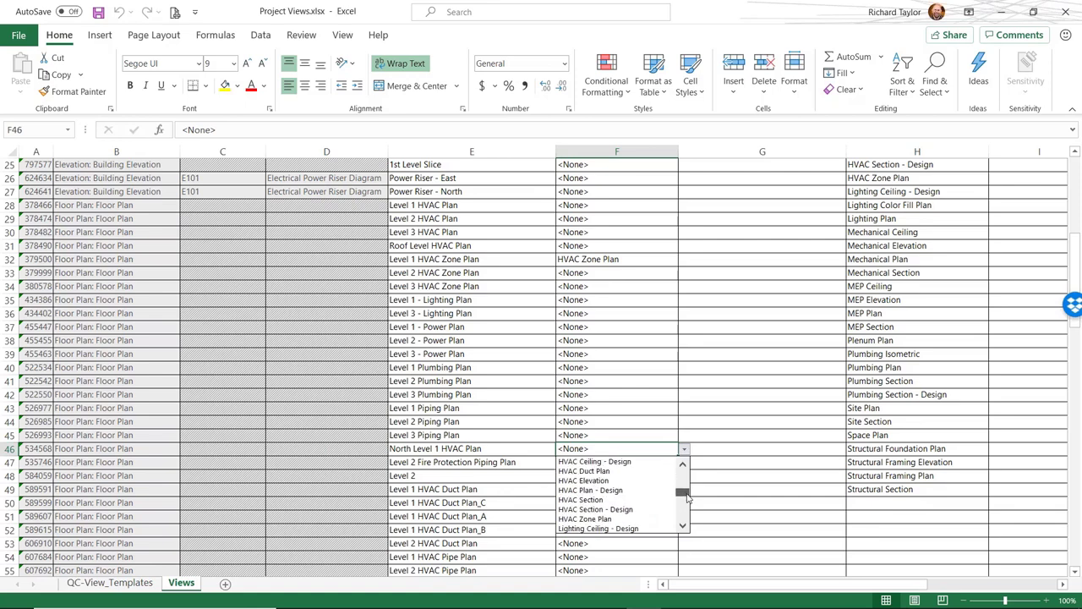
left_click(597, 470)
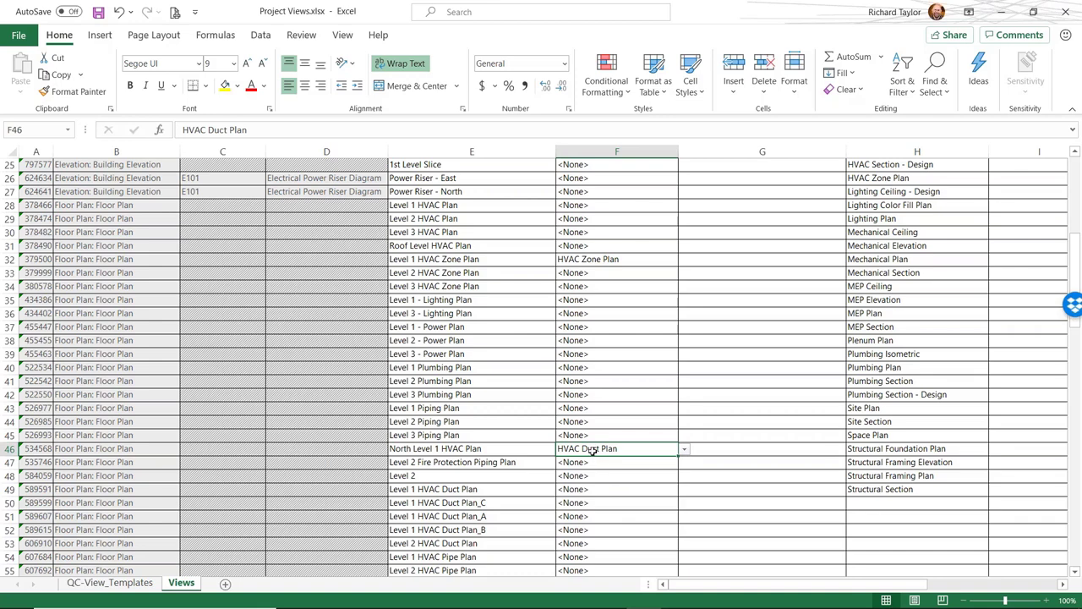
Copy the HVAC Duct Plan template value to the Level 1 and Level 2 HVAC Duct Plan views in F49:F53
key("ctrl+c")
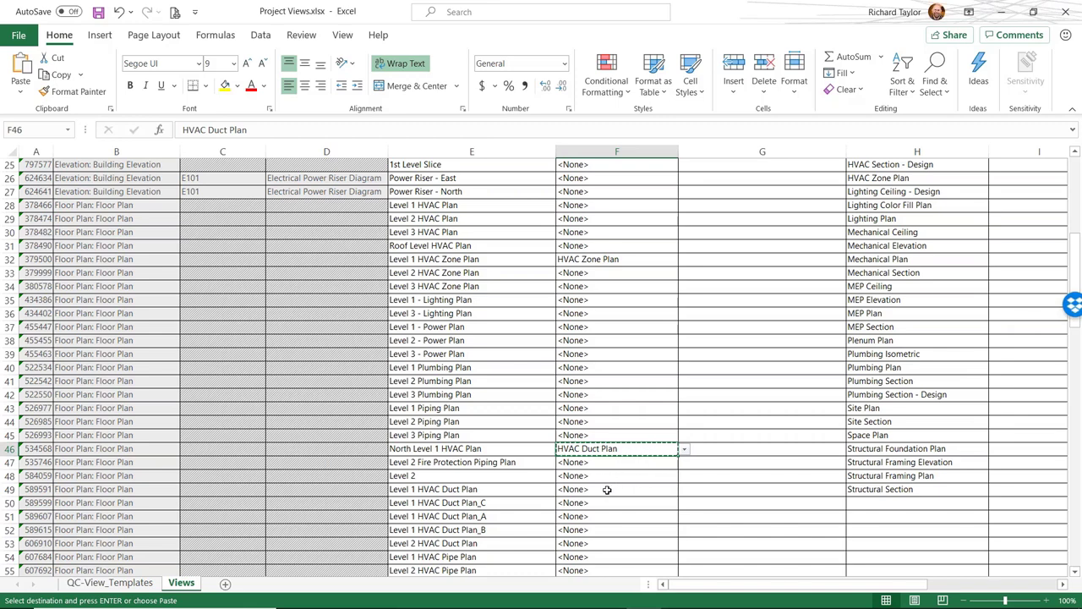
left_click(606, 490)
left_click_drag(603, 498, 585, 544)
key("ctrl+v")
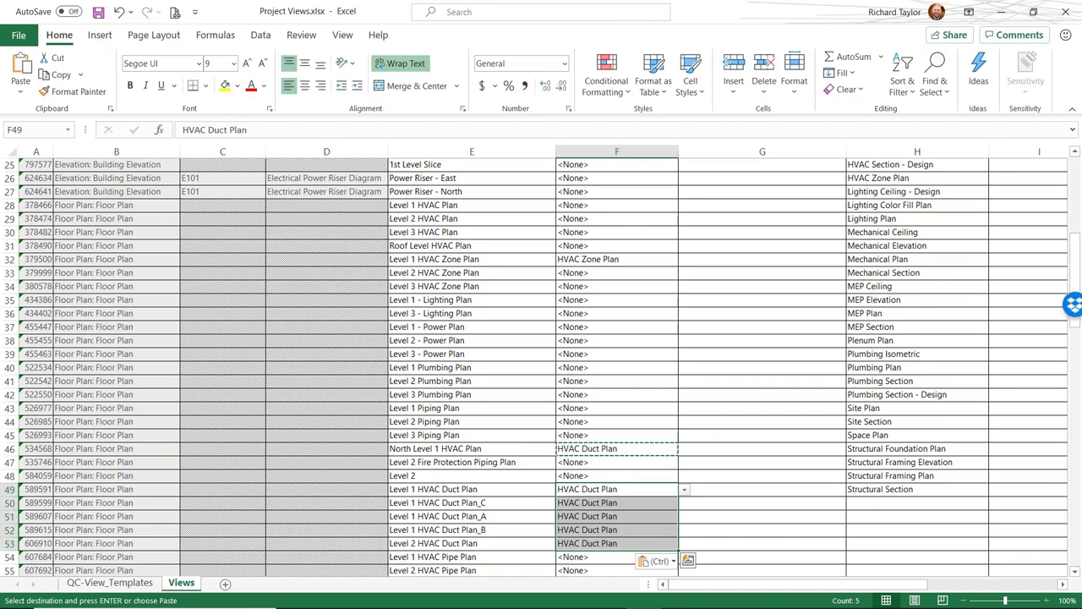
Assign the Plumbing Plan view template to the Level 1 HVAC Pipe Plan in cell F54
left_click(1075, 572)
scroll(683, 485, "down", 2)
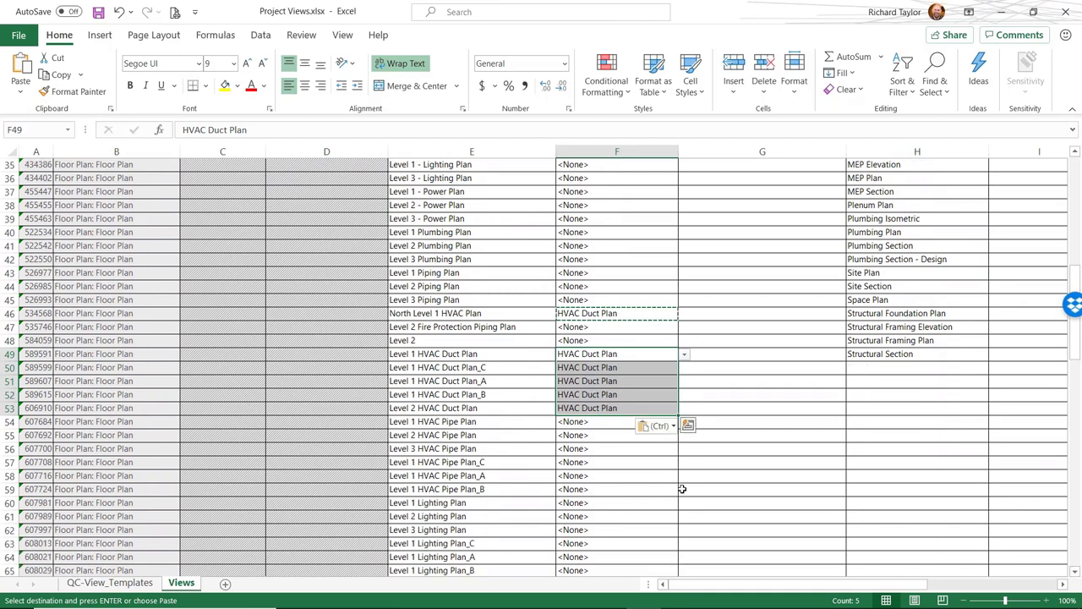
left_click(610, 424)
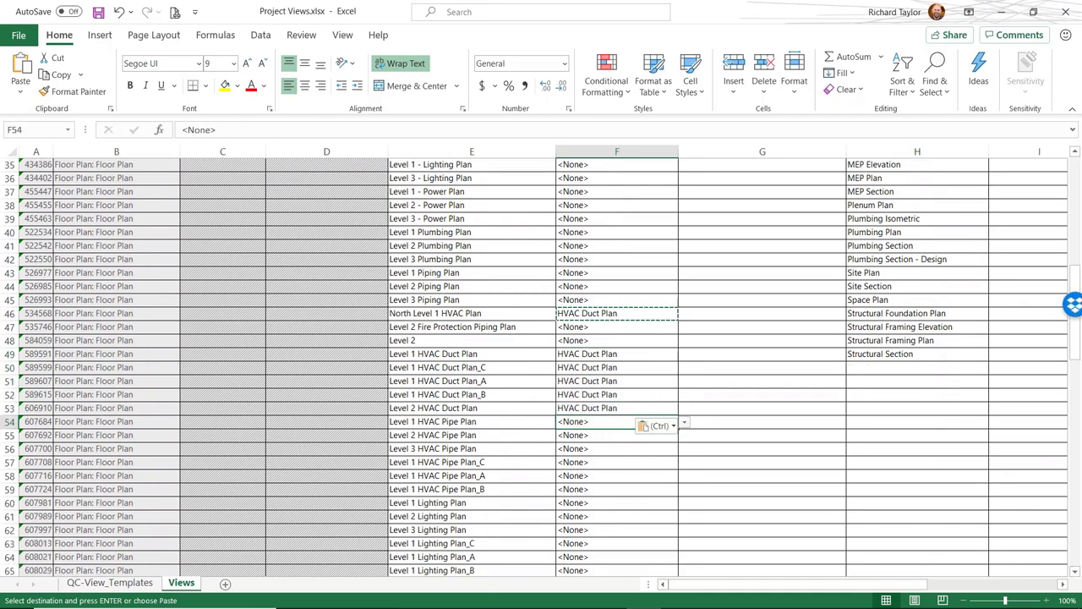
left_click(685, 424)
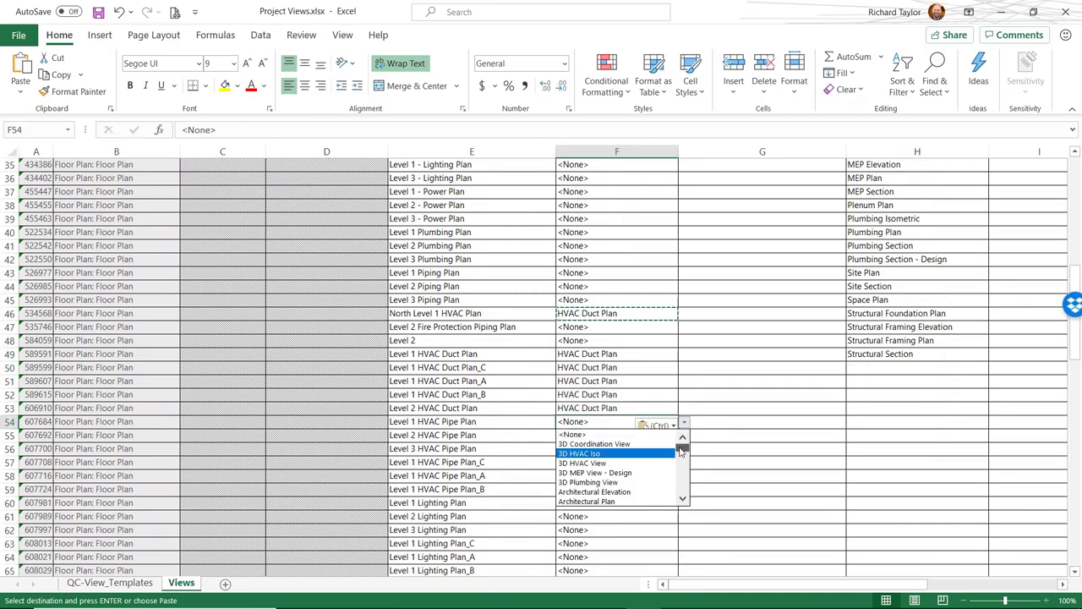
left_click_drag(681, 451, 688, 483)
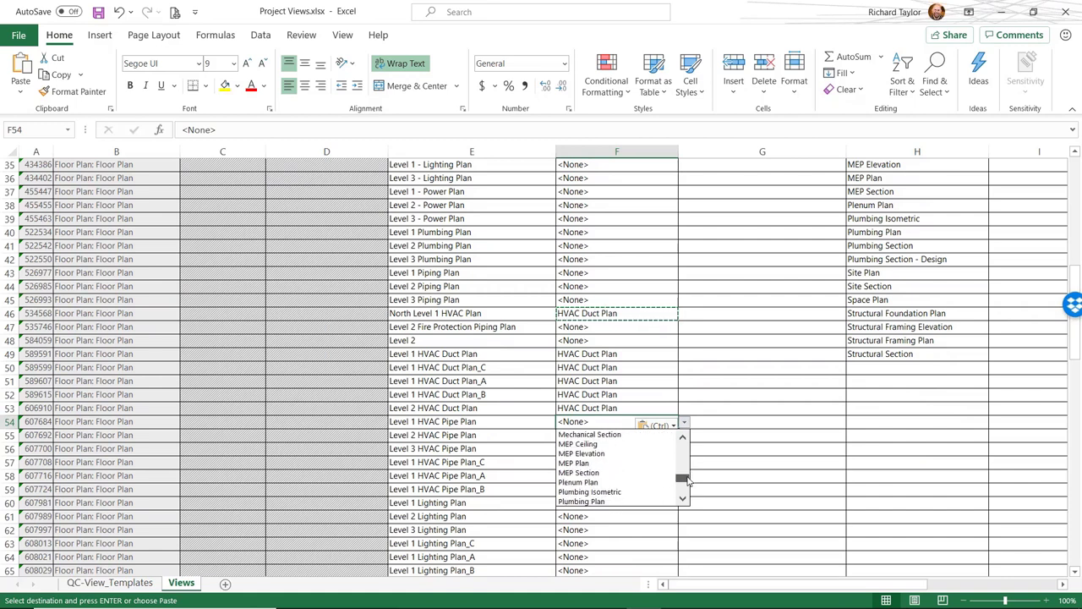
left_click(629, 502)
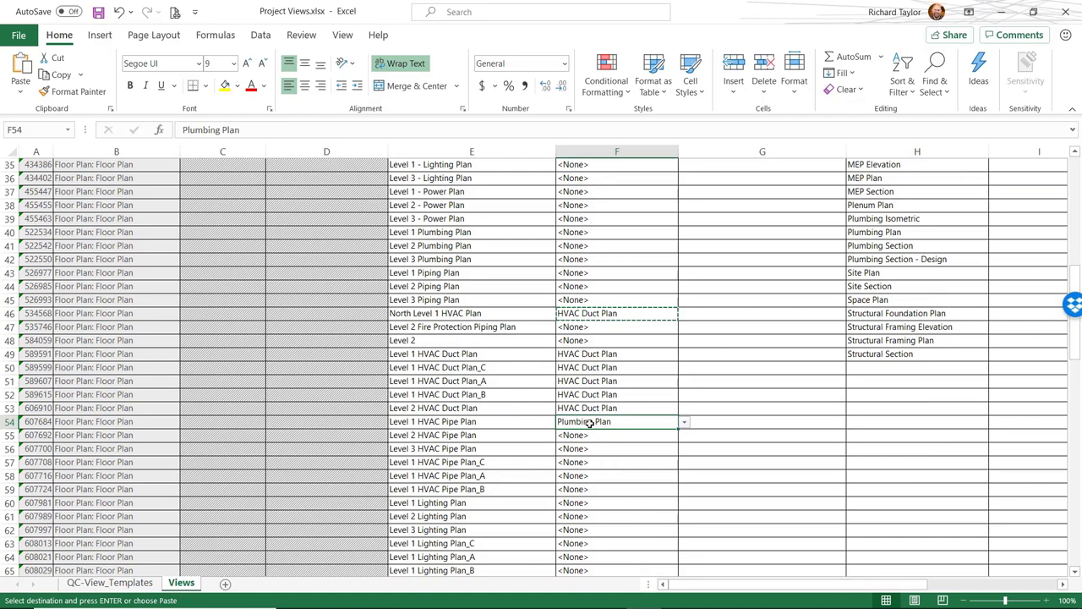
Copy the Plumbing Plan value to the remaining HVAC Pipe Plan views in F55:F59 and the Plumbing and Piping Plan views in F40:F45
key("ctrl+c")
left_click_drag(587, 436, 590, 490)
key("ctrl+v")
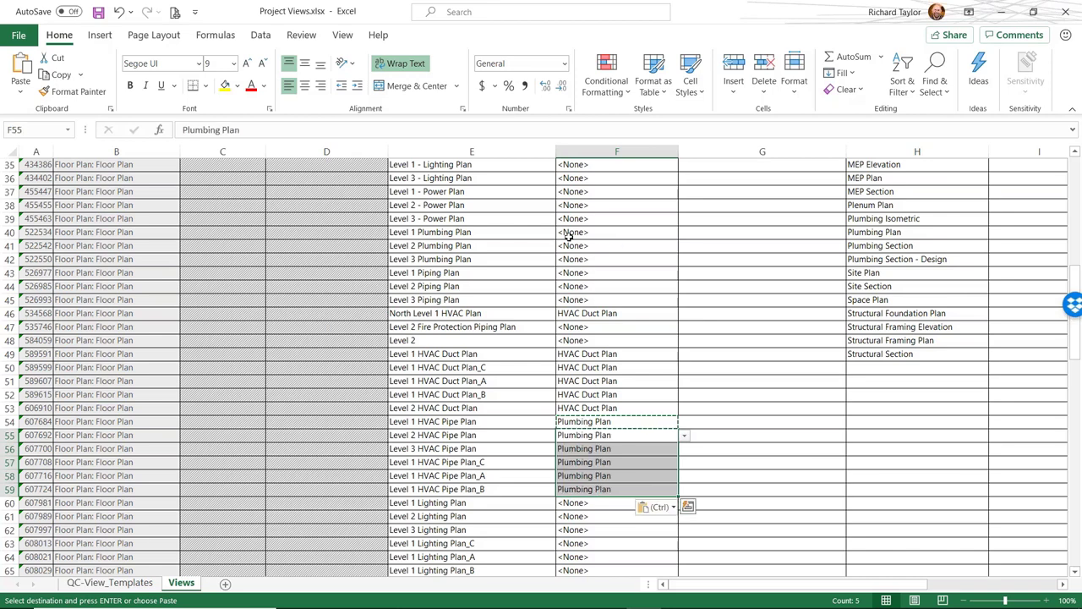
left_click_drag(573, 230, 572, 300)
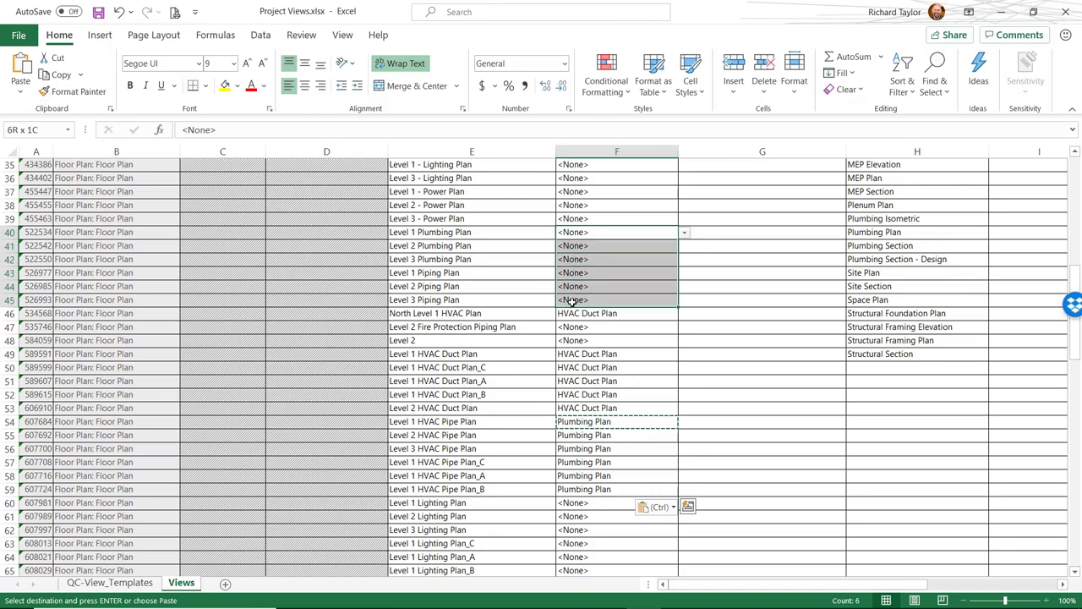
key("ctrl+v")
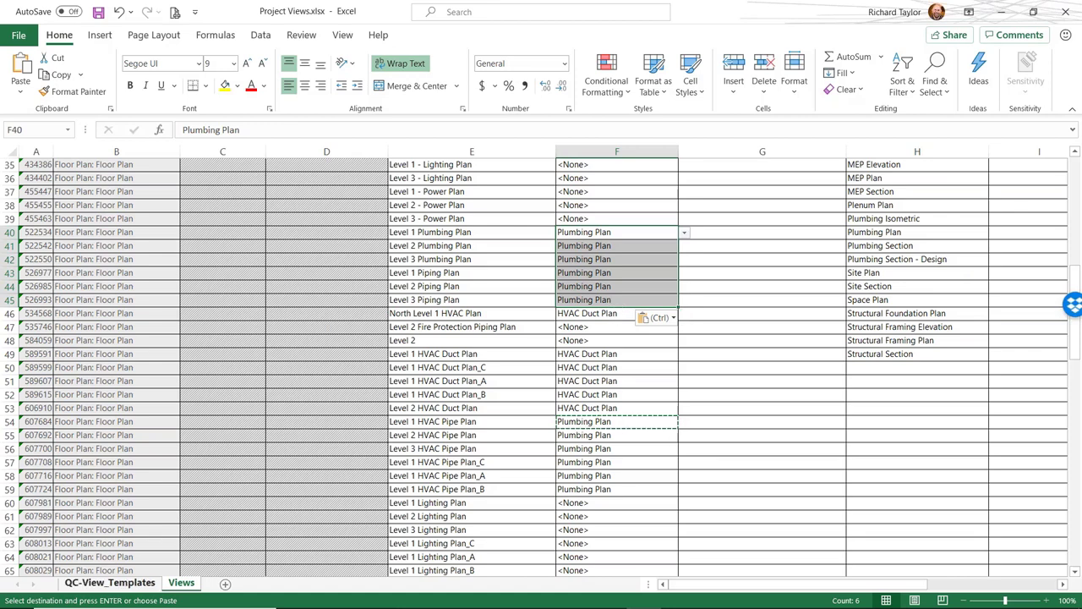
In the QC-View_Templates worksheet, set Color Scheme Include to TRUE for all three HVAC view templates by copying an existing TRUE value
left_click(110, 583)
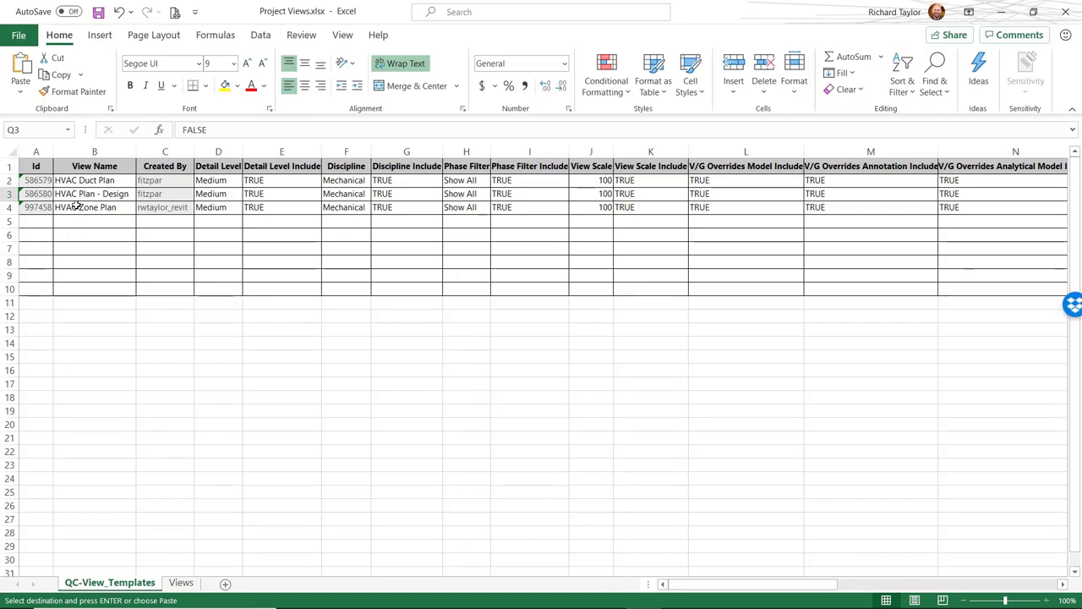
left_click_drag(715, 585, 900, 597)
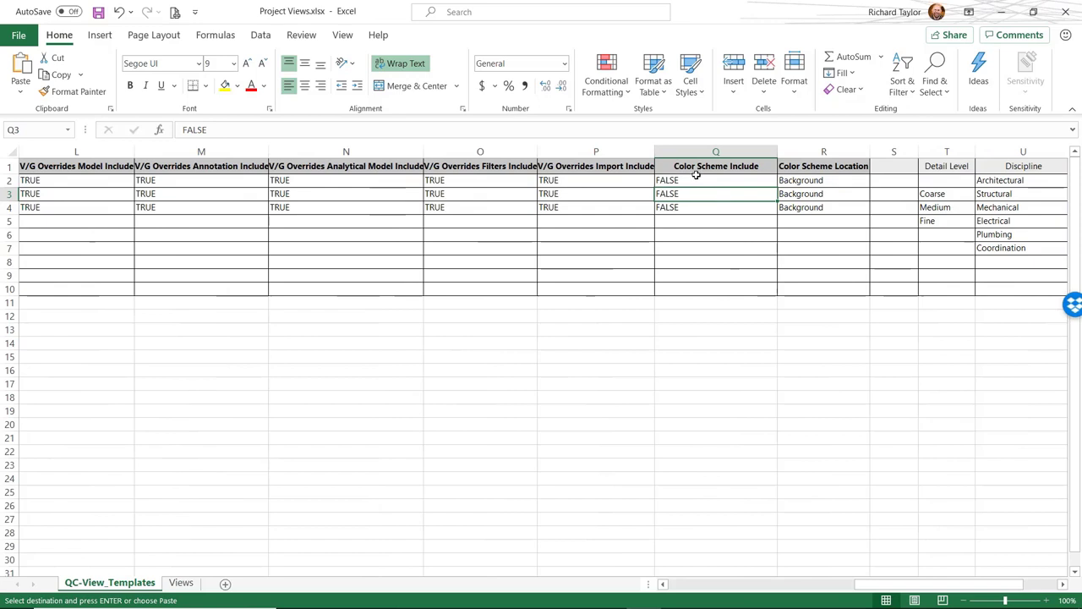
left_click(601, 183)
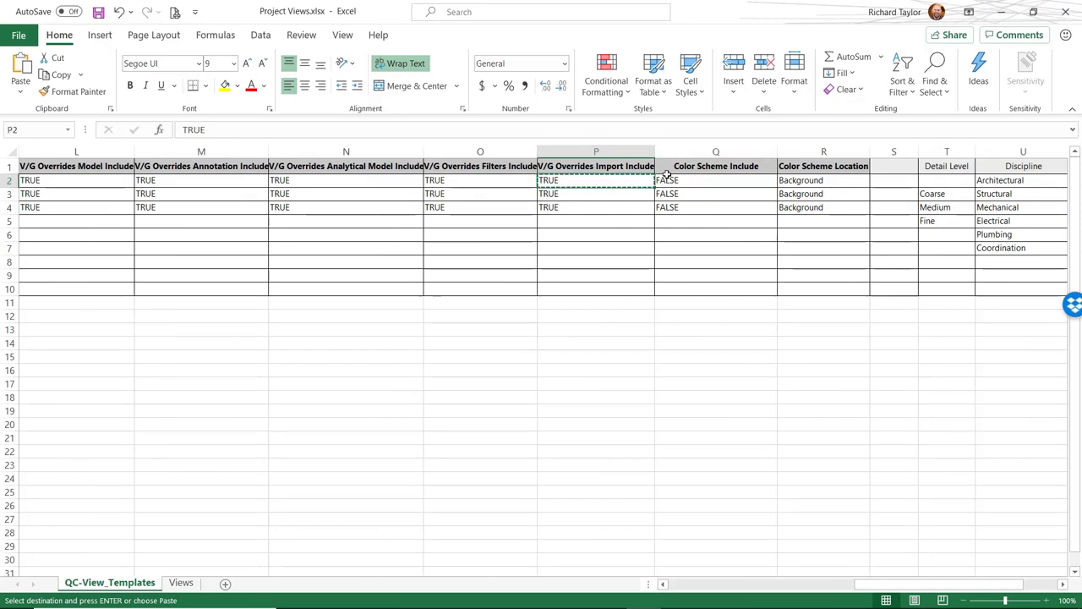
left_click_drag(667, 179, 669, 208)
key("ctrl+v")
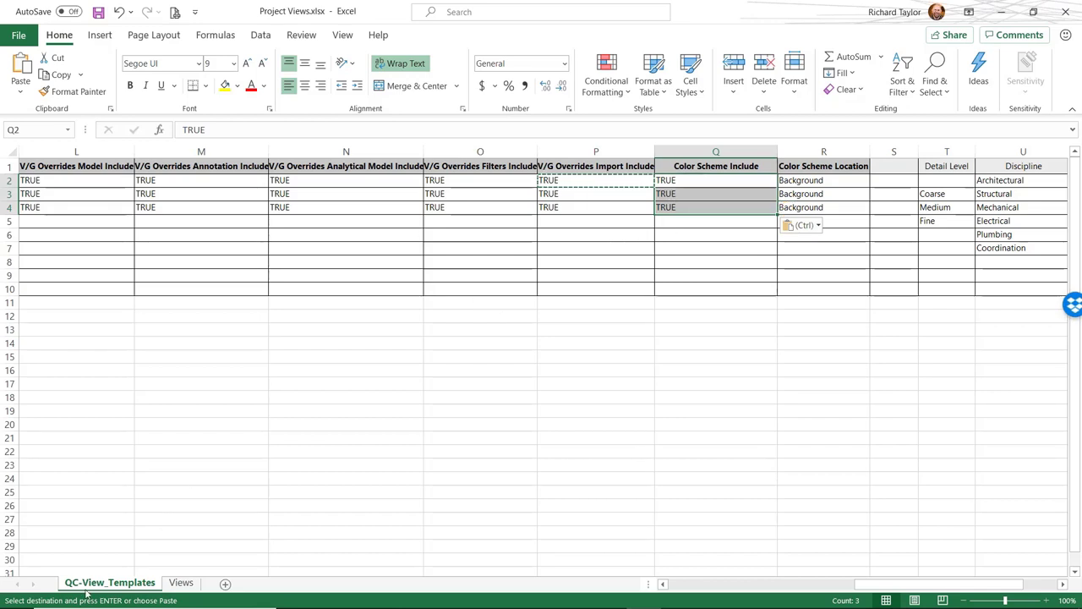
Return to the Views worksheet, save Project Views.xlsx, and switch back to Revit
left_click(180, 584)
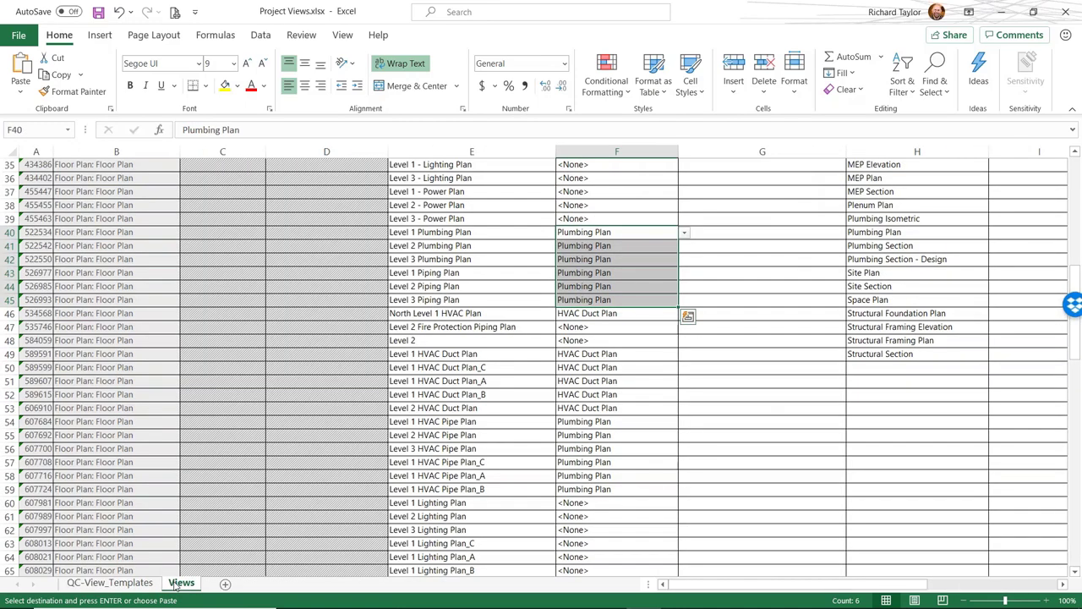
left_click(98, 11)
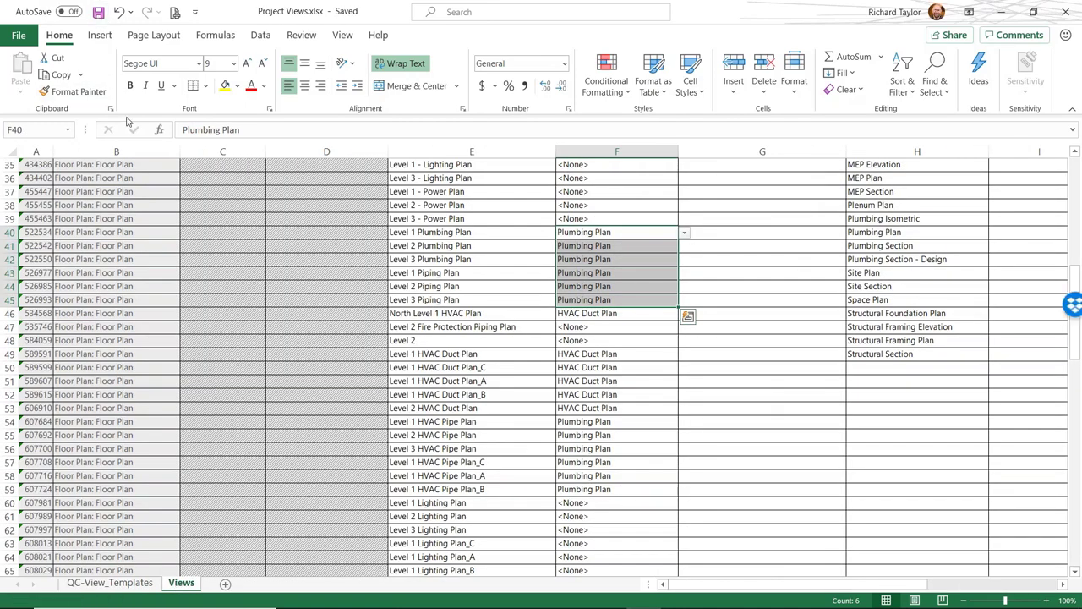
key("alt+Tab")
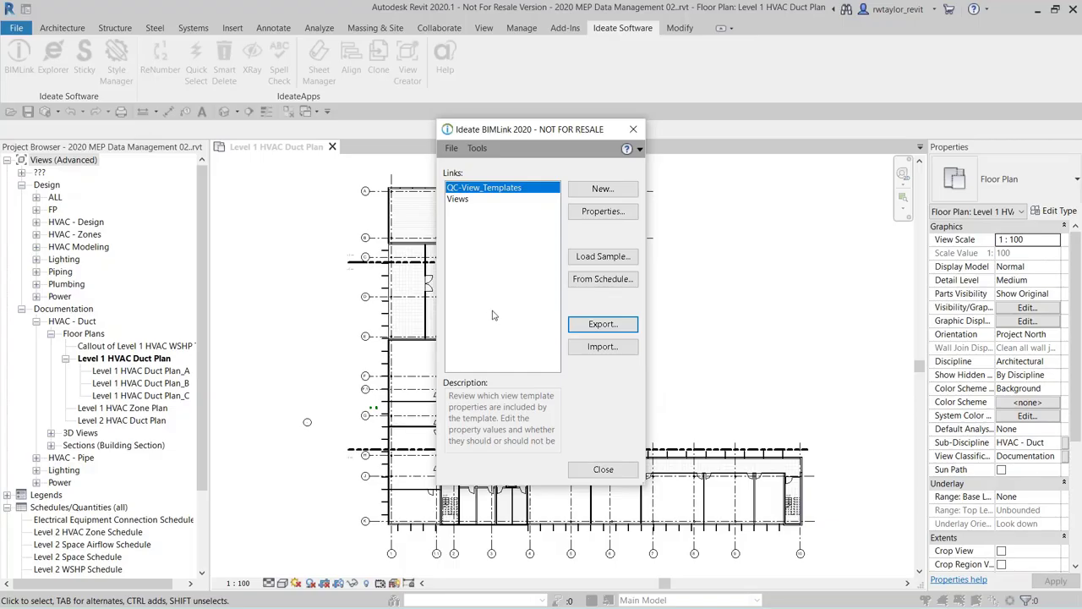
Import the QC-View_Templates worksheet from Project Views.xlsx into the Revit project
left_click(594, 346)
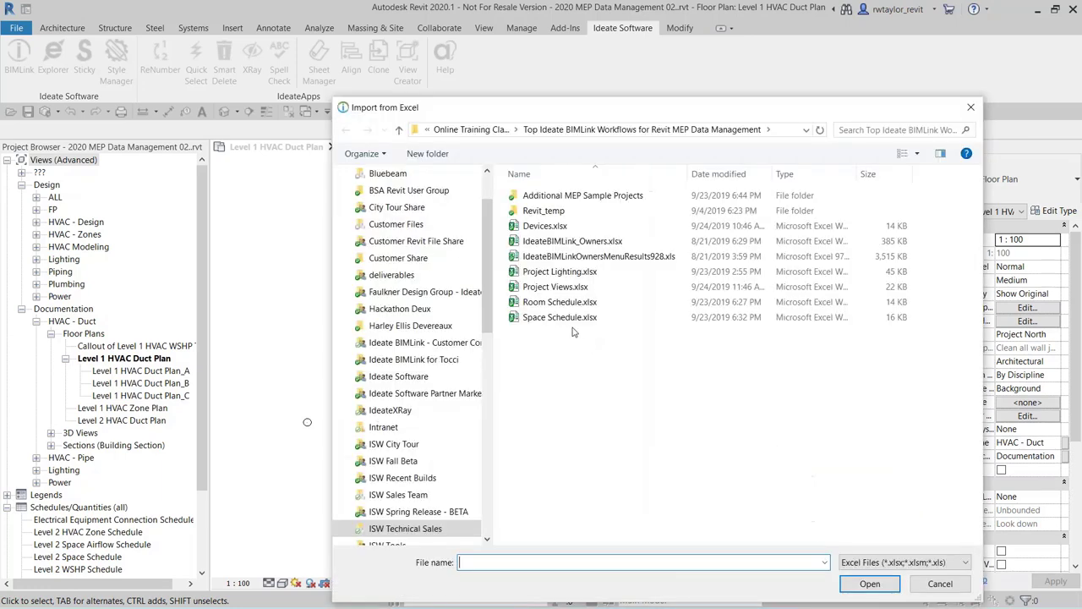
left_click(555, 288)
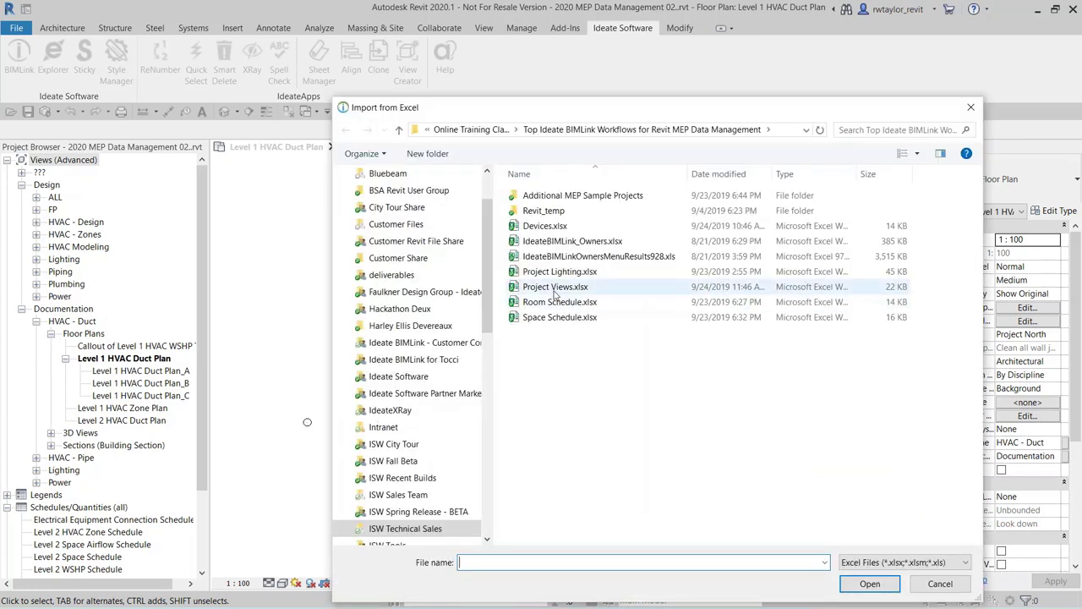
left_click(862, 584)
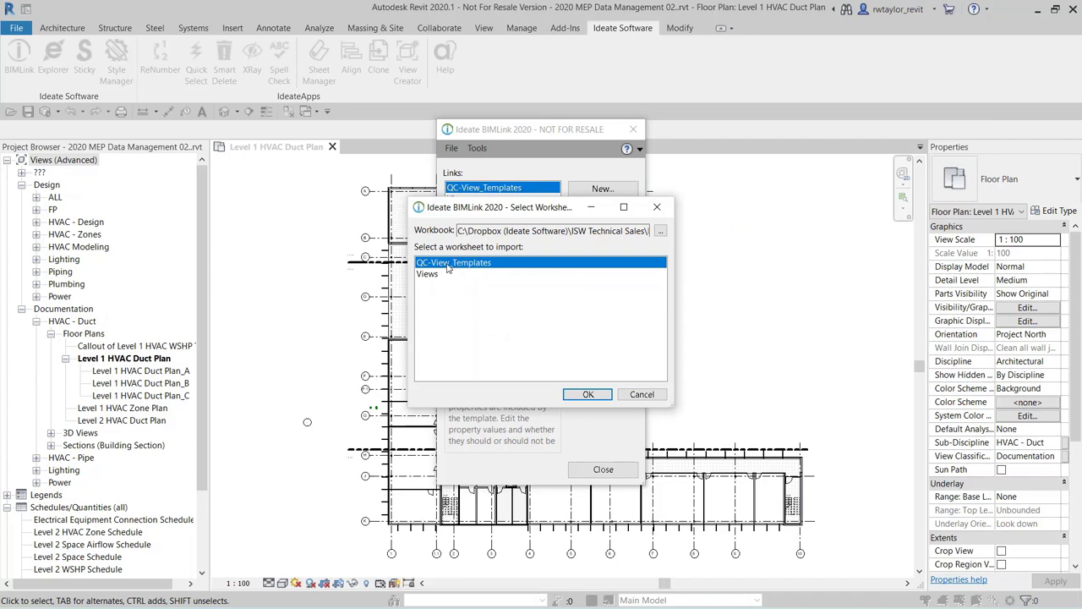
left_click(587, 395)
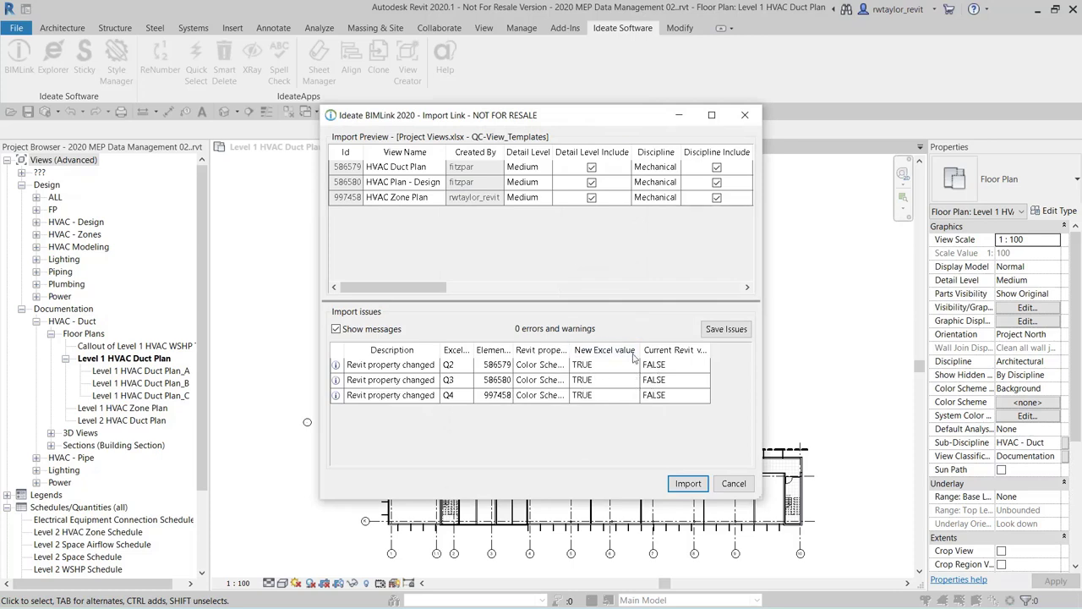
left_click(684, 484)
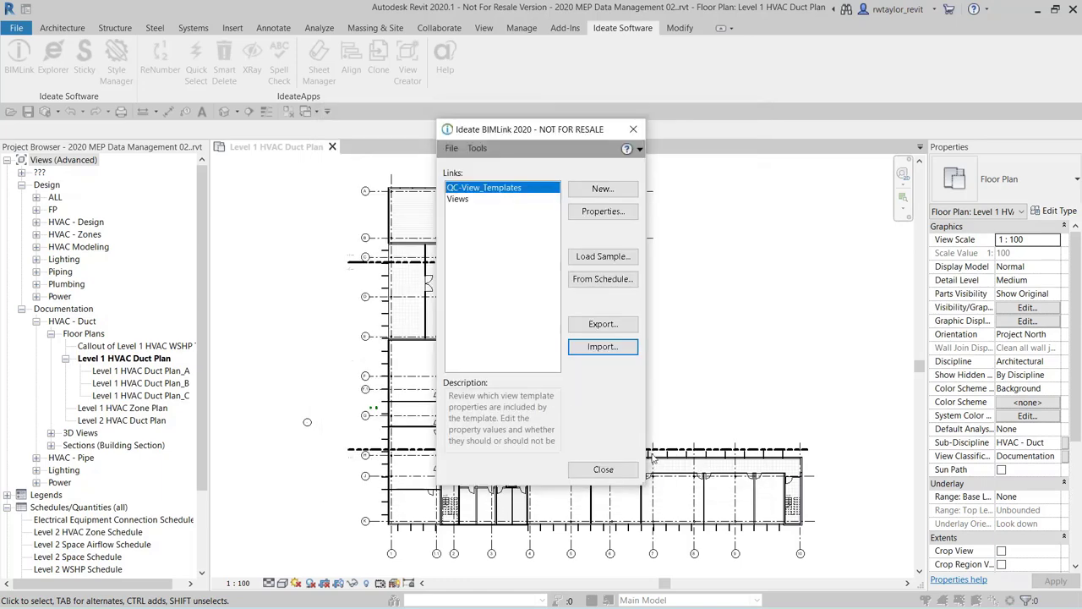
Import the Views worksheet from Project Views.xlsx through the Views link after reviewing the View Template changes, and close BIMLink
left_click(483, 199)
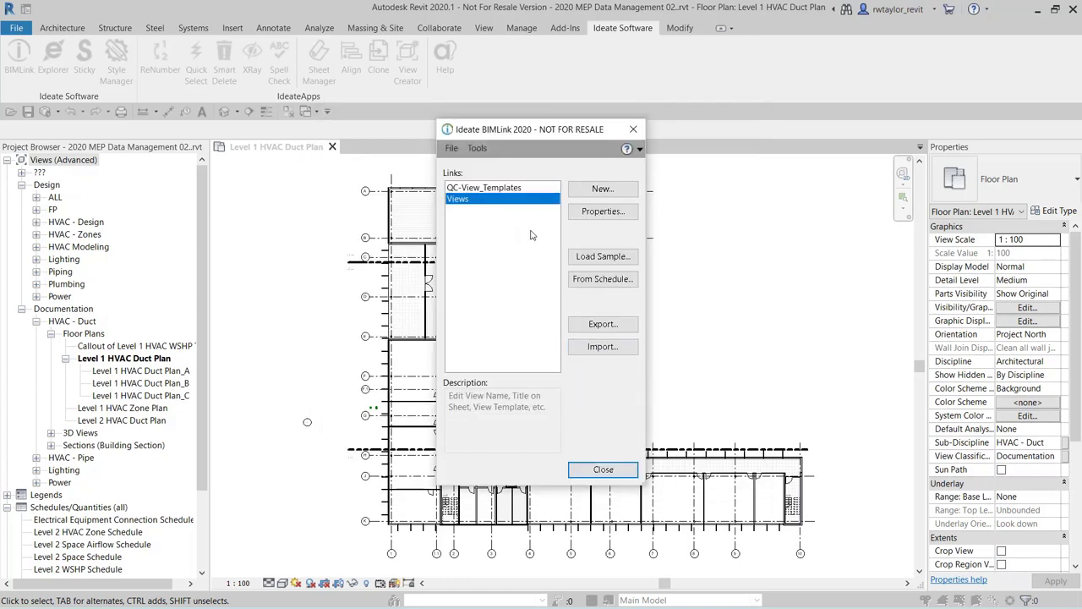
left_click(602, 345)
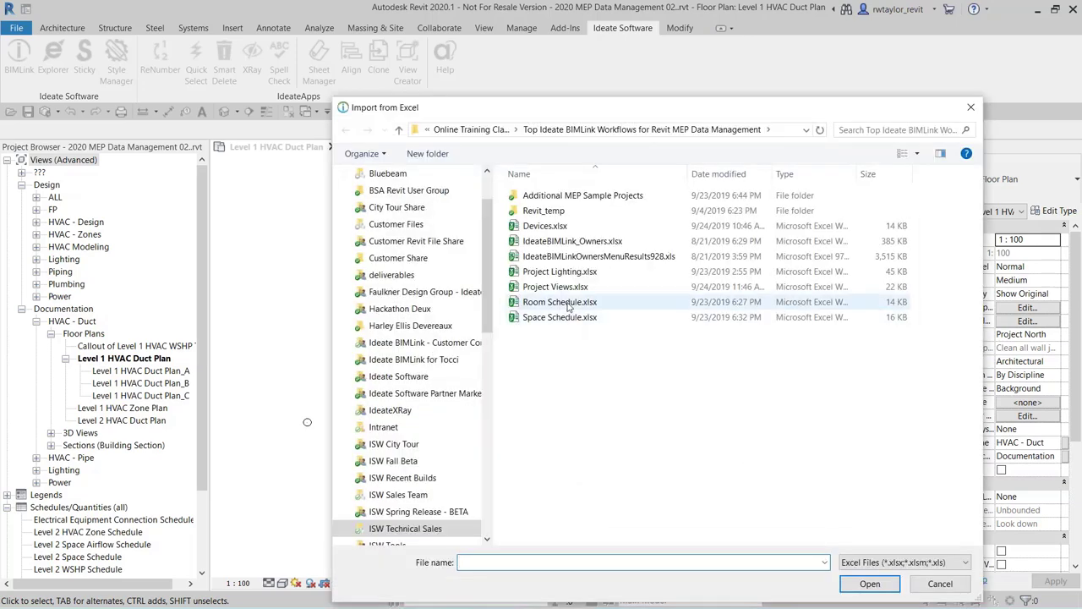
left_click(554, 286)
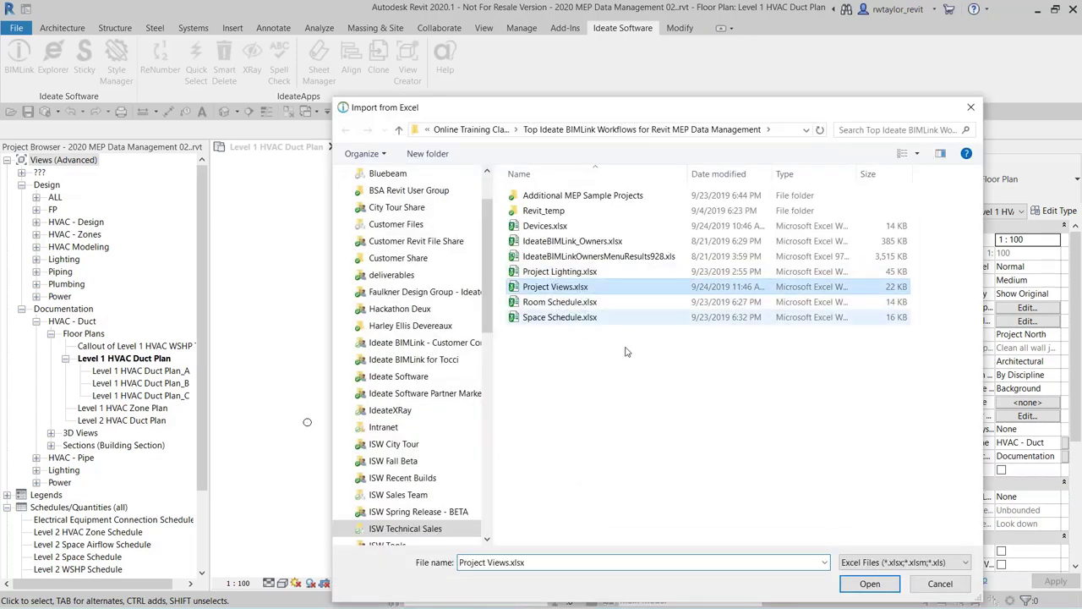
left_click(867, 584)
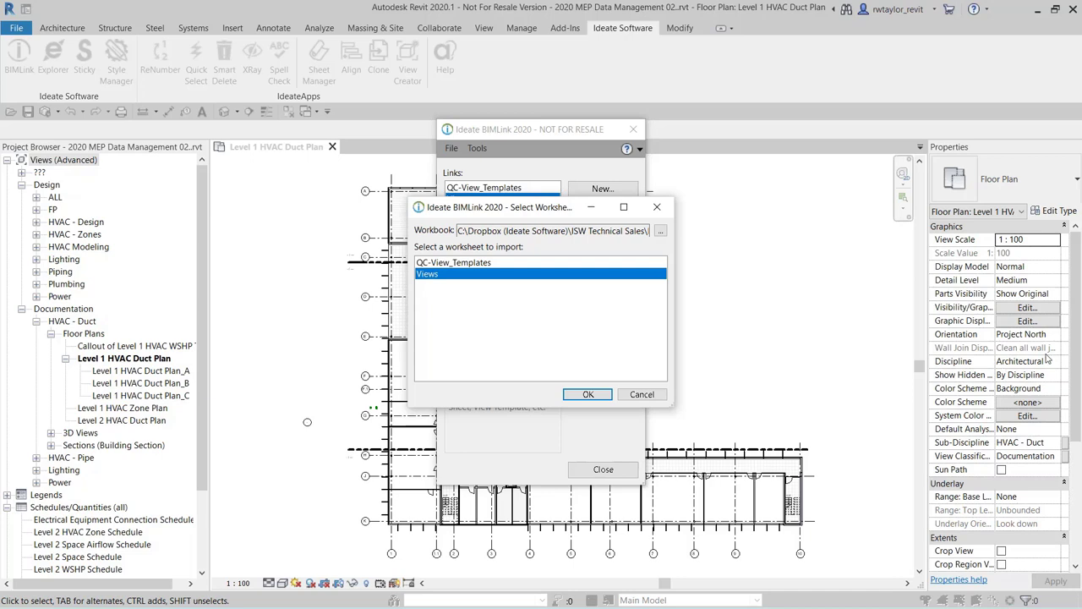
left_click(597, 398)
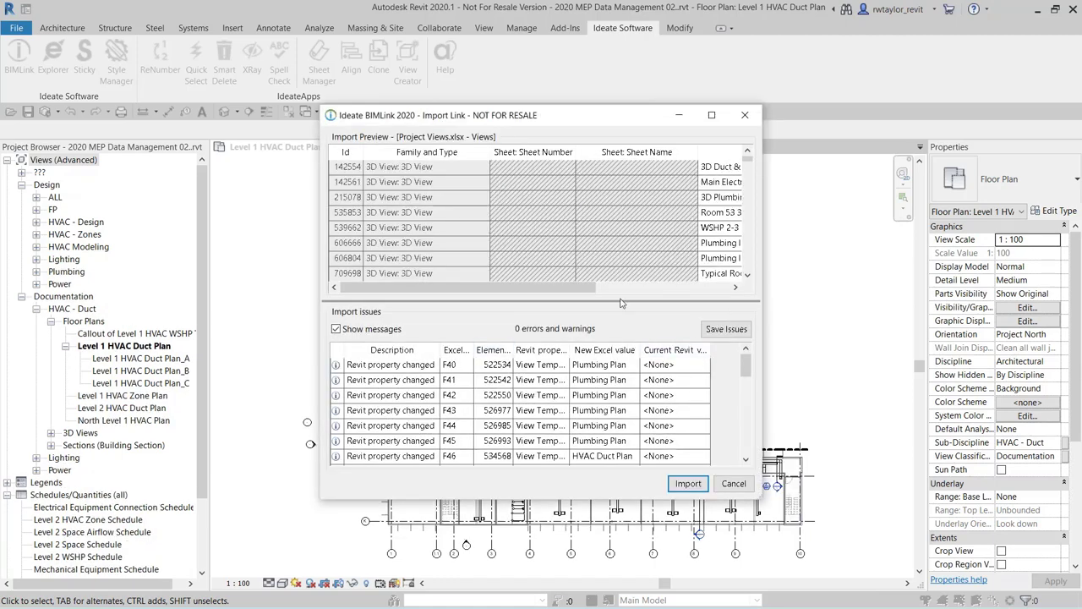
left_click_drag(606, 287, 749, 277)
left_click(736, 288)
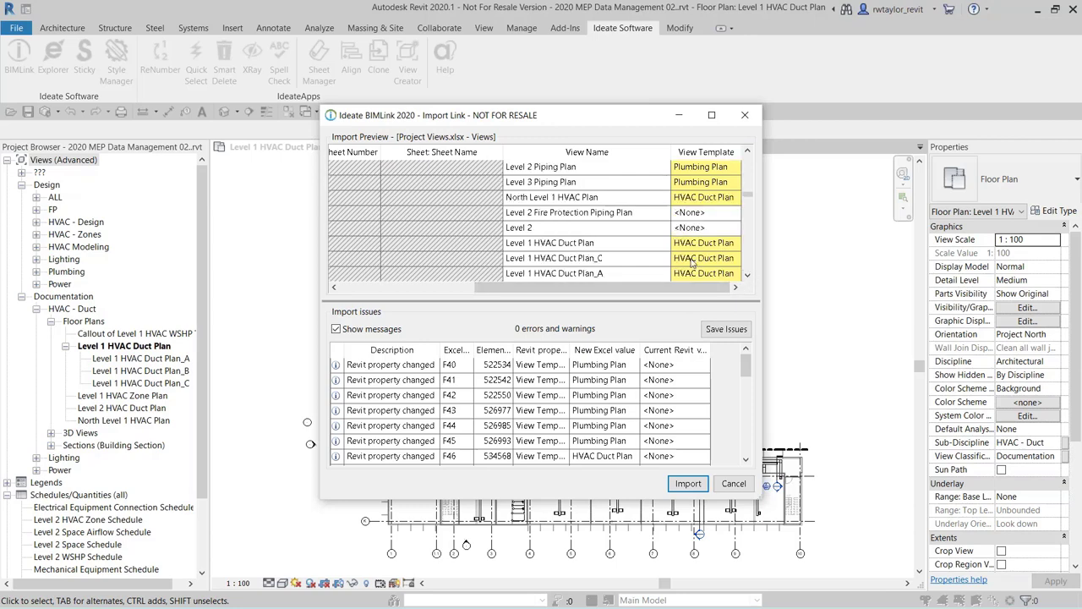
left_click(685, 482)
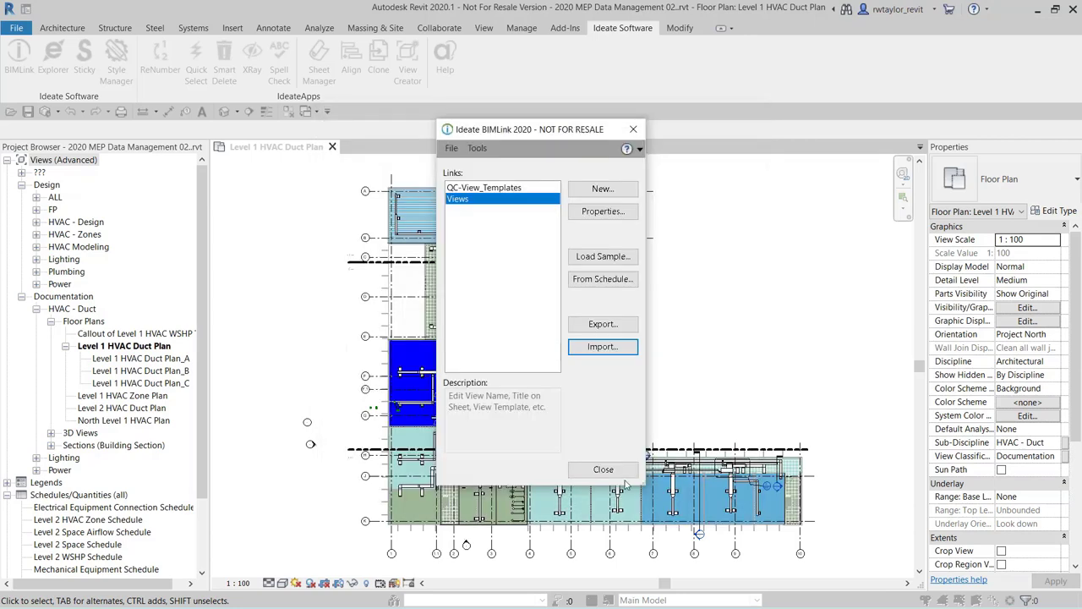
left_click(600, 470)
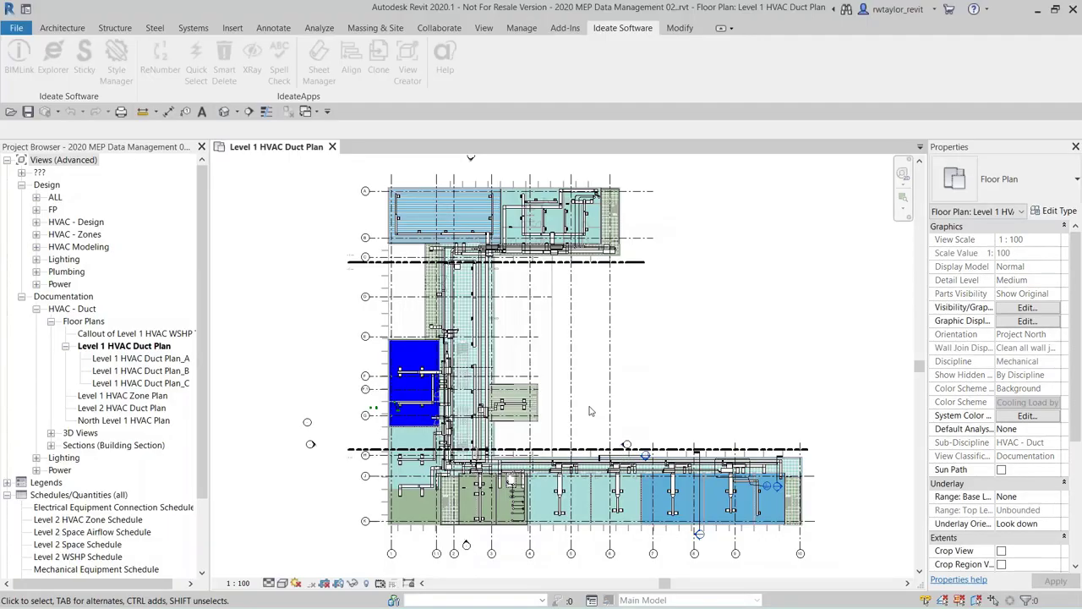
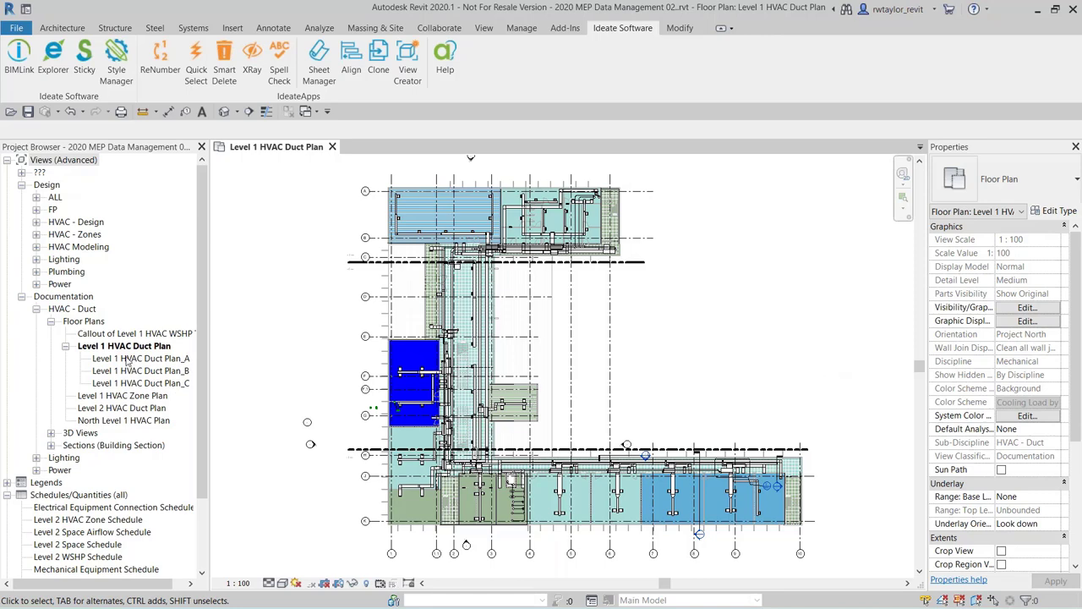
Inspect the Level 1 HVAC Duct Plan_A and Level 1 HVAC Duct Plan_B views, and return to Level 1 HVAC Duct Plan
double_click(126, 359)
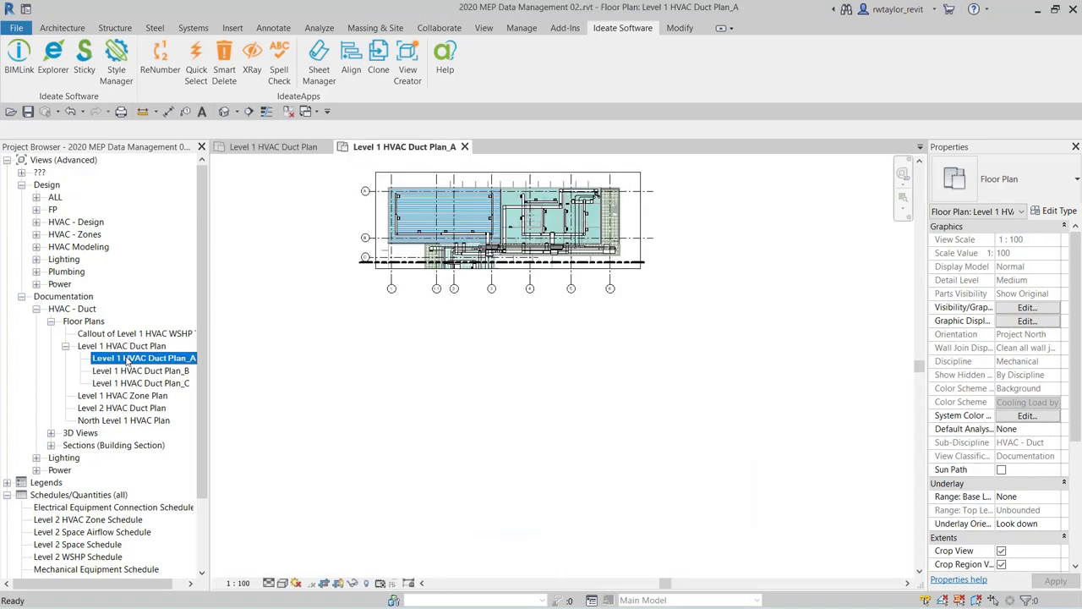
double_click(129, 372)
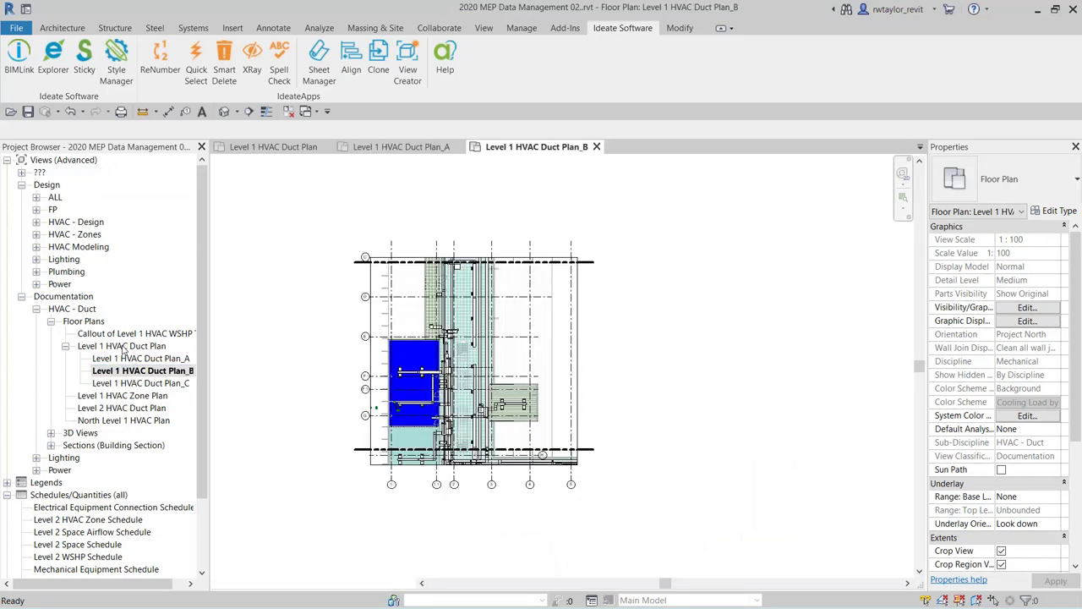
double_click(124, 347)
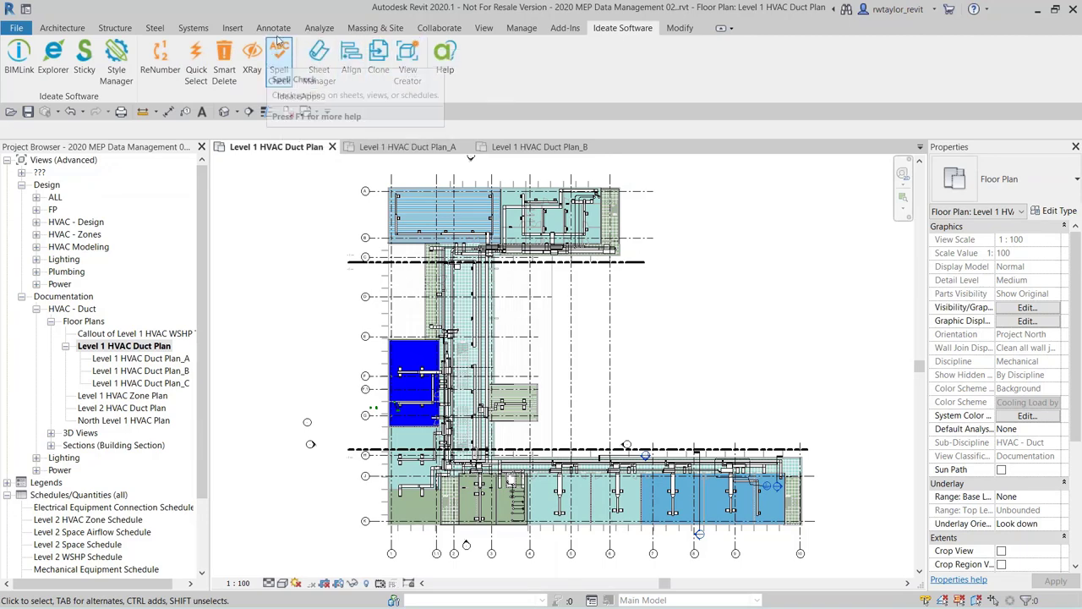
Place a color fill legend in the empty area inside the building's L shape on Level 1 HVAC Duct Plan
scroll(372, 60, "up", 7)
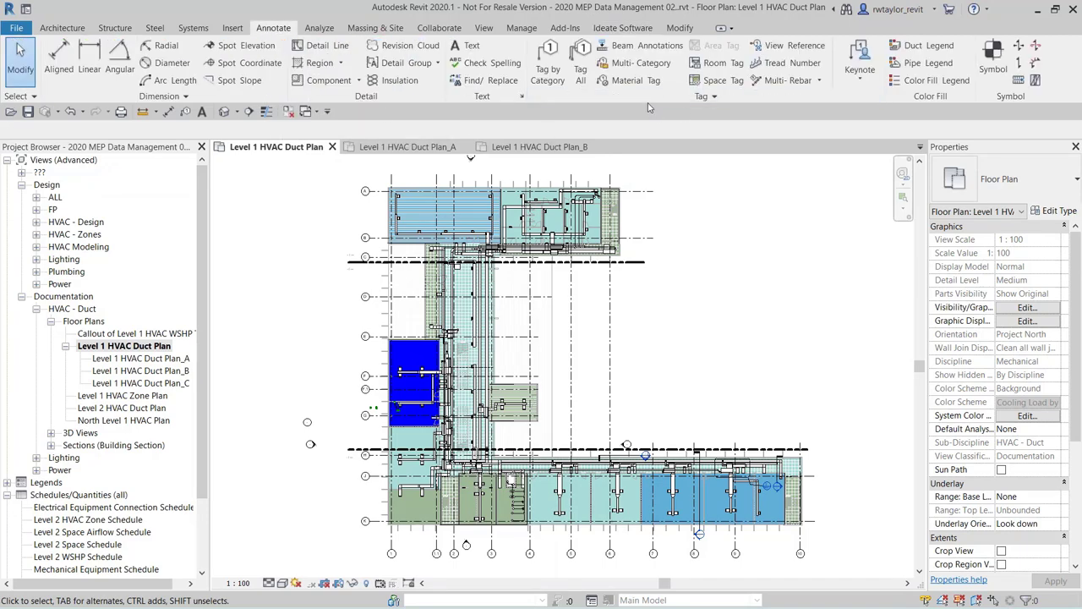
left_click(926, 81)
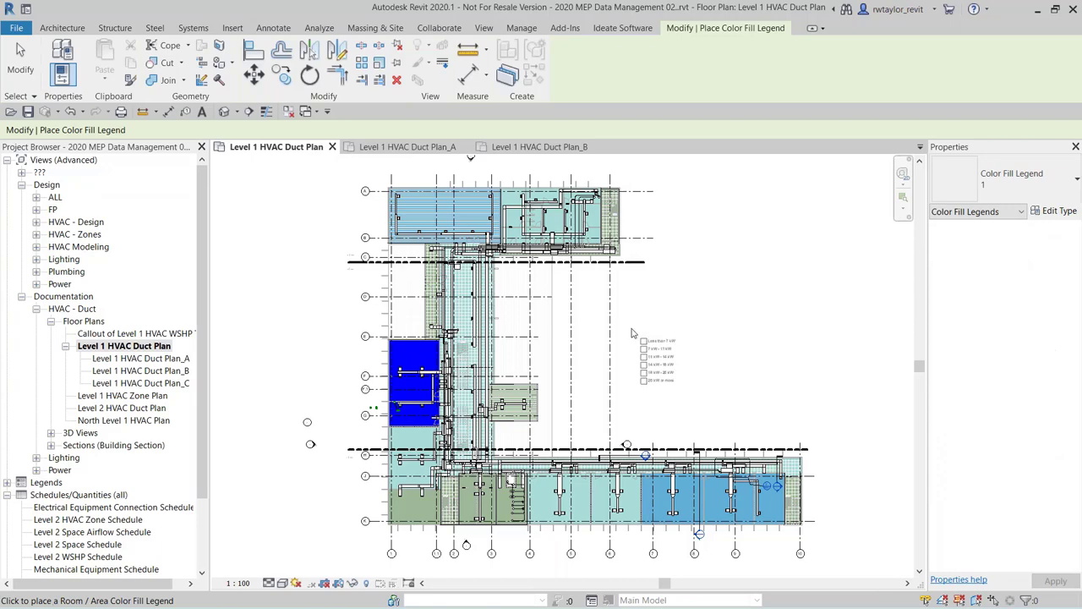
left_click(589, 314)
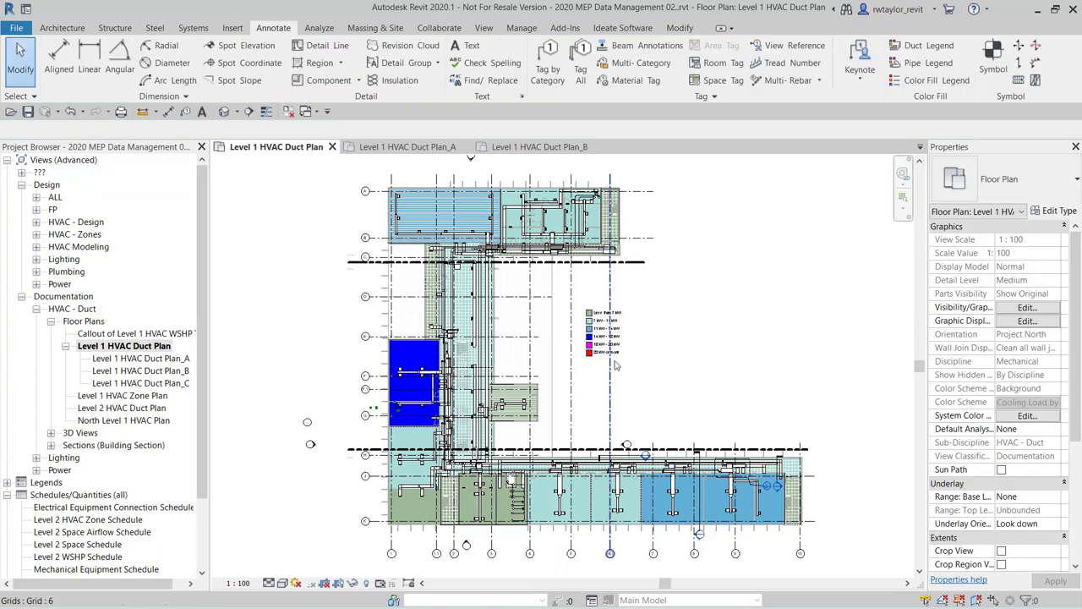
scroll(611, 361, "up", 4)
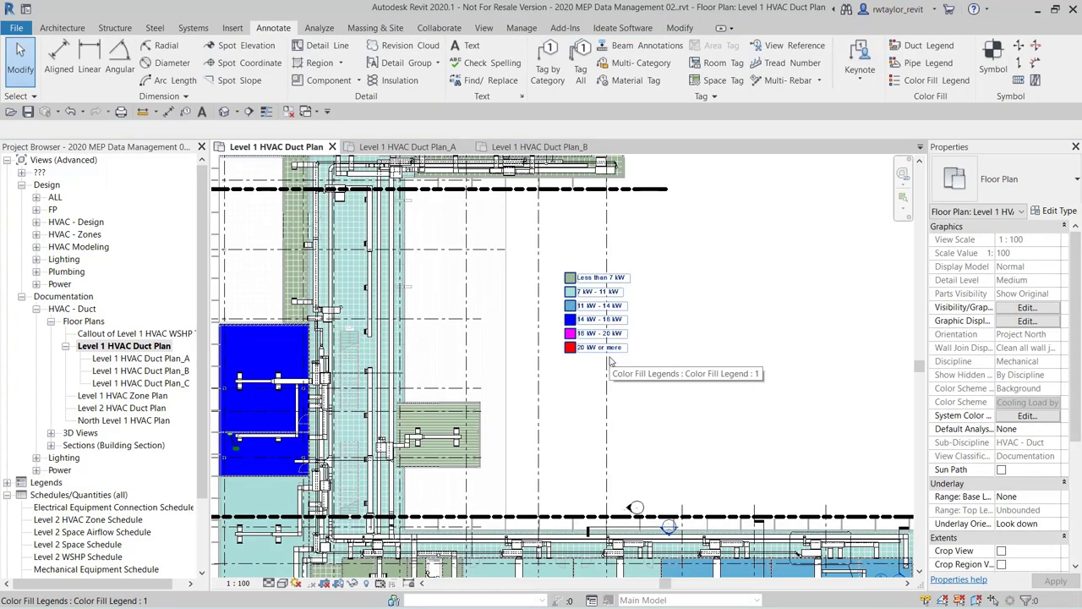
scroll(611, 361, "down", 3)
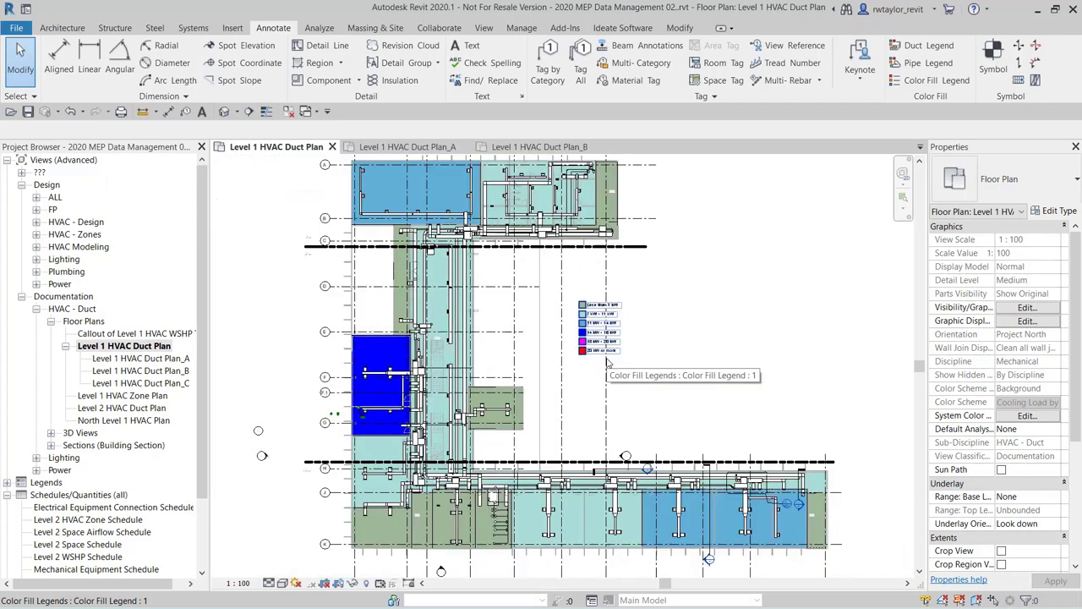
scroll(607, 362, "up", 1)
scroll(596, 385, "down", 1)
middle_click_drag(610, 407, 608, 404)
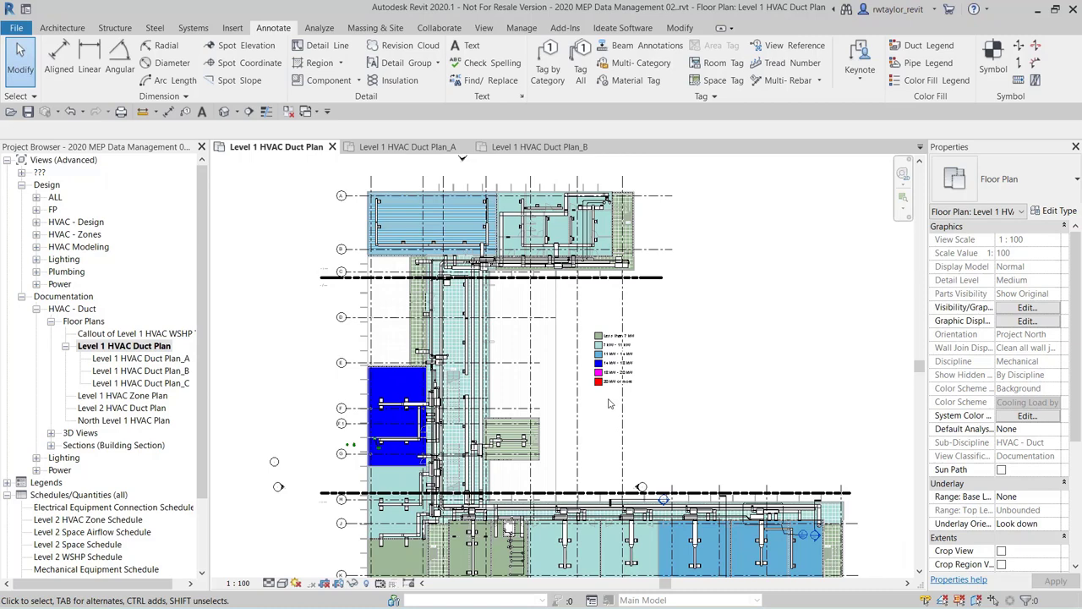
Set Color Scheme Location to Foreground for the HVAC Duct Plan template in the QC-View_Templates link's properties preview, and close BIMLink
left_click(617, 28)
left_click(18, 59)
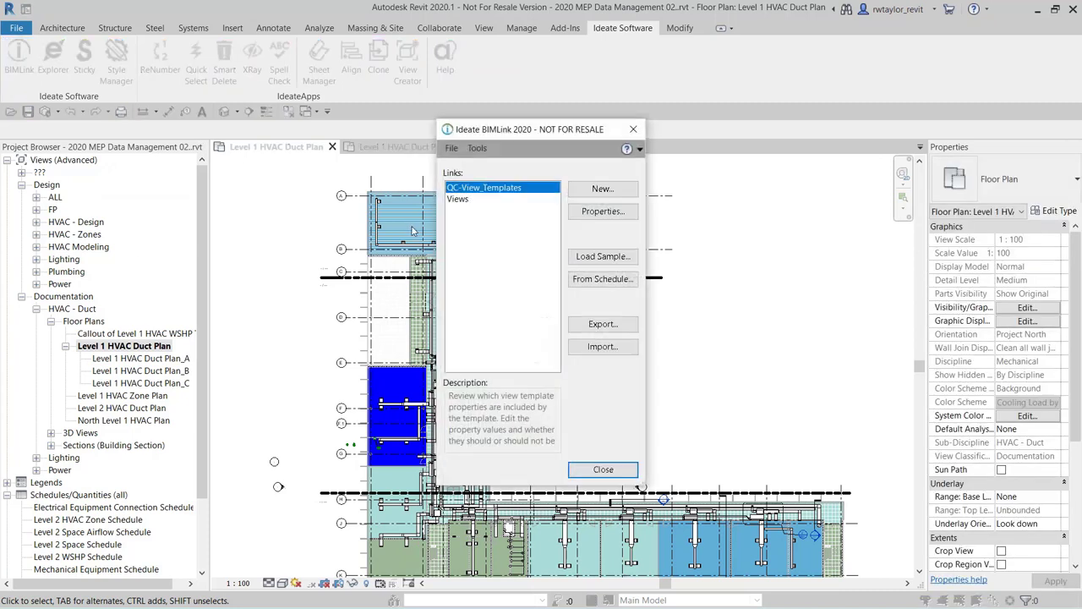
left_click(603, 211)
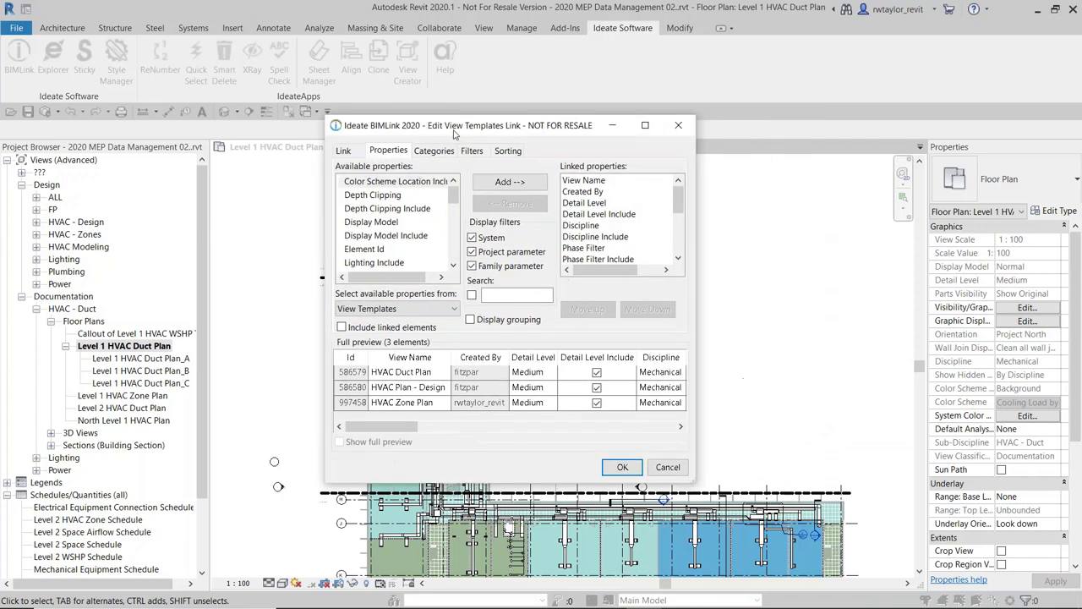
left_click_drag(630, 466, 844, 482)
left_click_drag(370, 428, 730, 434)
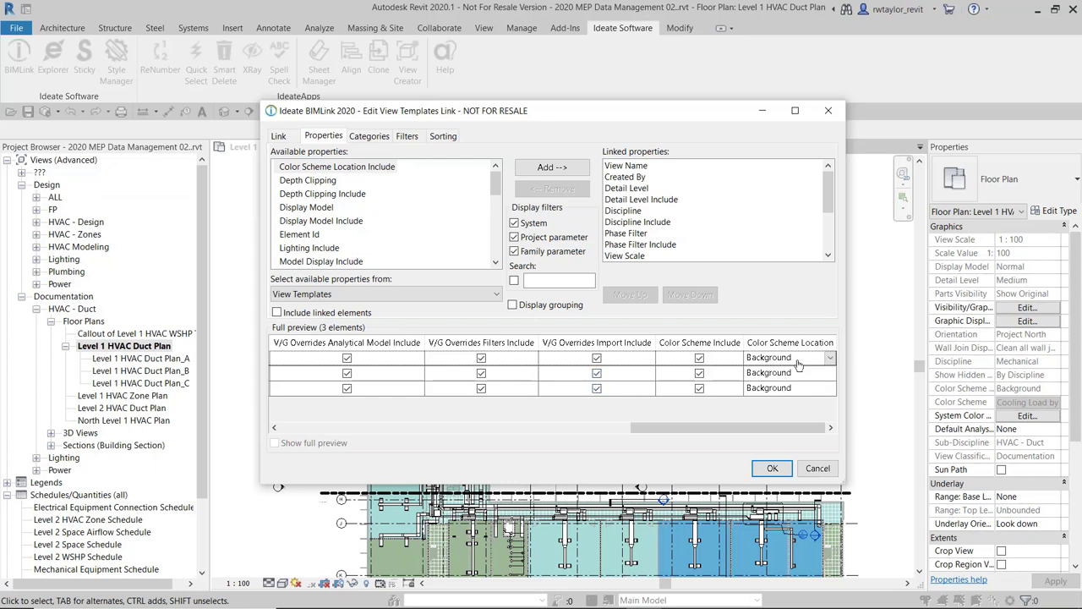
left_click(831, 360)
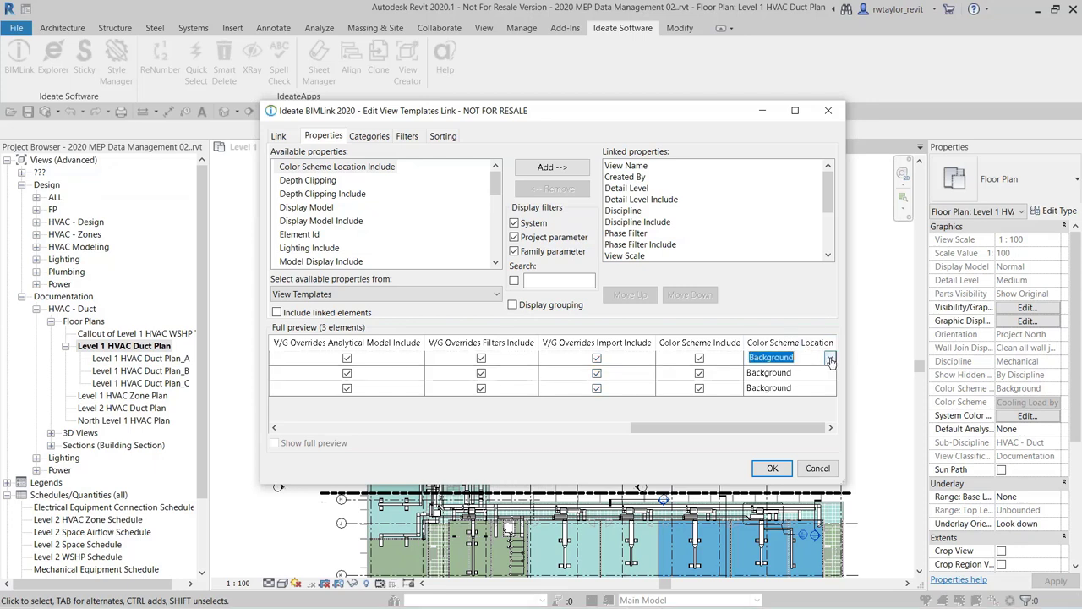
left_click(829, 359)
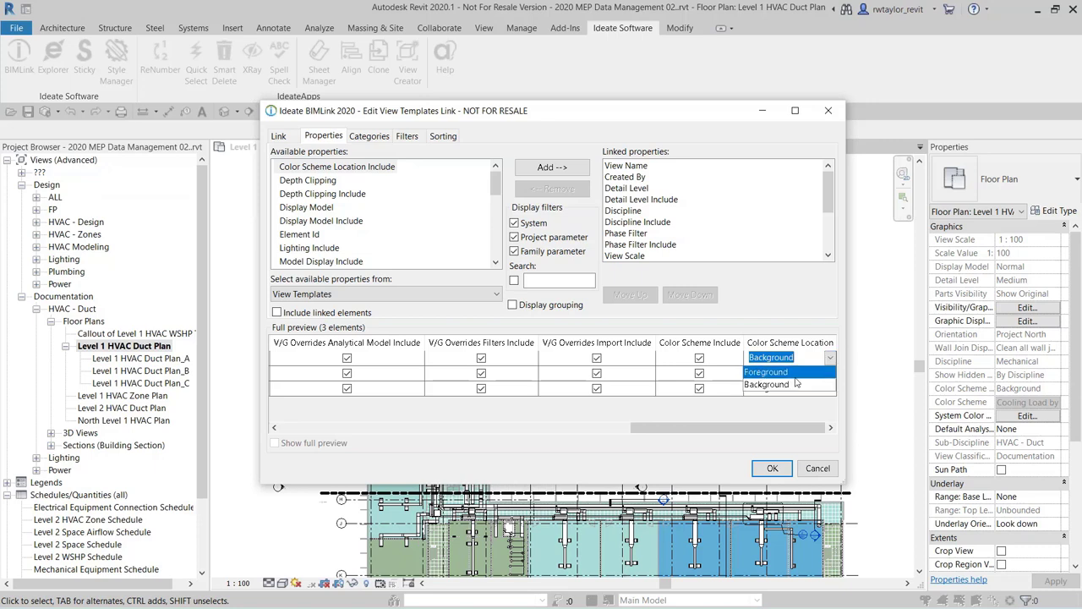
left_click(793, 374)
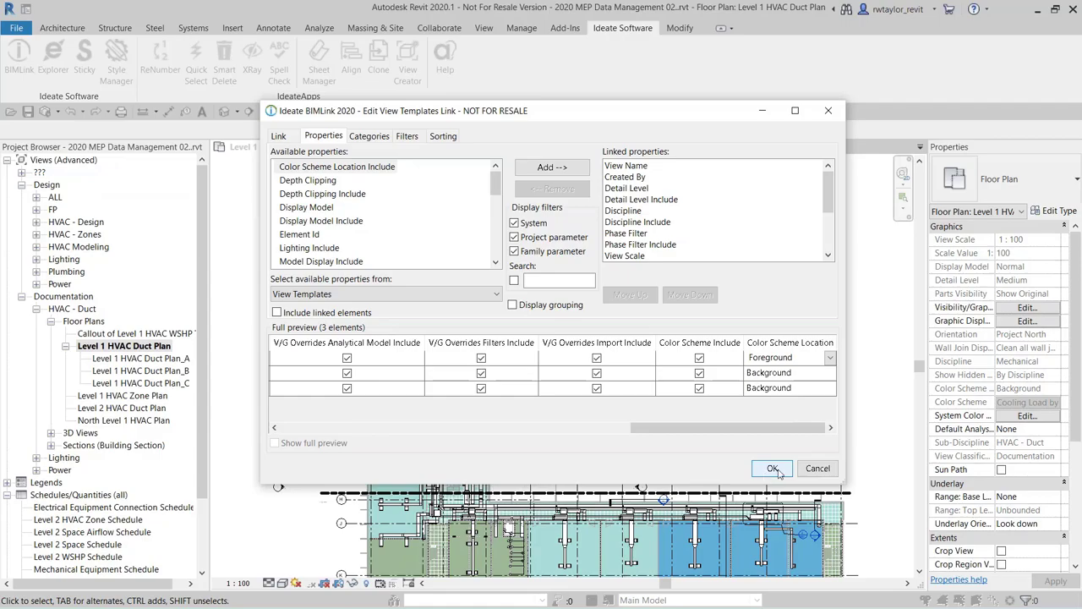
left_click(775, 470)
left_click(583, 477)
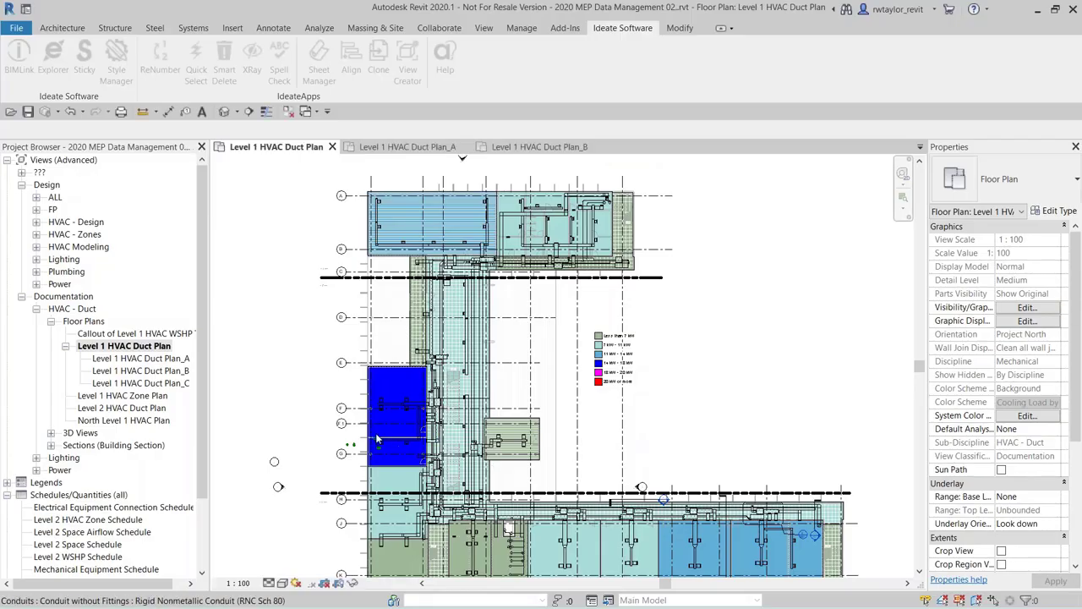
Check the color fill in the plan and the HVAC Duct Plan view template's color scheme settings in Revit's view template manager
scroll(381, 414, "up", 4)
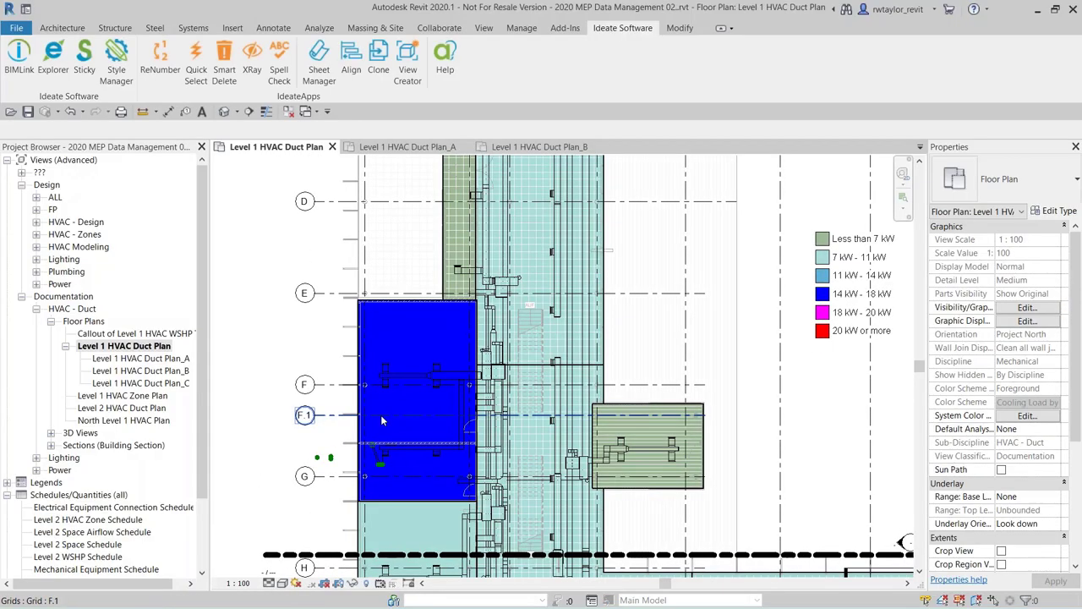
left_click(485, 28)
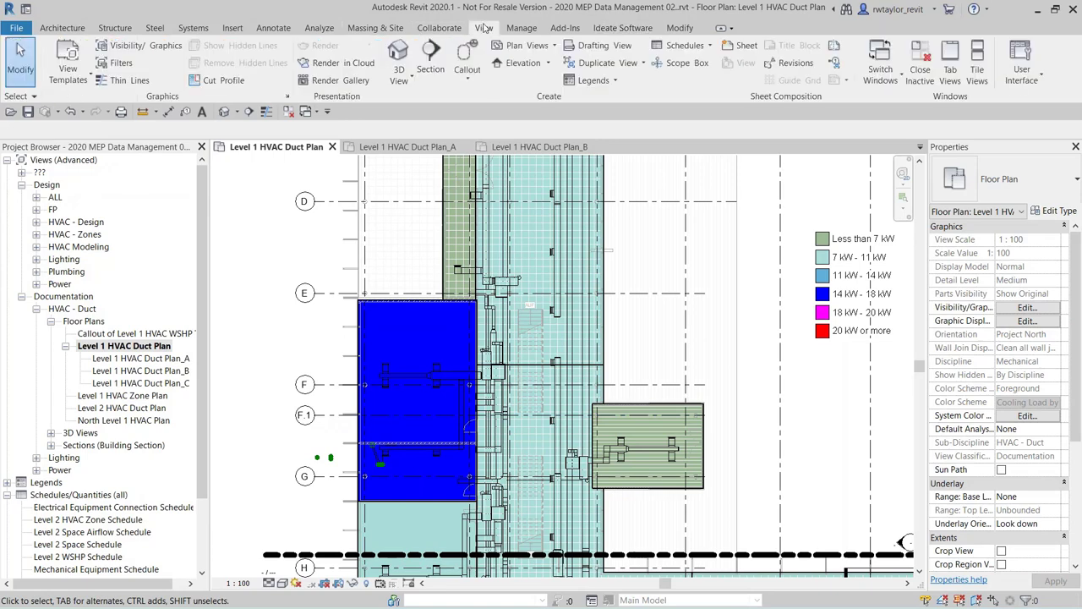
left_click(68, 71)
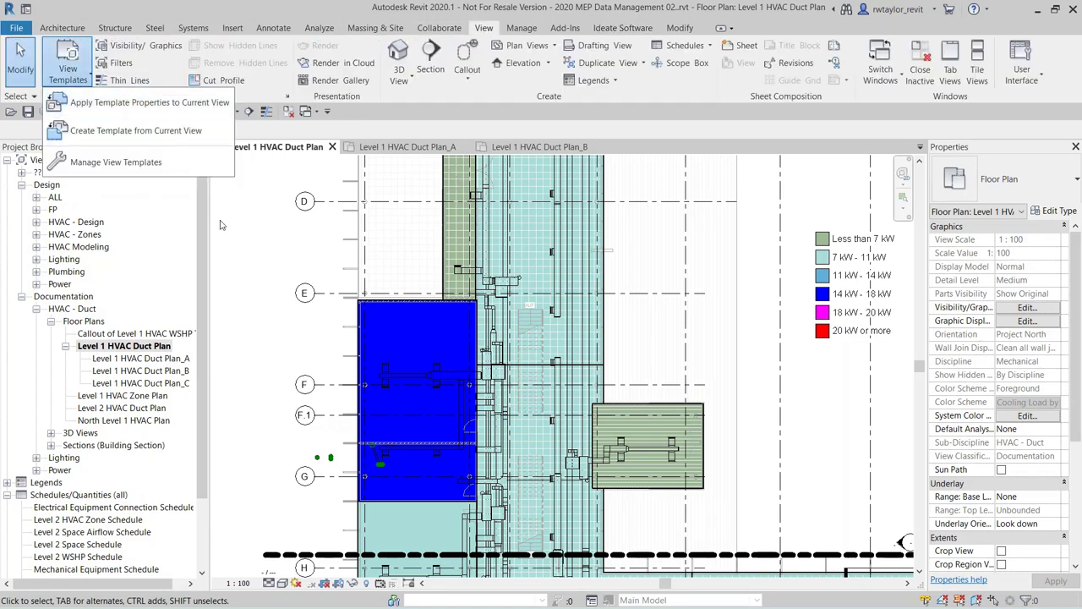
left_click(100, 160)
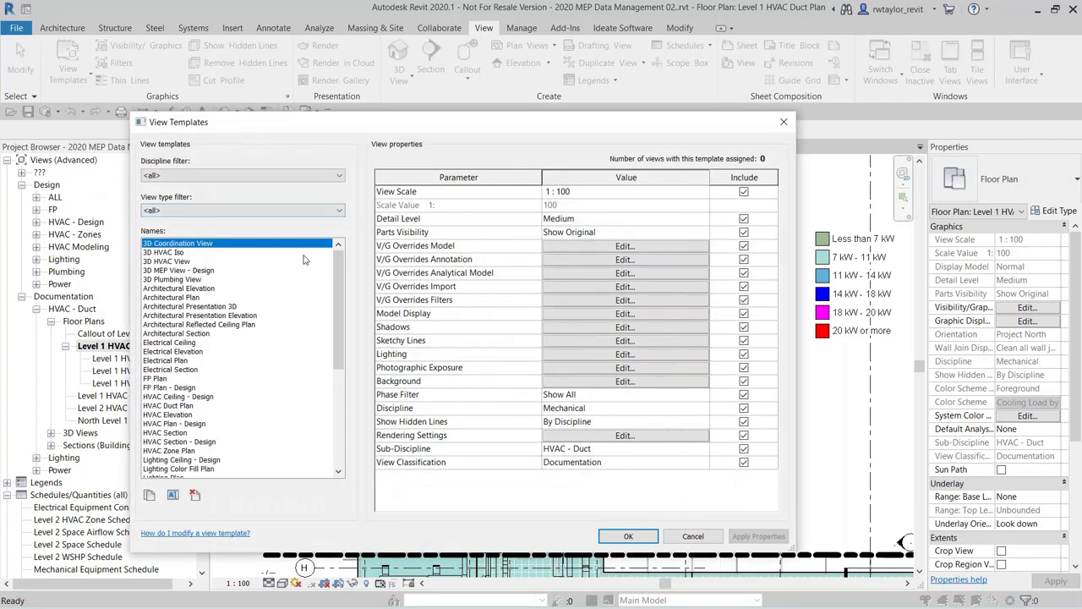
left_click_drag(341, 288, 328, 360)
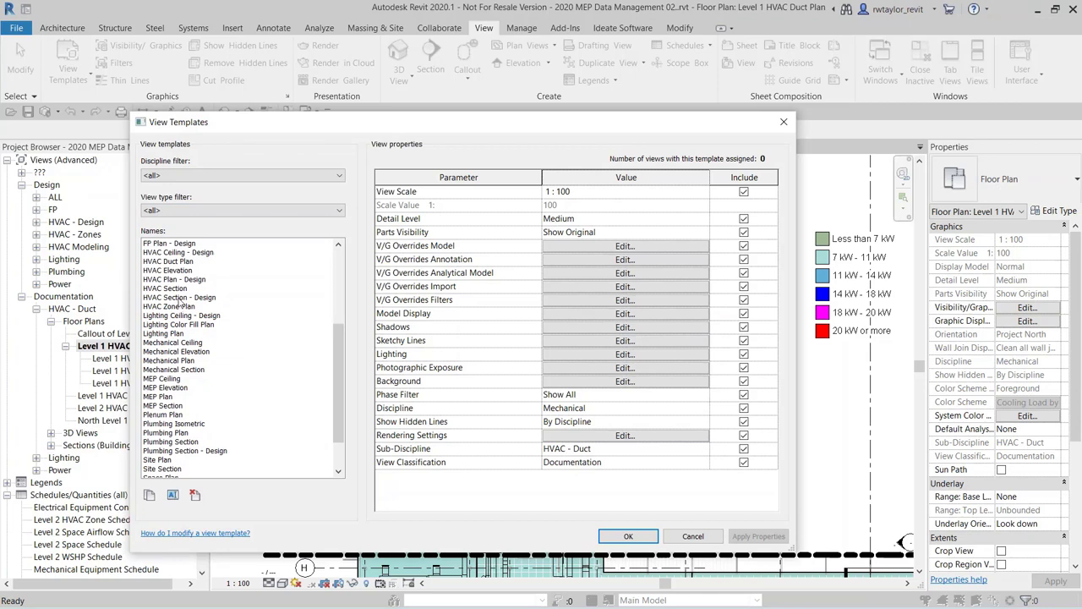
left_click(174, 262)
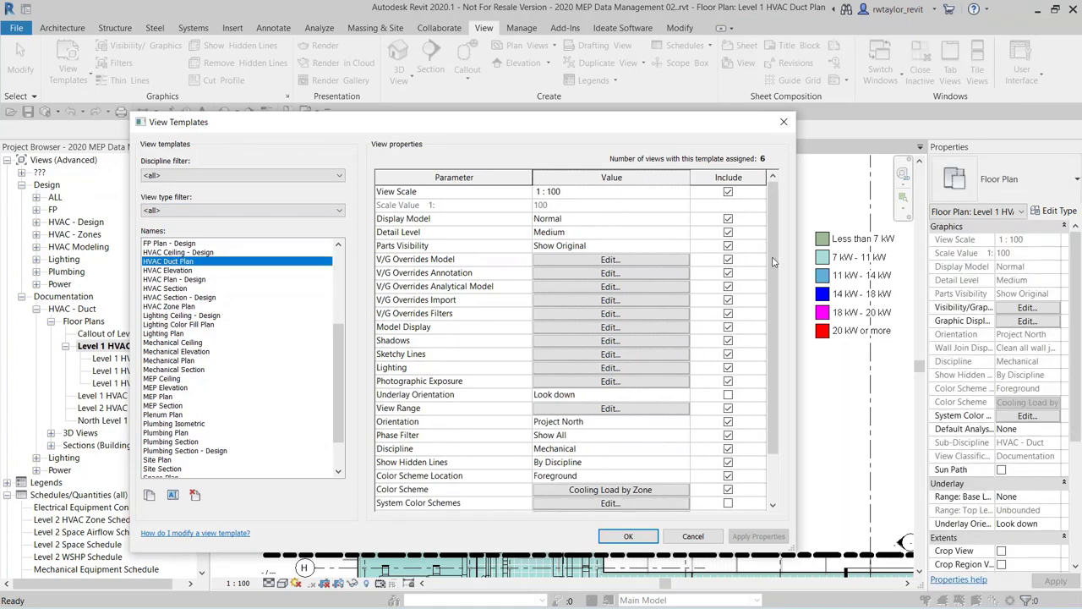
scroll(771, 266, "down", 2)
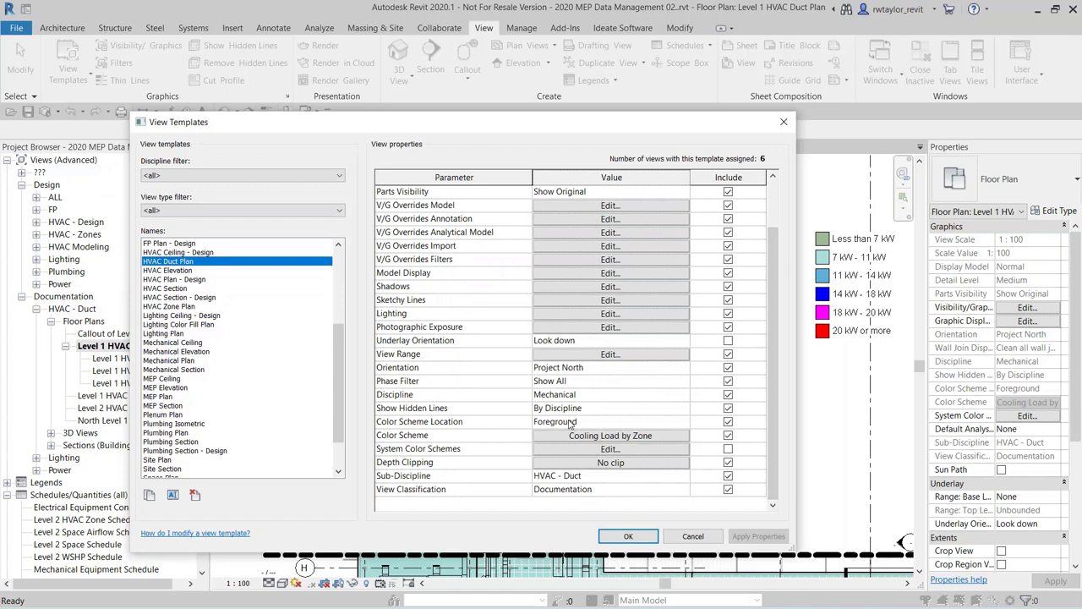
left_click(629, 536)
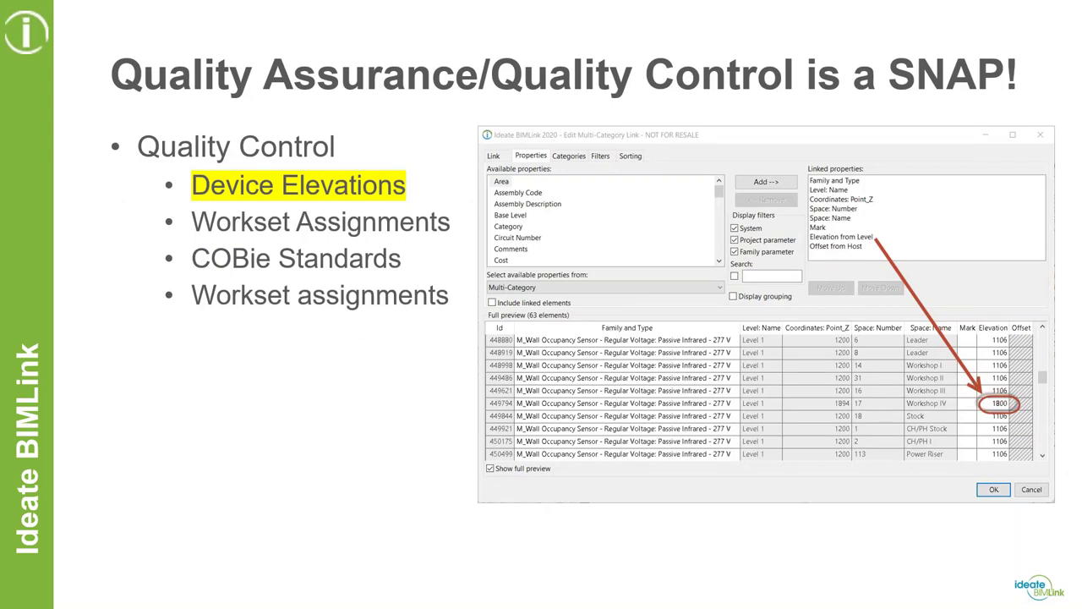
Switch to Revit and open the project file 2020 MEP Data Management 03.rvt
key("alt+Tab")
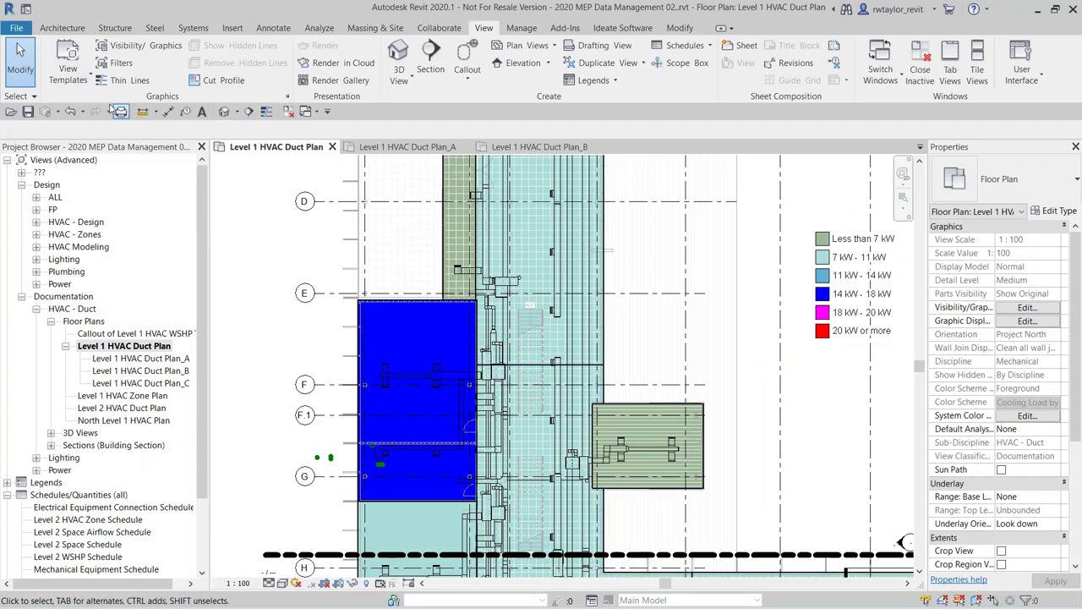
left_click(17, 28)
left_click(48, 126)
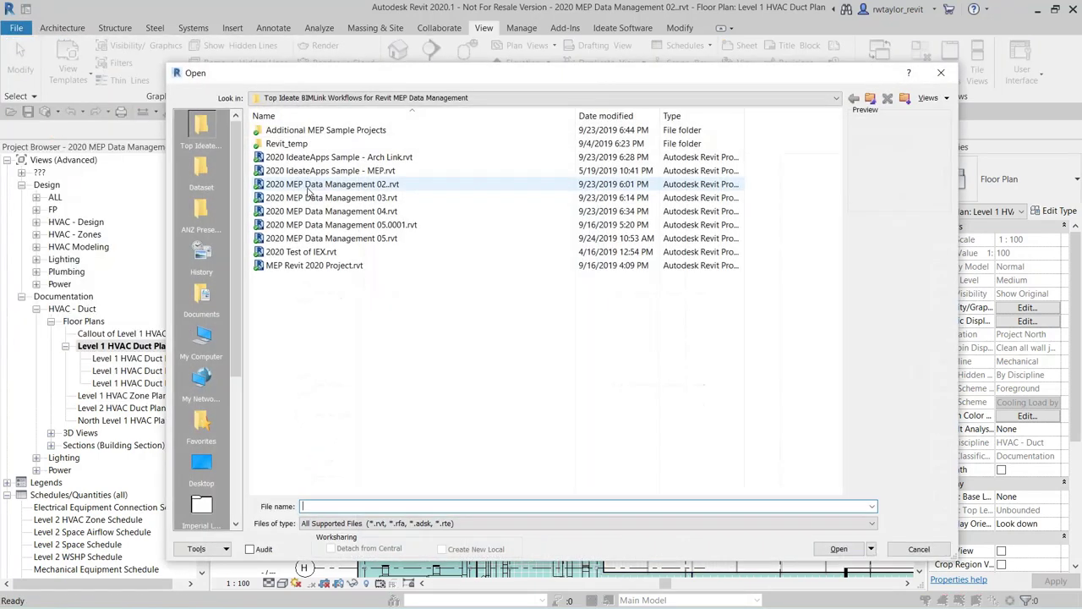
left_click(330, 197)
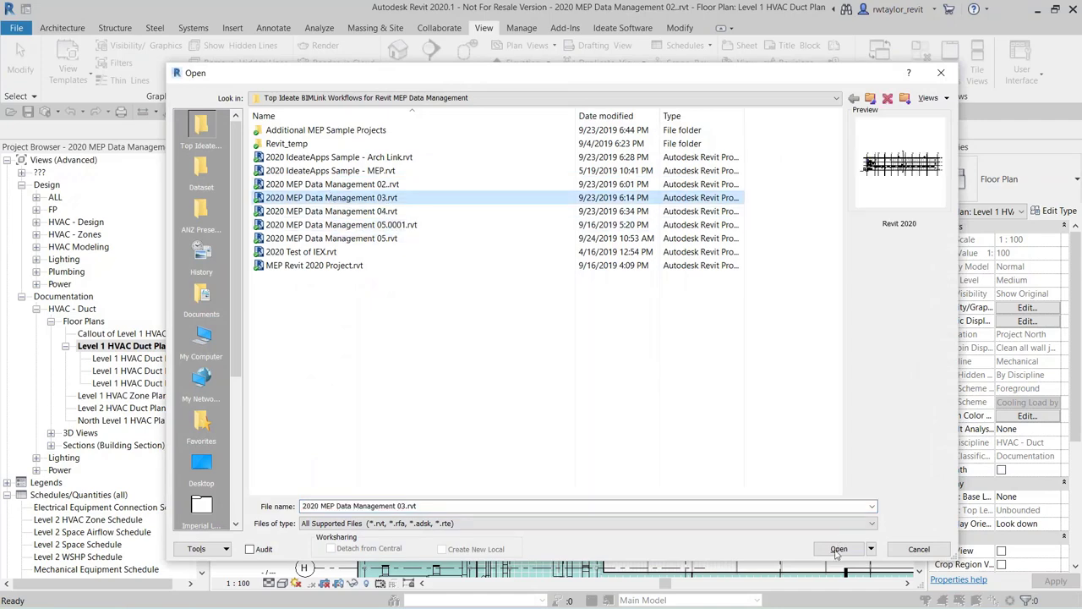
left_click(837, 549)
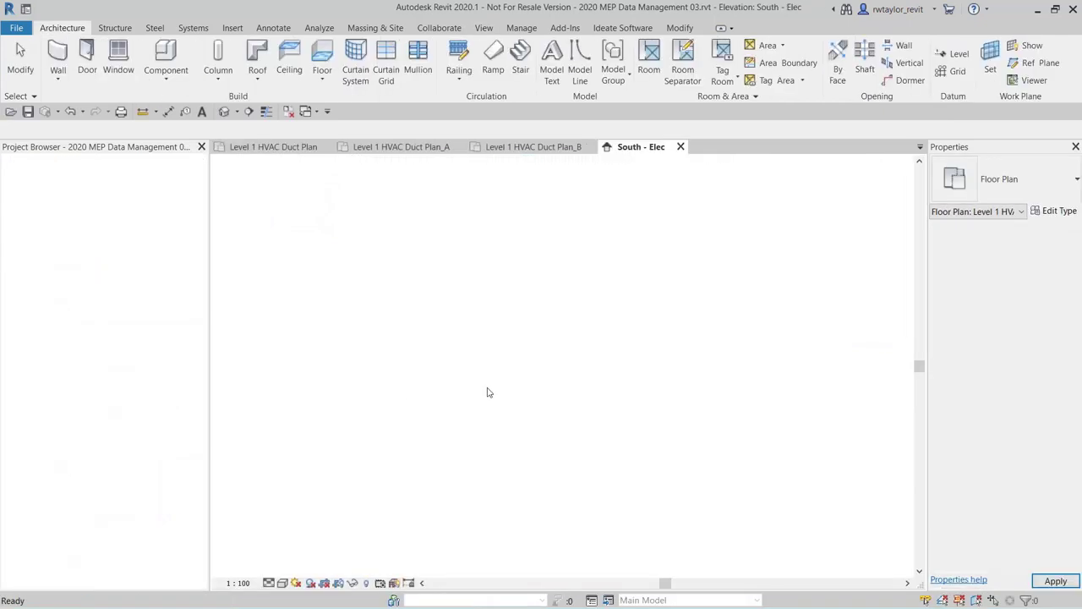
Select a Level 2 wall occupancy sensor in the South - Elec elevation to inspect its elevation from level
scroll(495, 373, "up", 5)
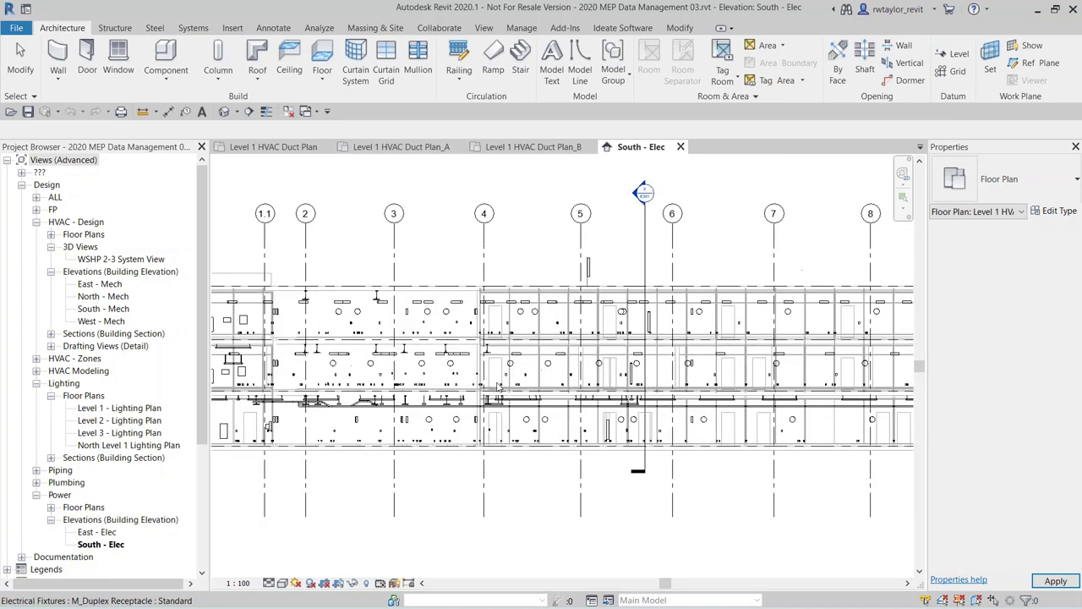
scroll(498, 381, "up", 4)
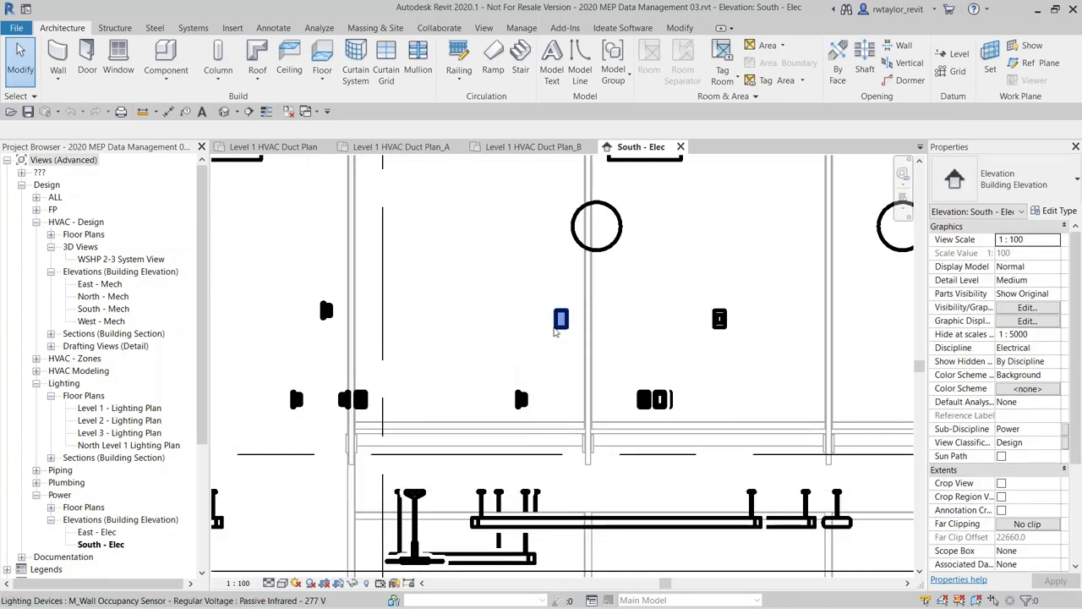
left_click(560, 320)
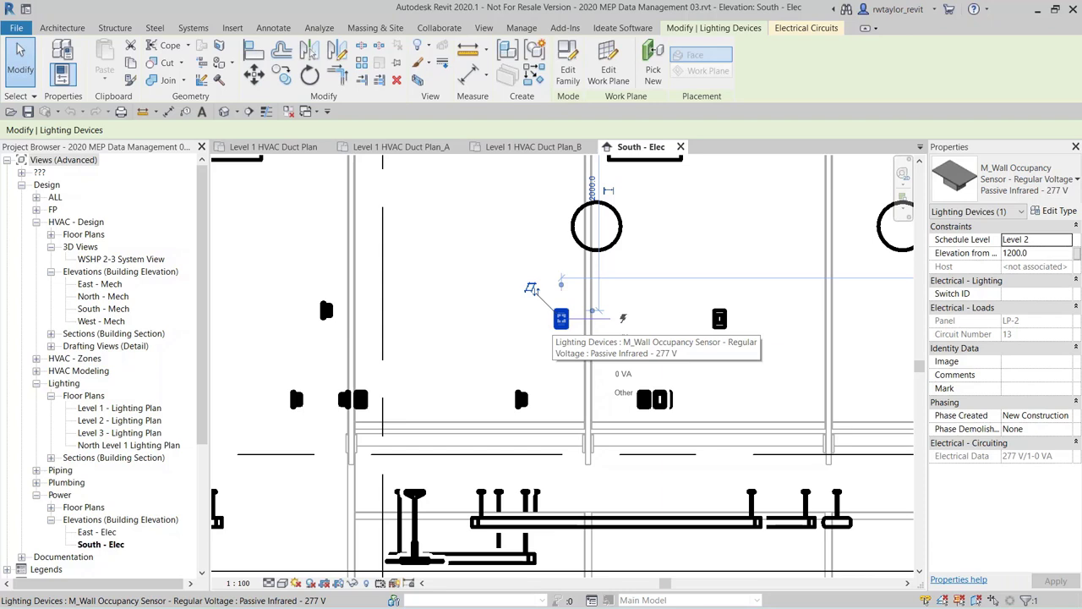
Examine the Devices link in Ideate BIMLink, including its linked properties, included categories and element preview
left_click(622, 29)
left_click(18, 60)
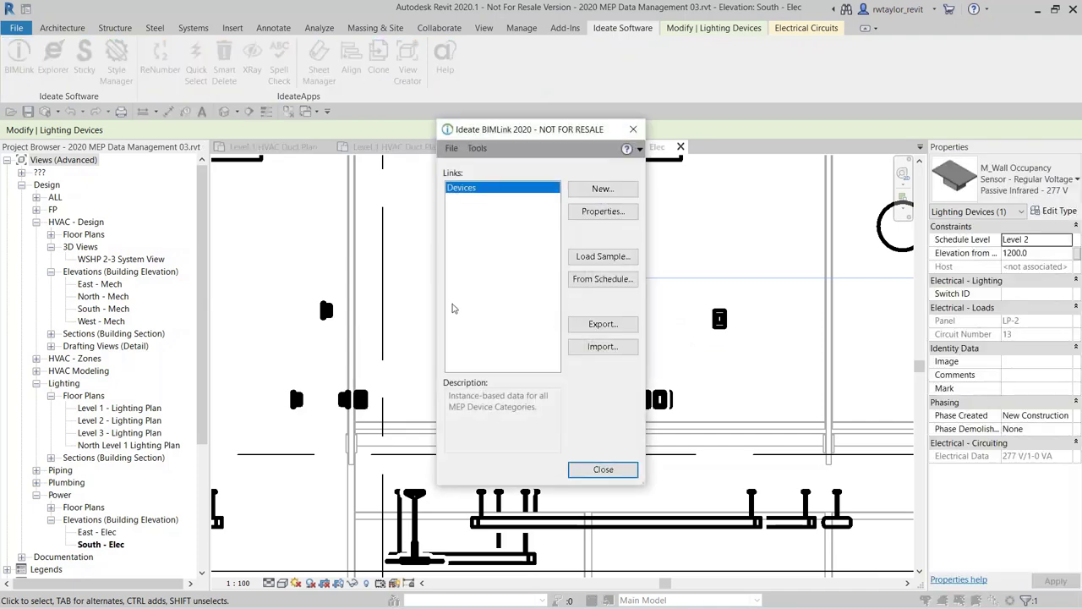
left_click(590, 215)
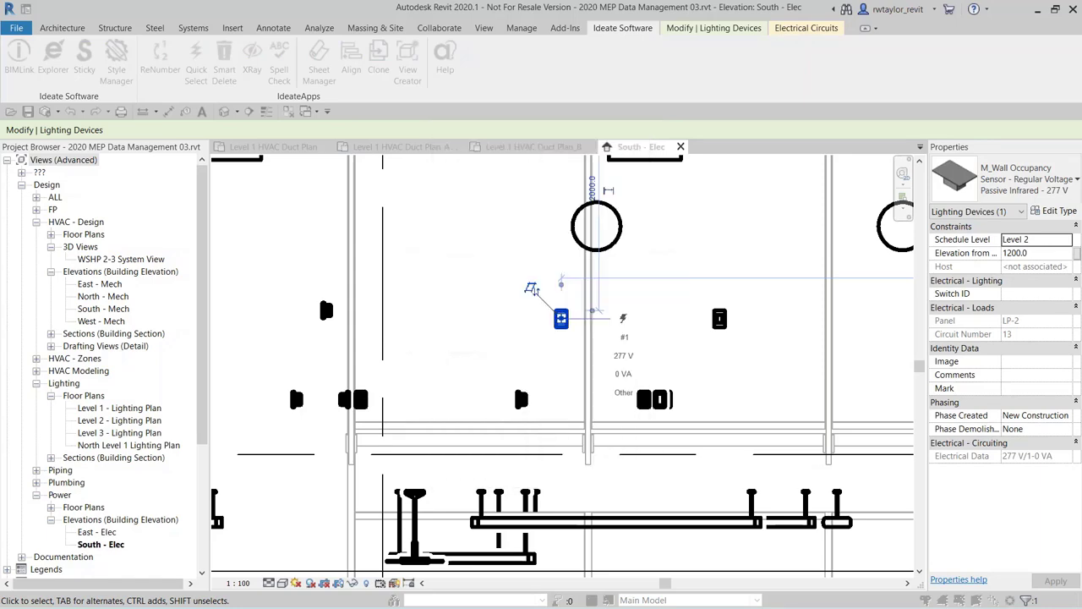
left_click_drag(539, 131, 412, 113)
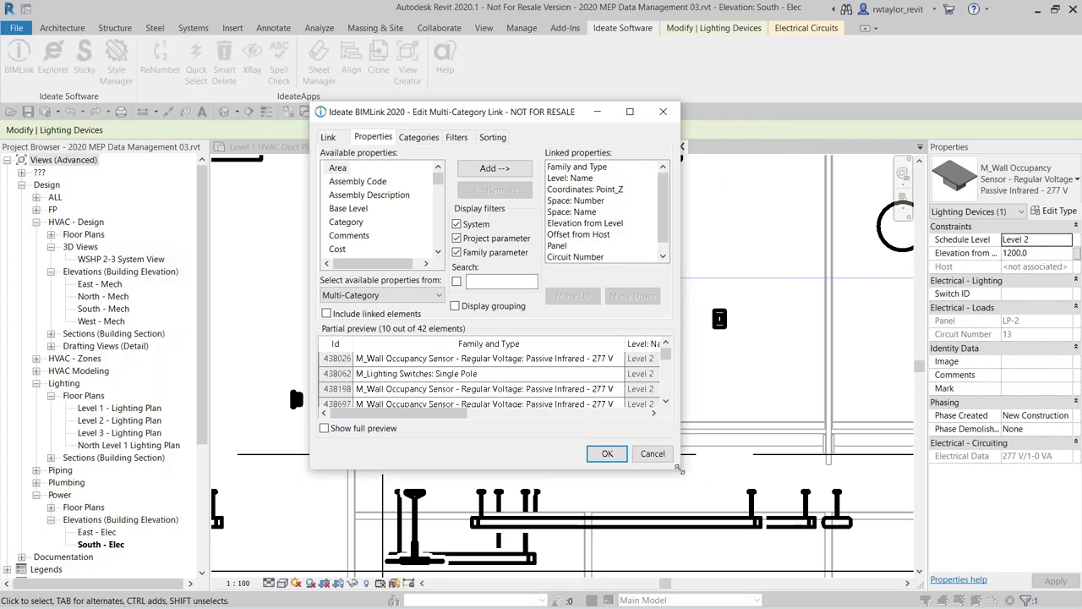
left_click_drag(679, 469, 847, 529)
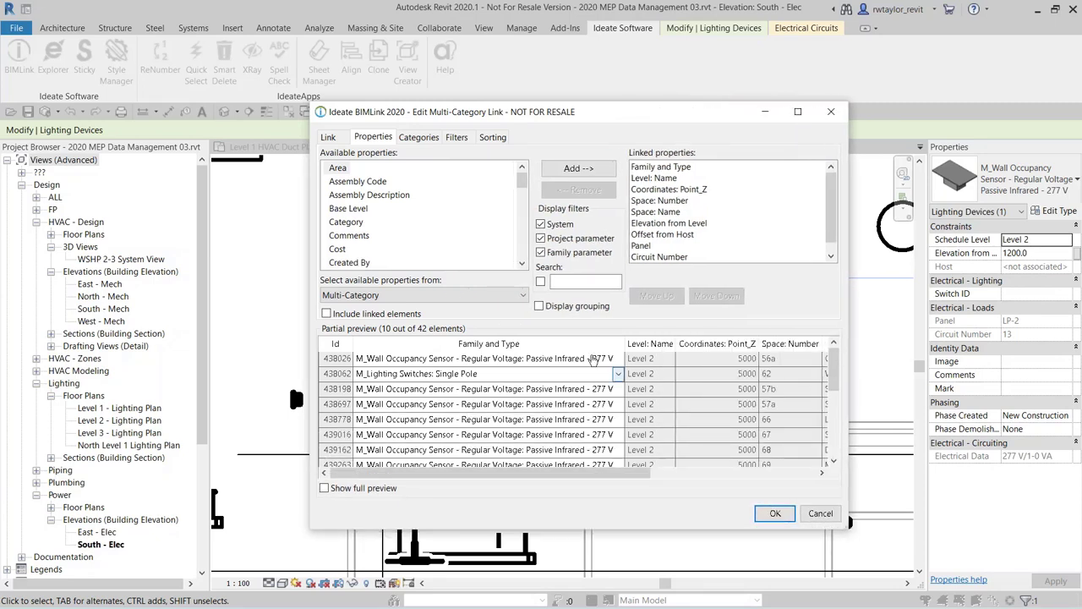
left_click(419, 137)
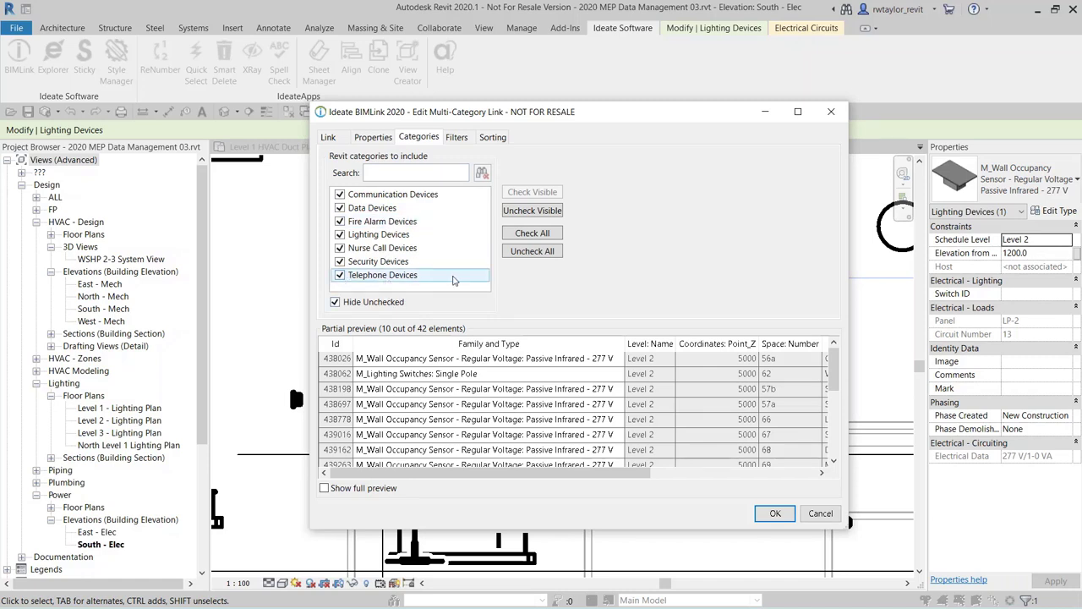
left_click(374, 137)
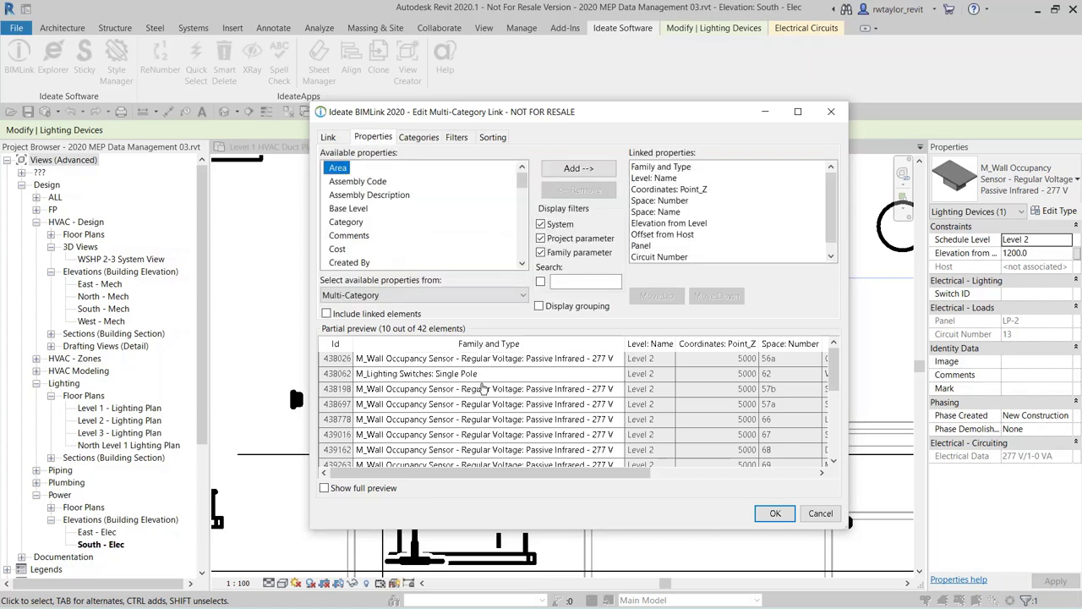
left_click_drag(457, 474, 642, 477)
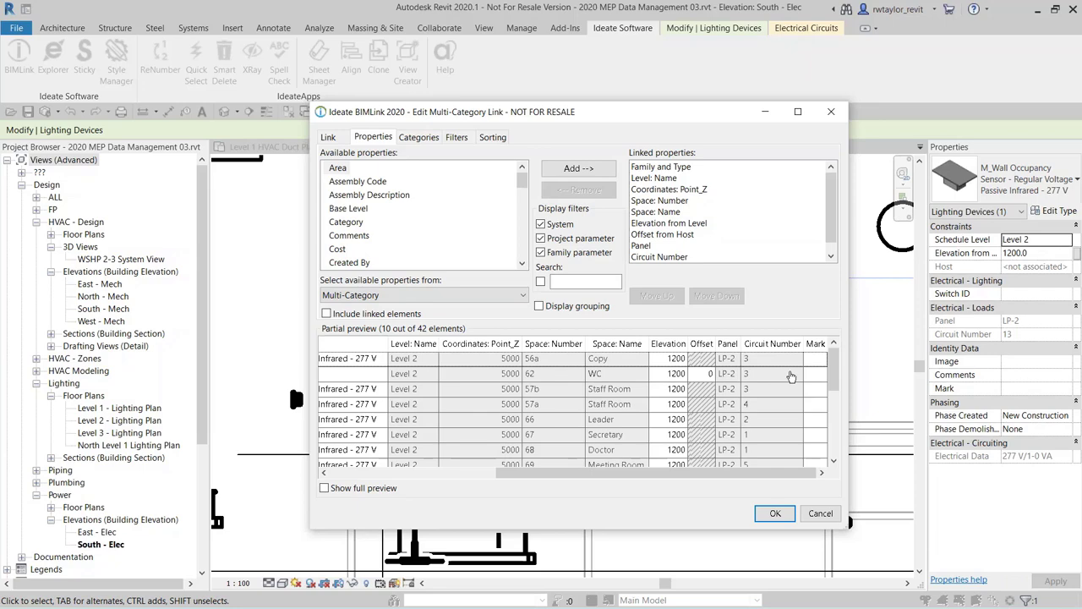
left_click(776, 516)
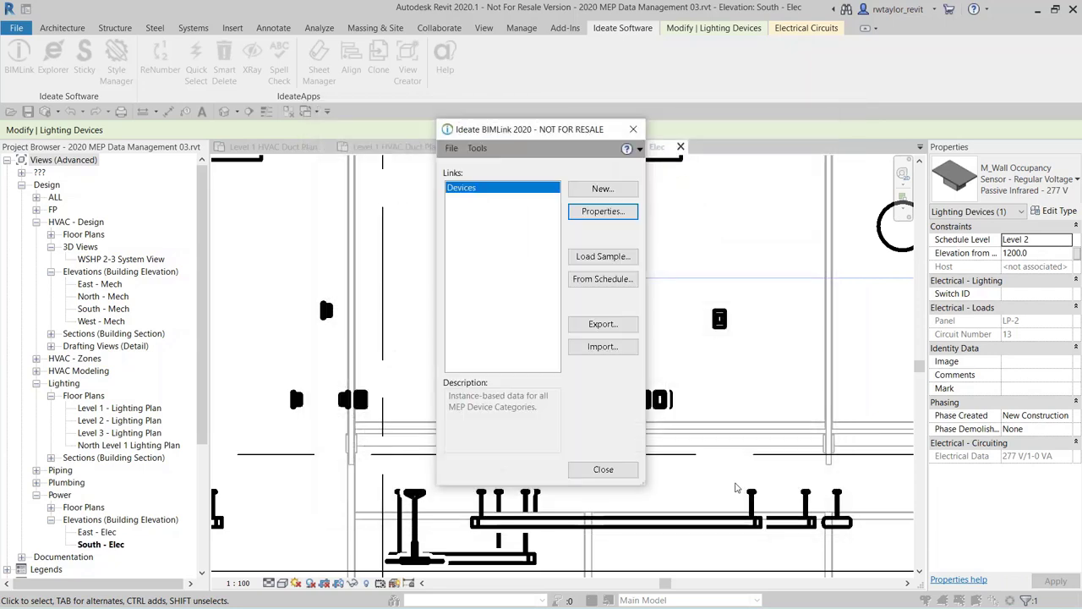
Export the Devices link to Devices.xlsx, replacing the existing file, and open the workbook in Excel
left_click(593, 323)
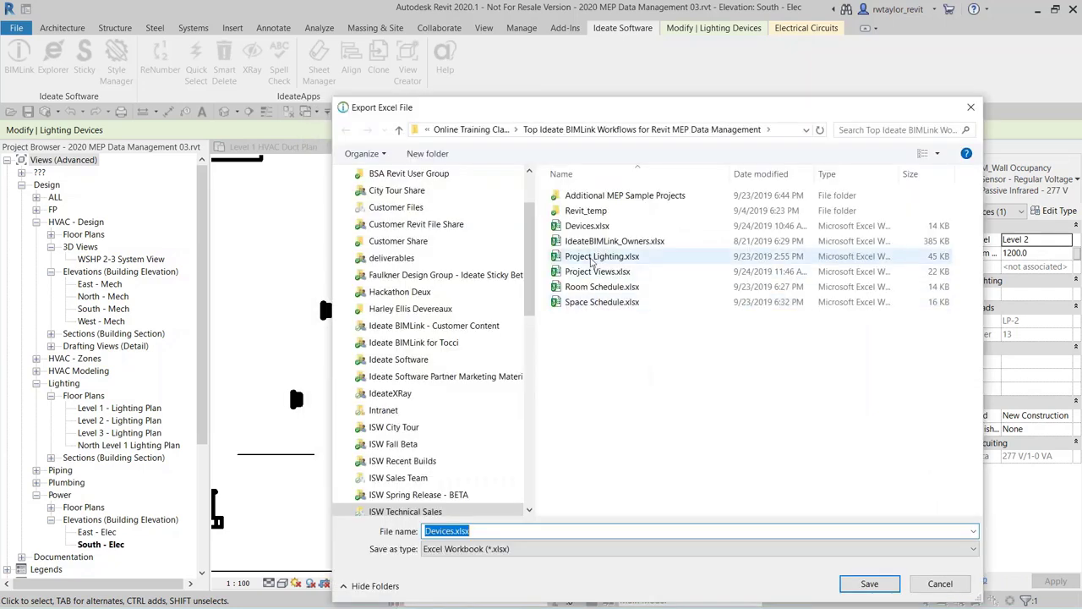
left_click(884, 584)
left_click(513, 299)
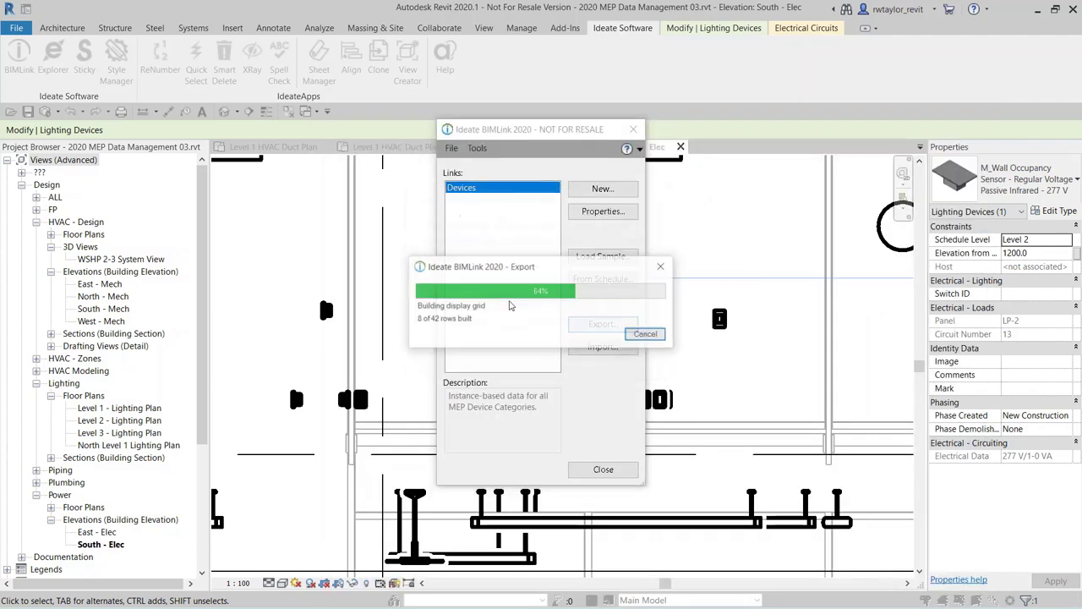
left_click(601, 334)
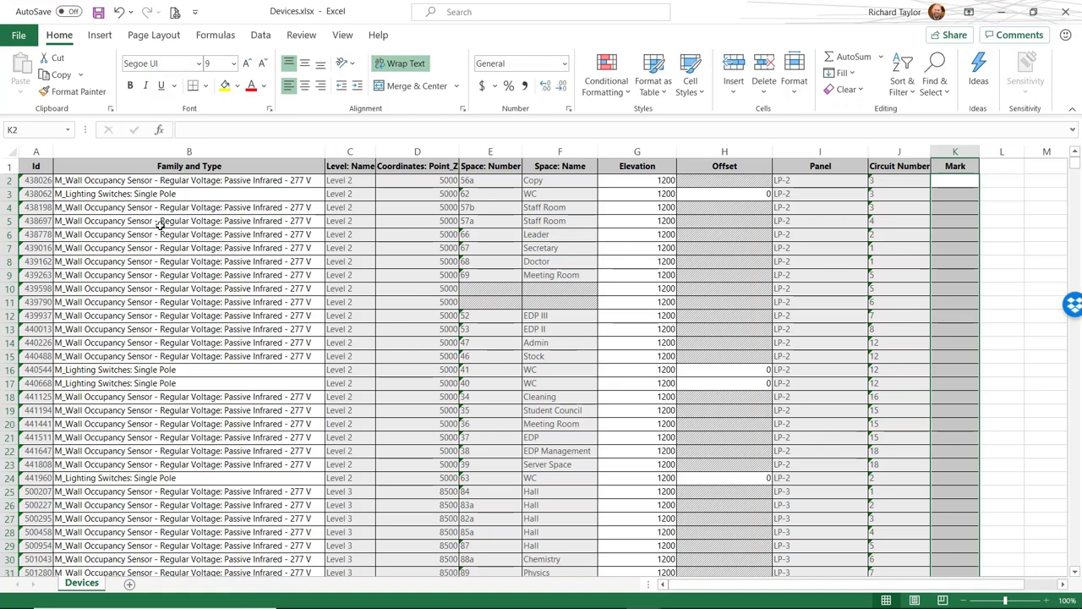
Set the Elevation of all devices in the Devices sheet to 1800
left_click(630, 181)
type("1800")
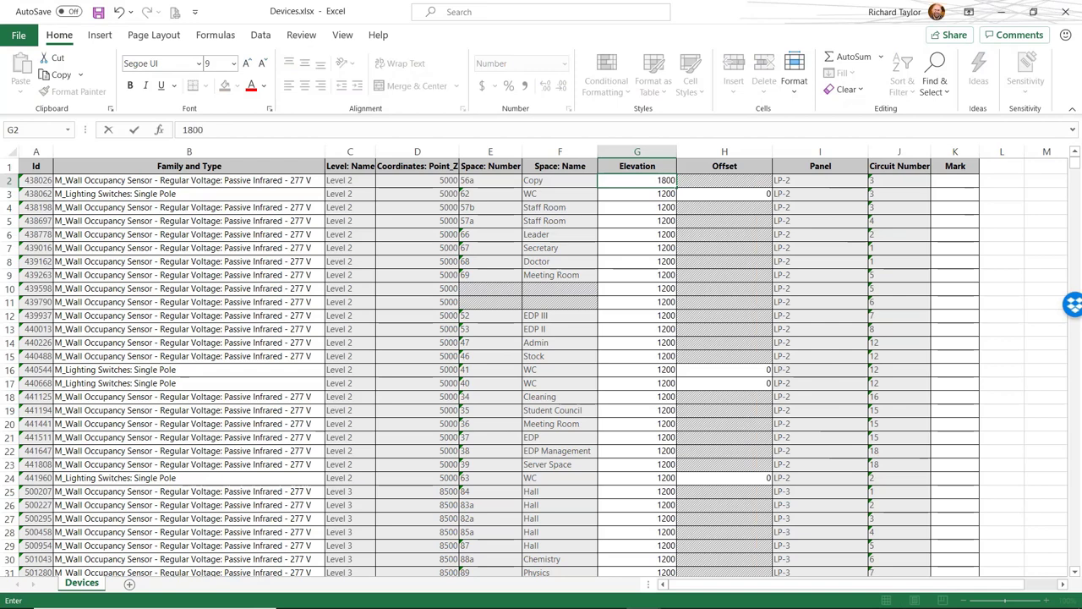
key("ctrl+Return")
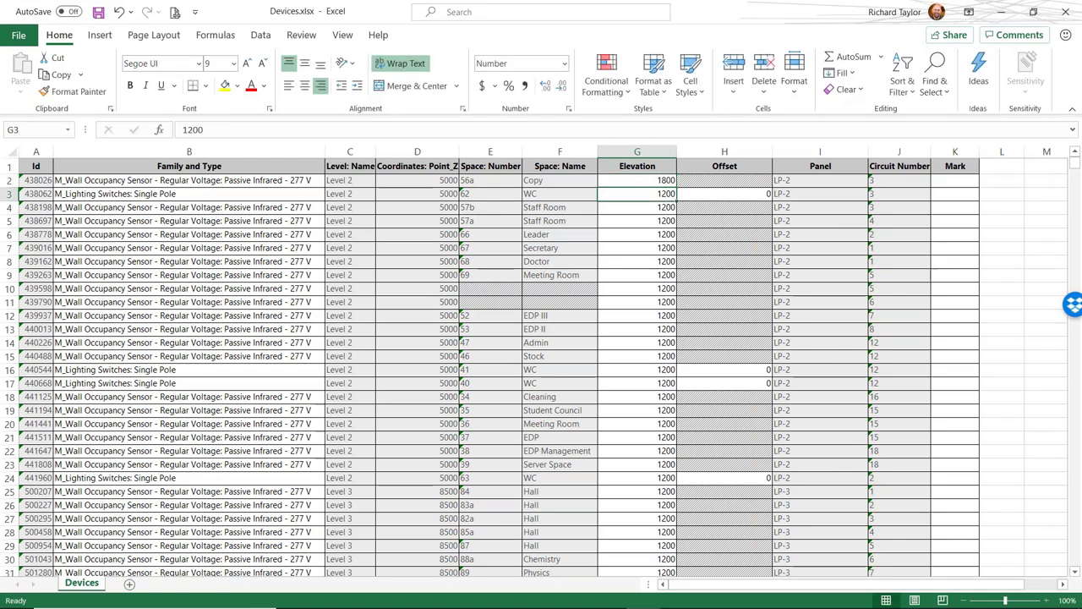
key("ctrl+c")
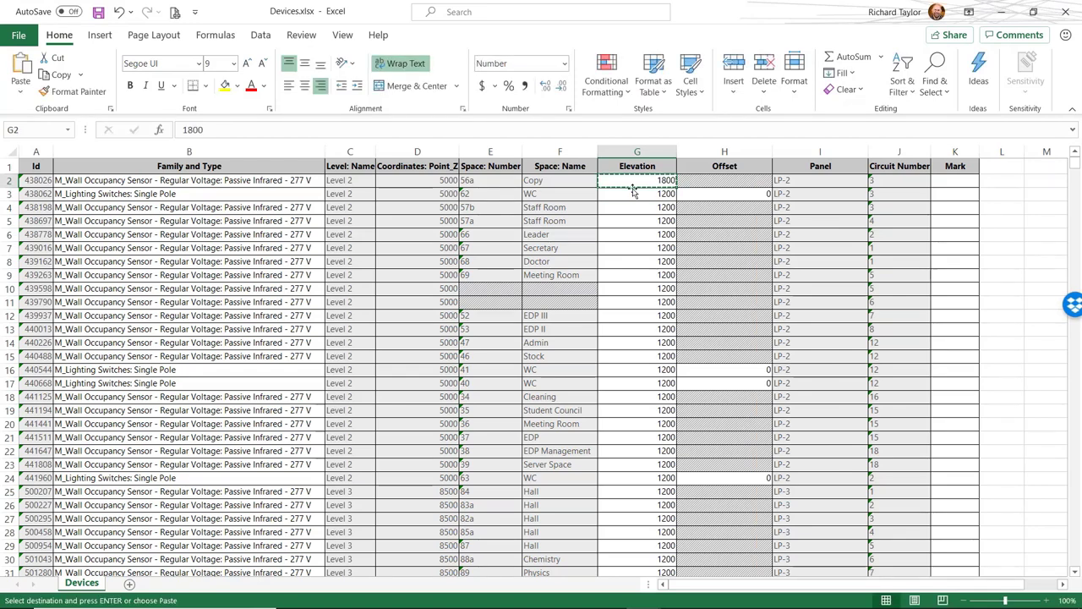
left_click_drag(634, 194, 640, 558)
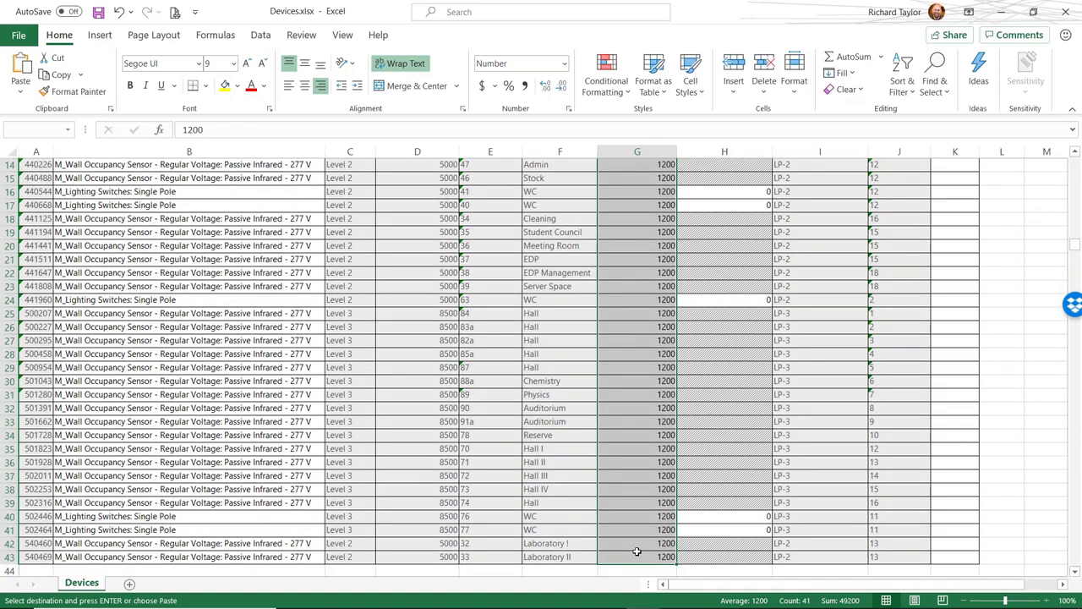
key("ctrl+v")
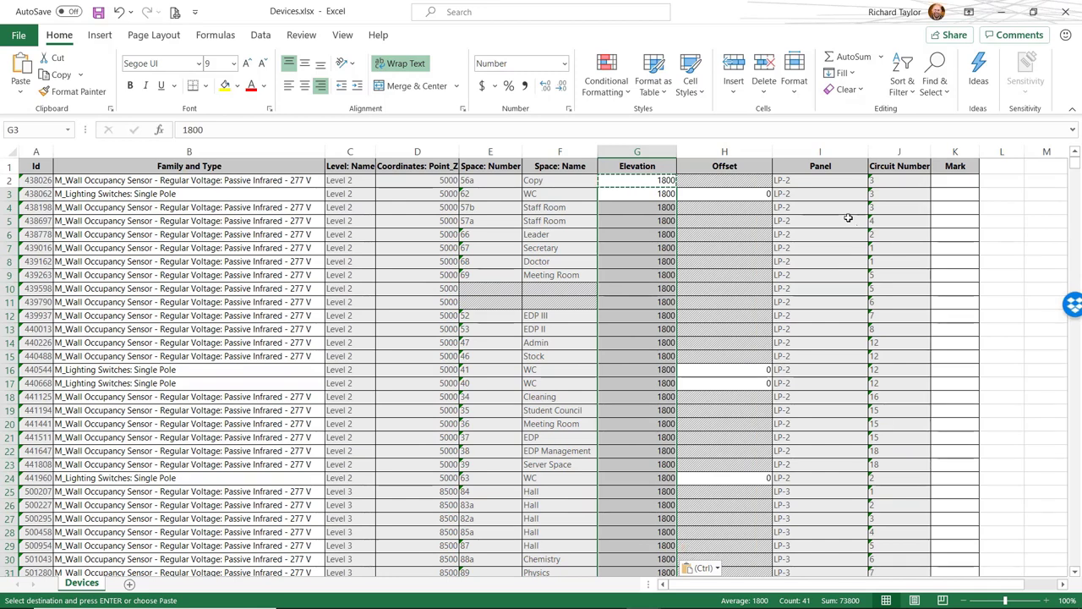
Number the Mark column sequentially for all devices, starting with 100 and 101
left_click(953, 182)
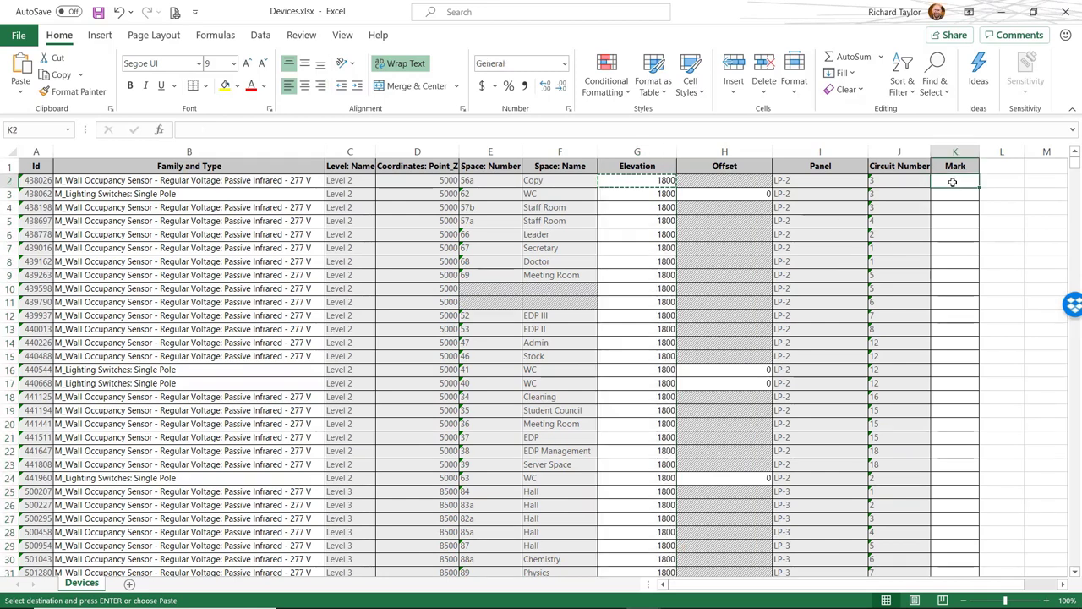
type("100")
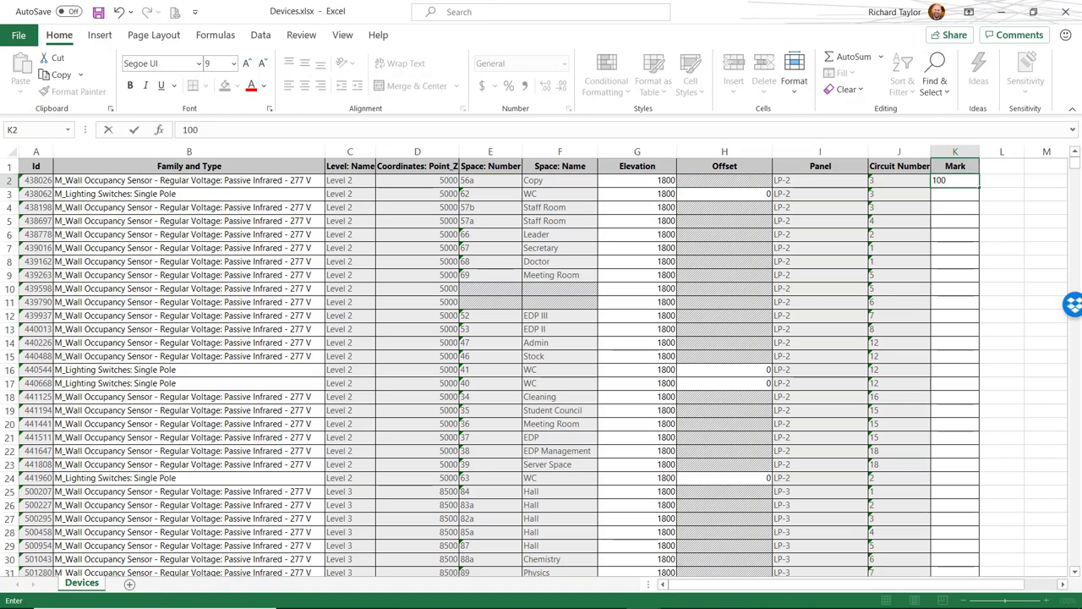
key("Return")
type("101")
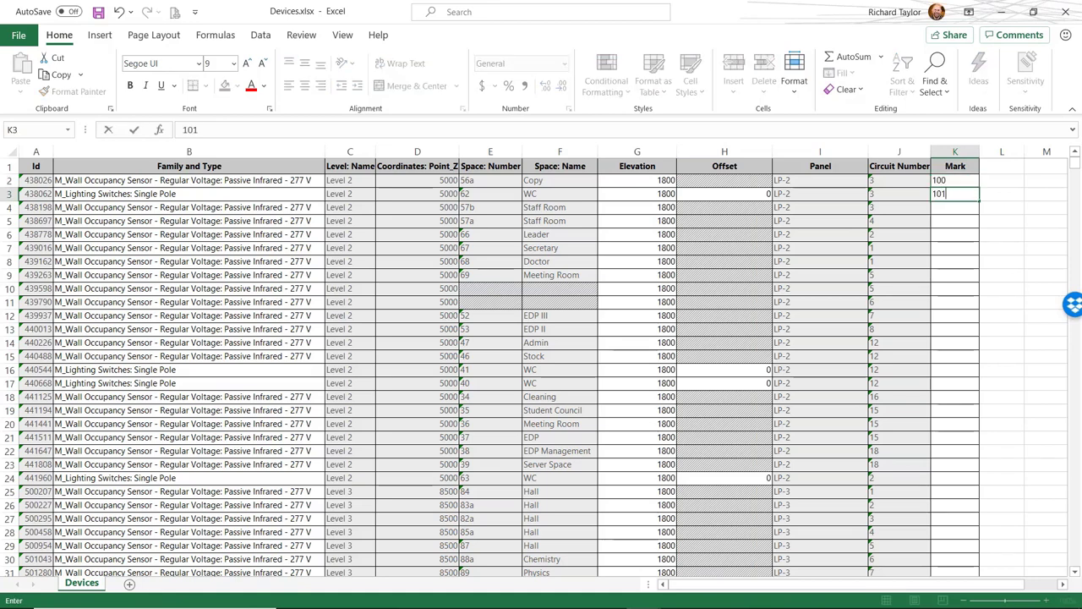
key("Return")
left_click_drag(947, 180, 981, 548)
scroll(1077, 260, "up", 5)
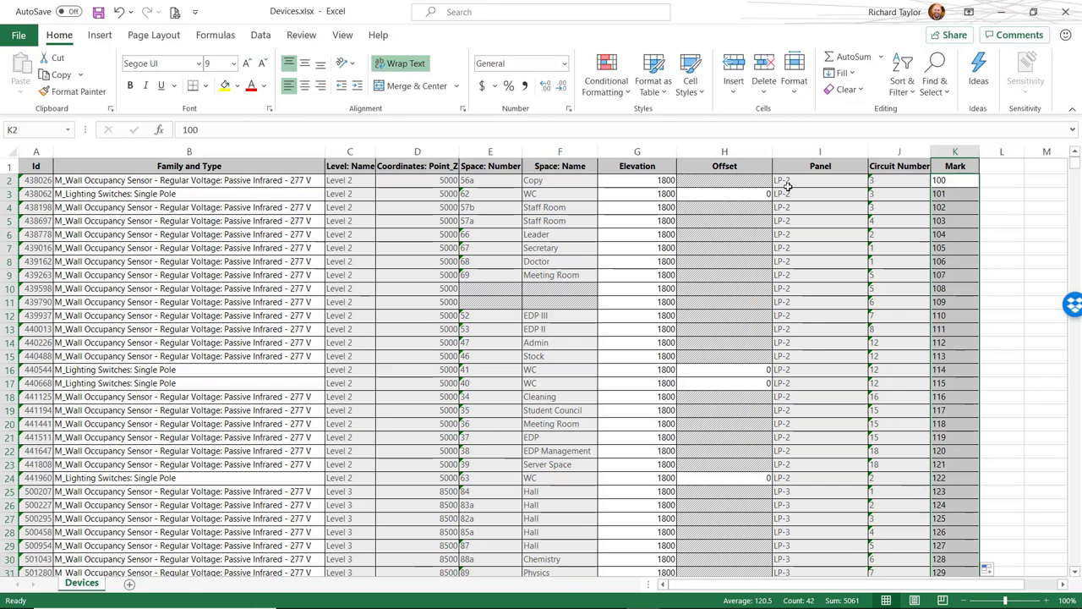
Enter the formula =I2&"-"&K2 in cell L2 to join the panel name and mark with a hyphen
left_click(1006, 185)
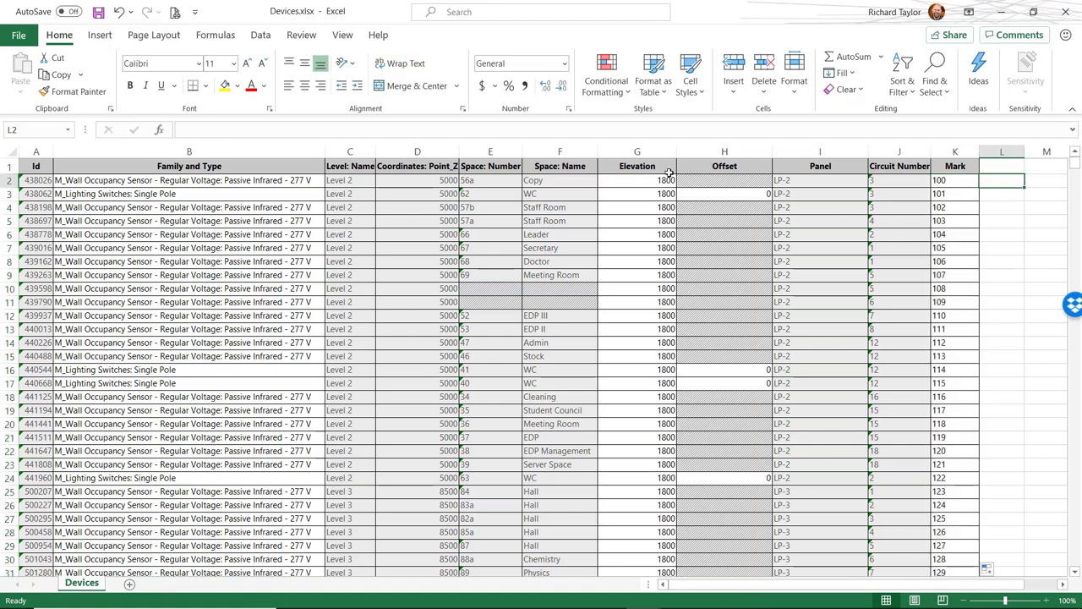
left_click(192, 127)
type("=")
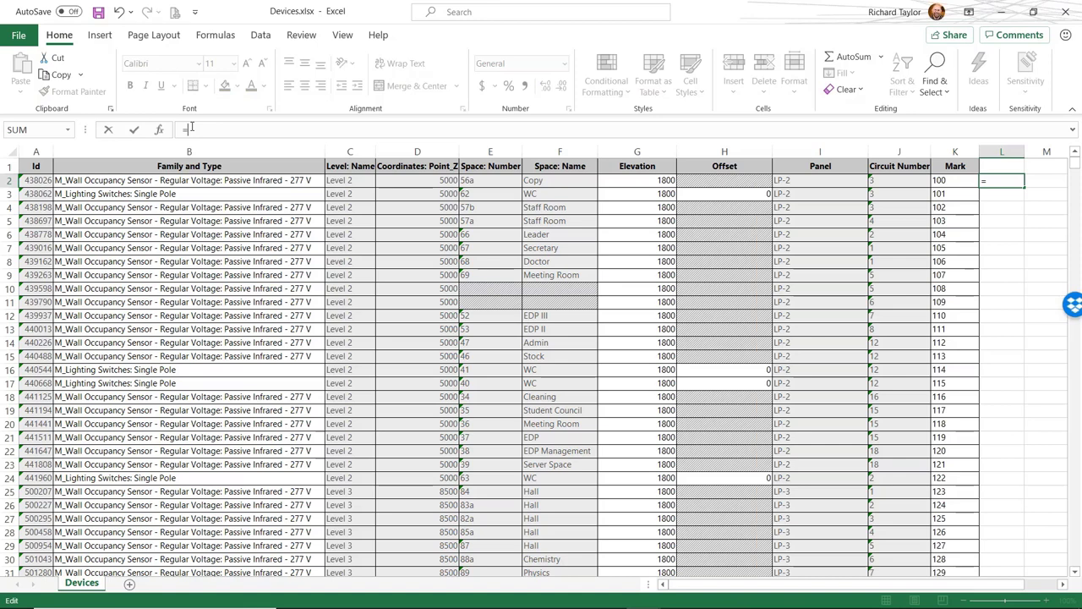
type("i2")
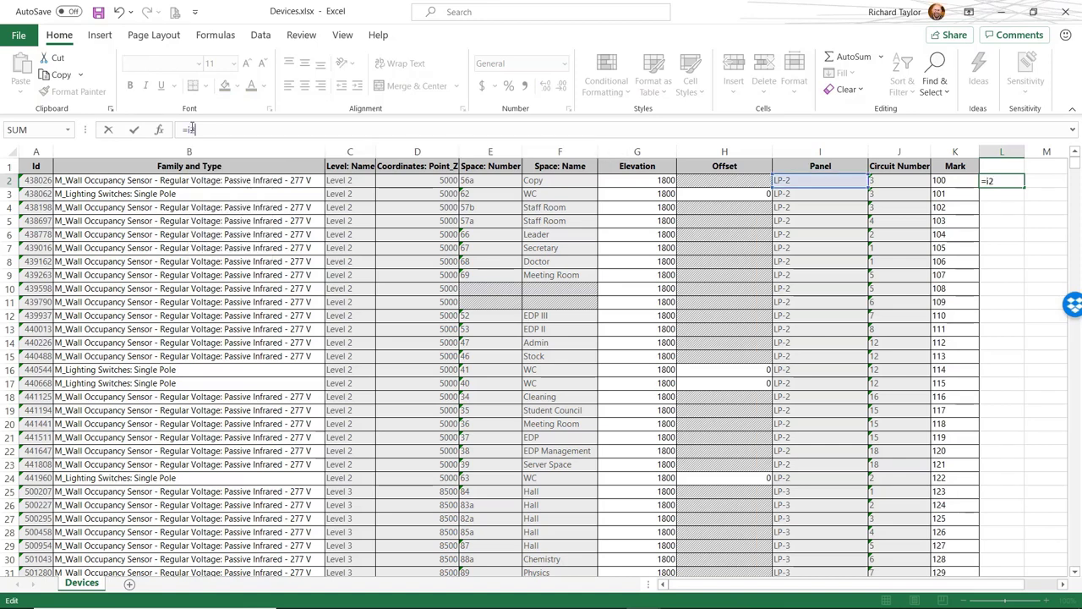
type("7")
key("BackSpace")
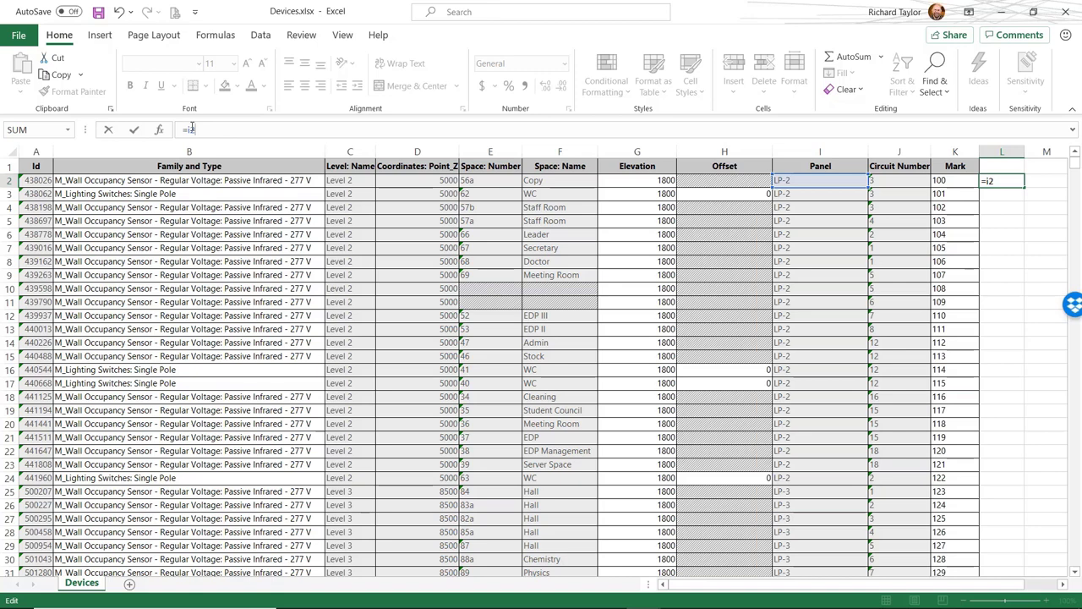
type("&\"-")
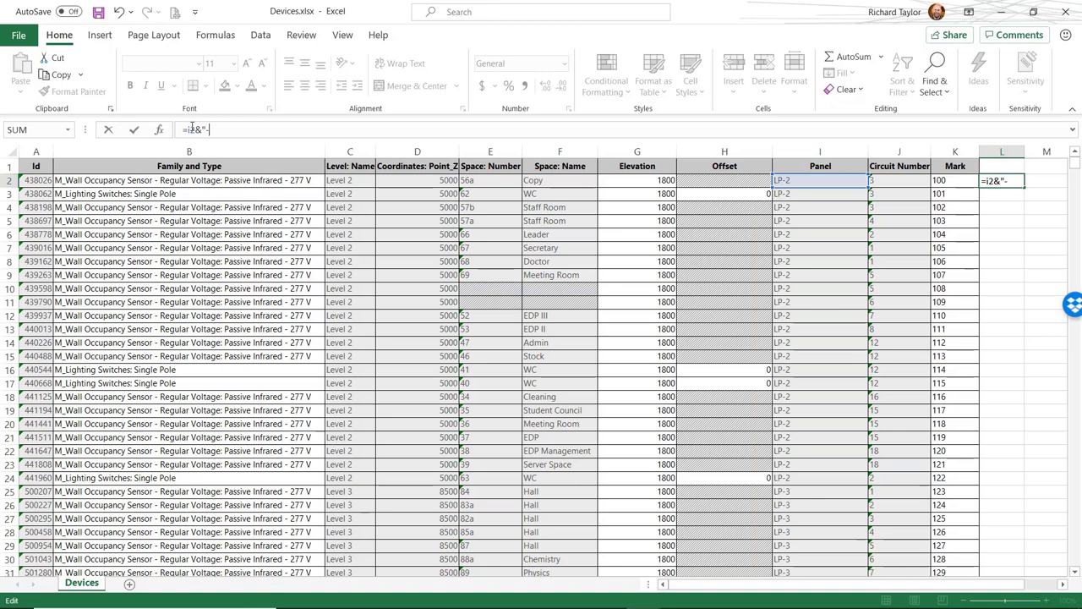
type("\"&k2")
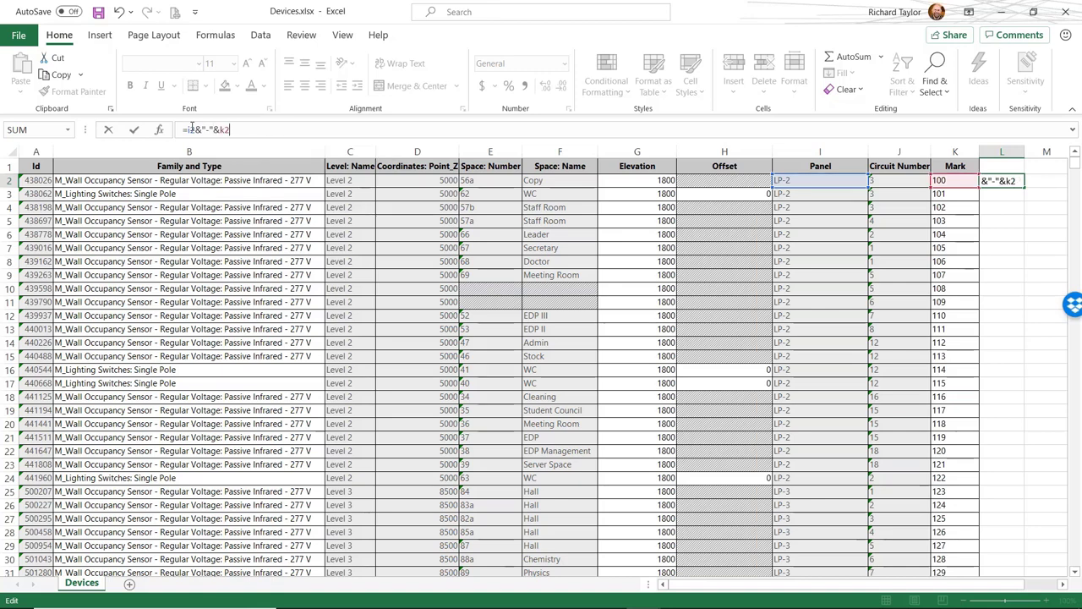
key("Return")
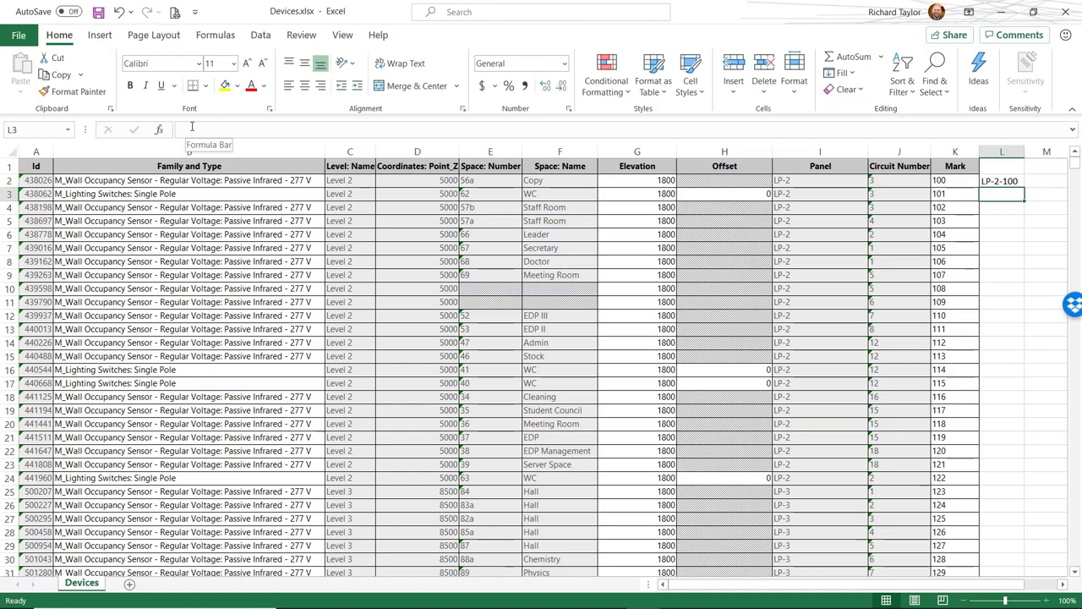
left_click(989, 181)
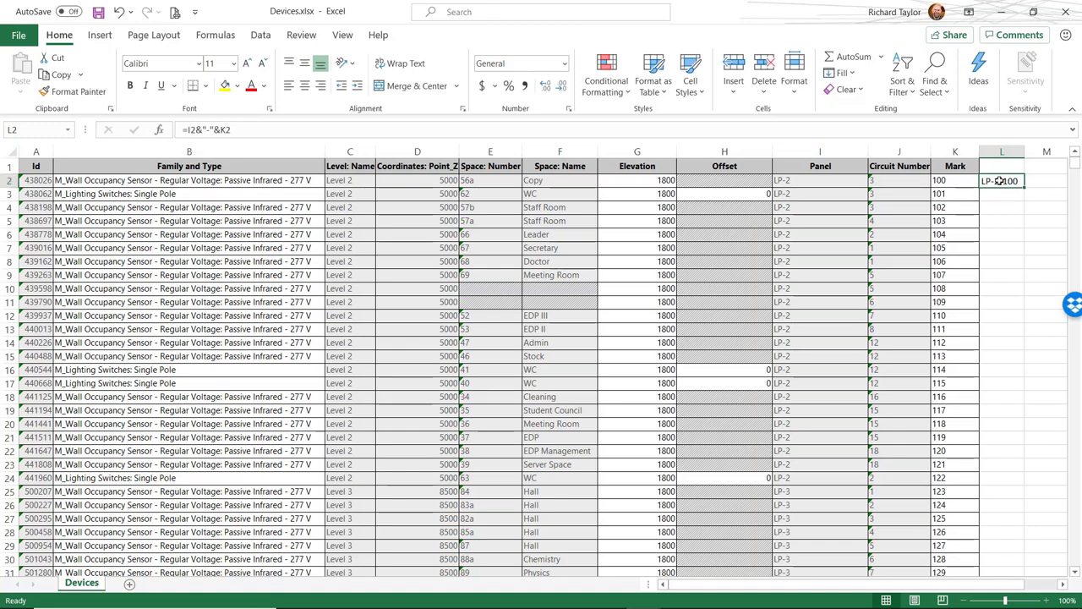
Fill the formula in L2 down column L through row 43 for every device
left_click_drag(1022, 188, 682, 550)
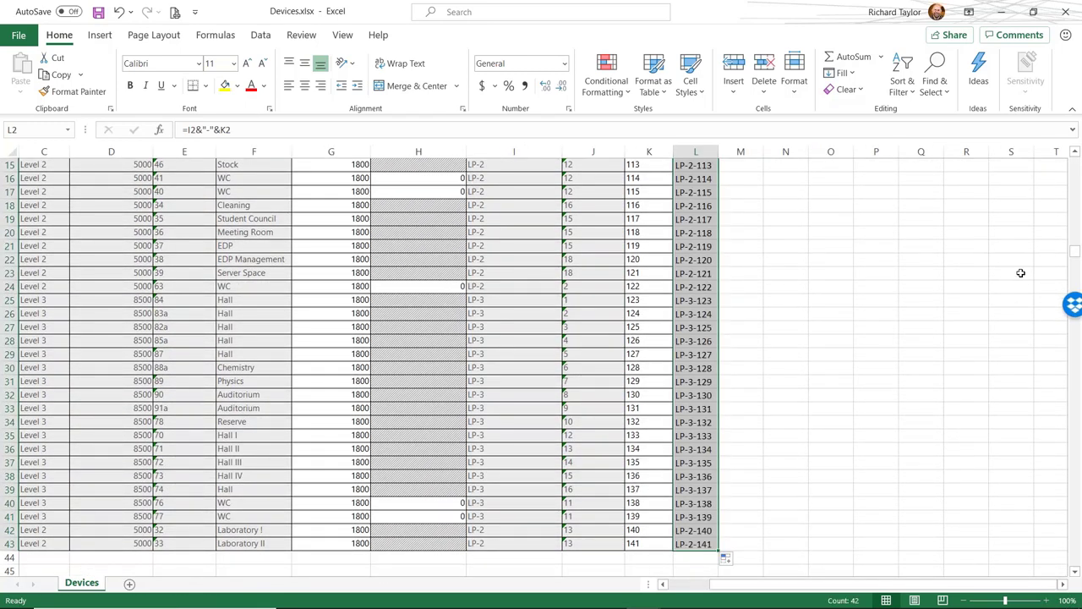
left_click_drag(1074, 253, 1074, 237)
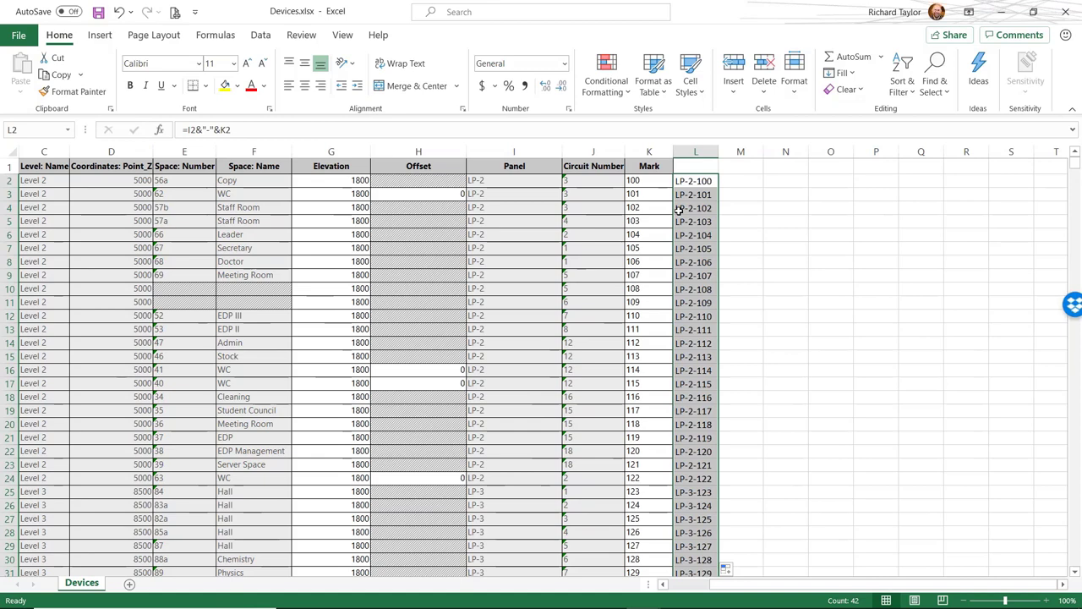
Copy the joined marks from column L into the Mark column as values only, starting at K2, and save the workbook
right_click(682, 211)
left_click(716, 244)
left_click(642, 181)
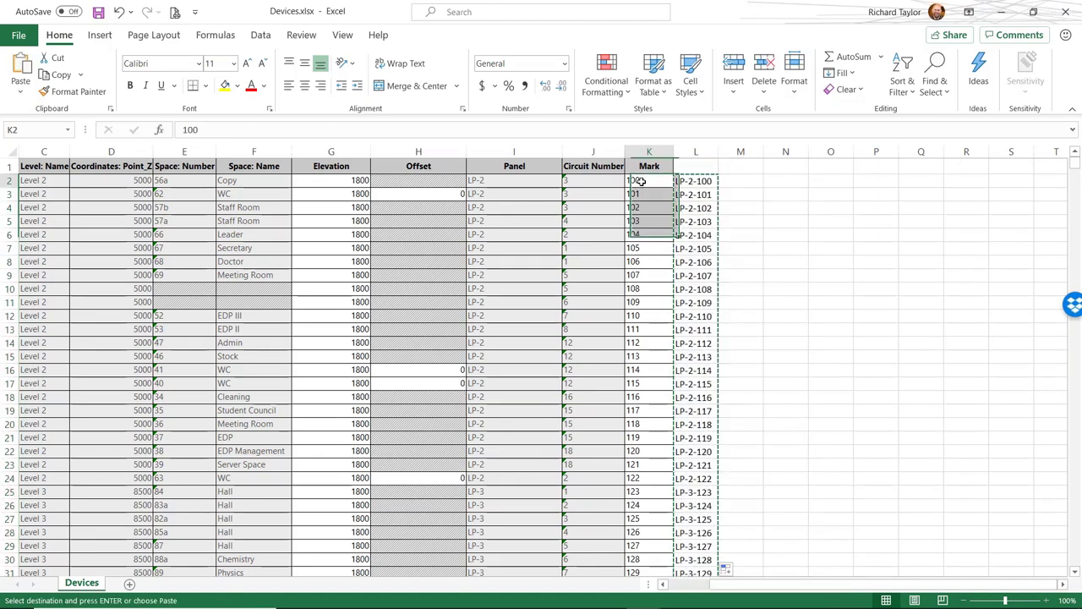
right_click(642, 181)
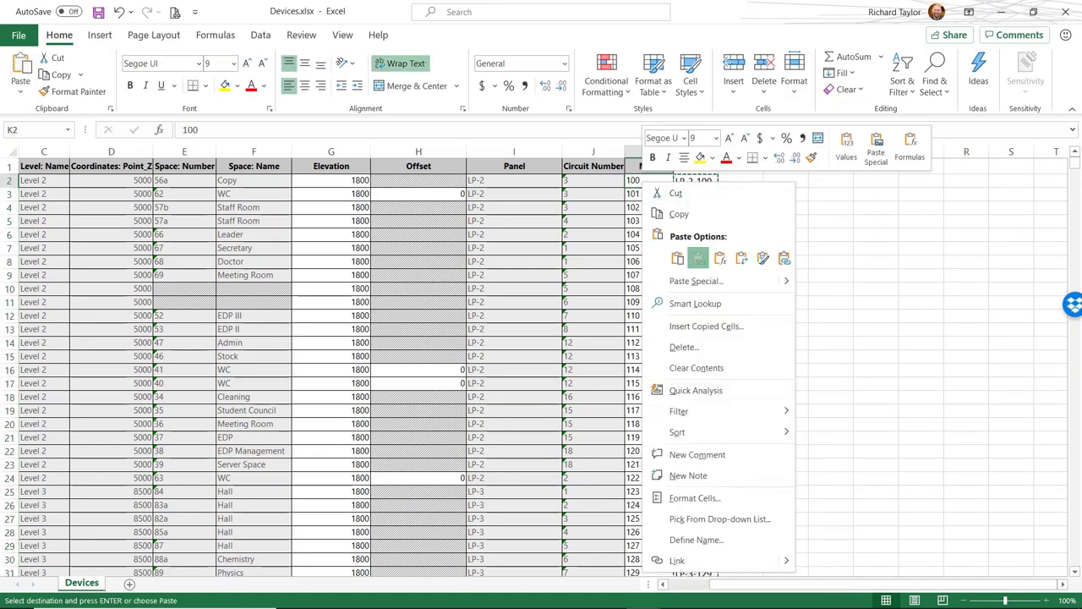
left_click(692, 255)
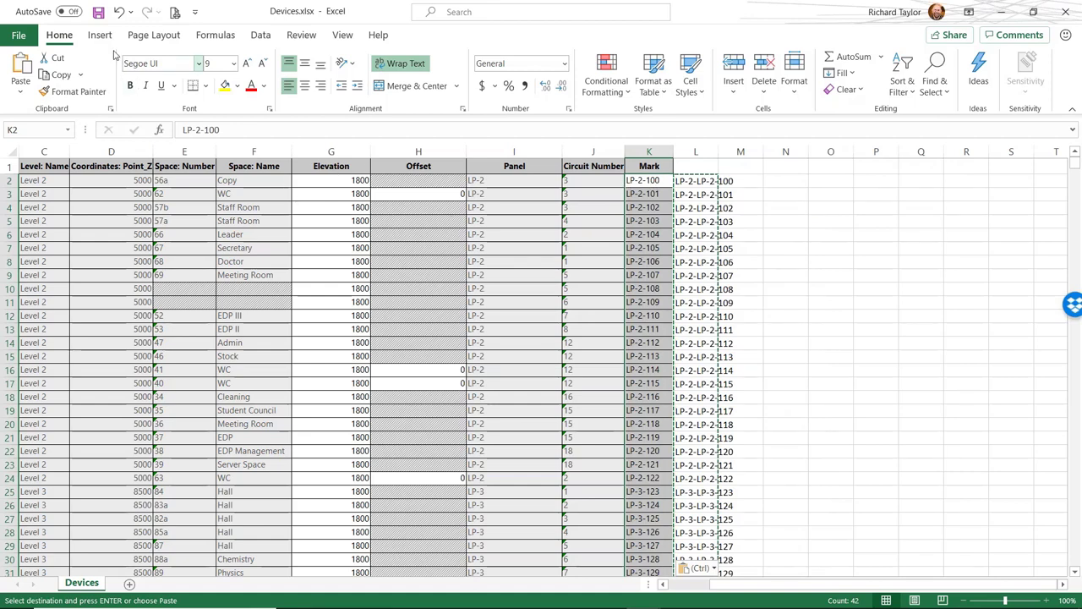
left_click(98, 13)
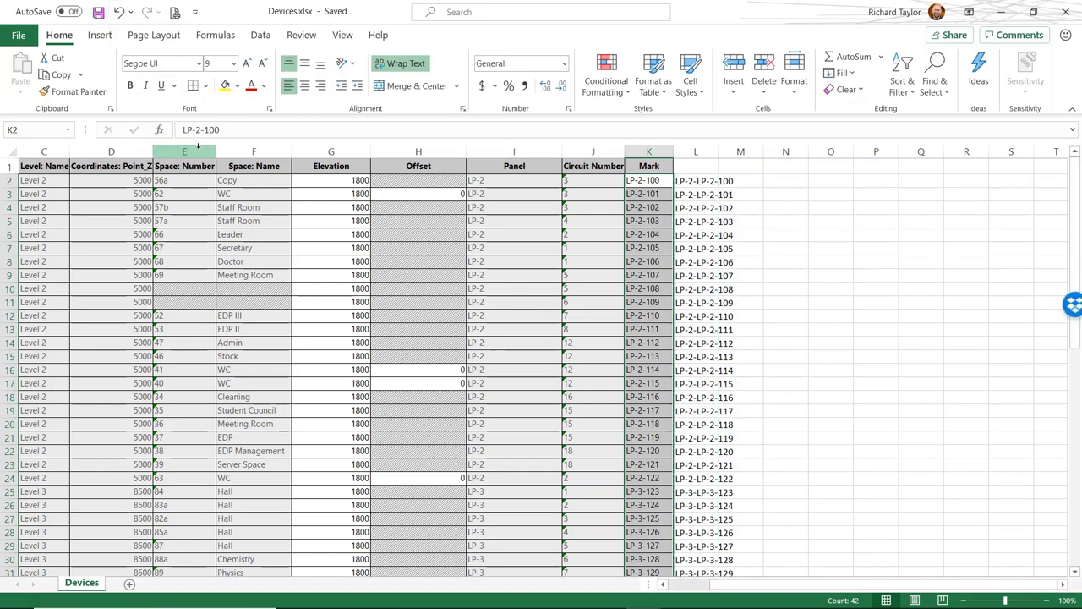
Switch to Revit, import Devices.xlsx through the Devices link, and check the properties of another lighting device in the elevation
key("alt+Tab")
key("alt+Tab")
key("alt+Tab")
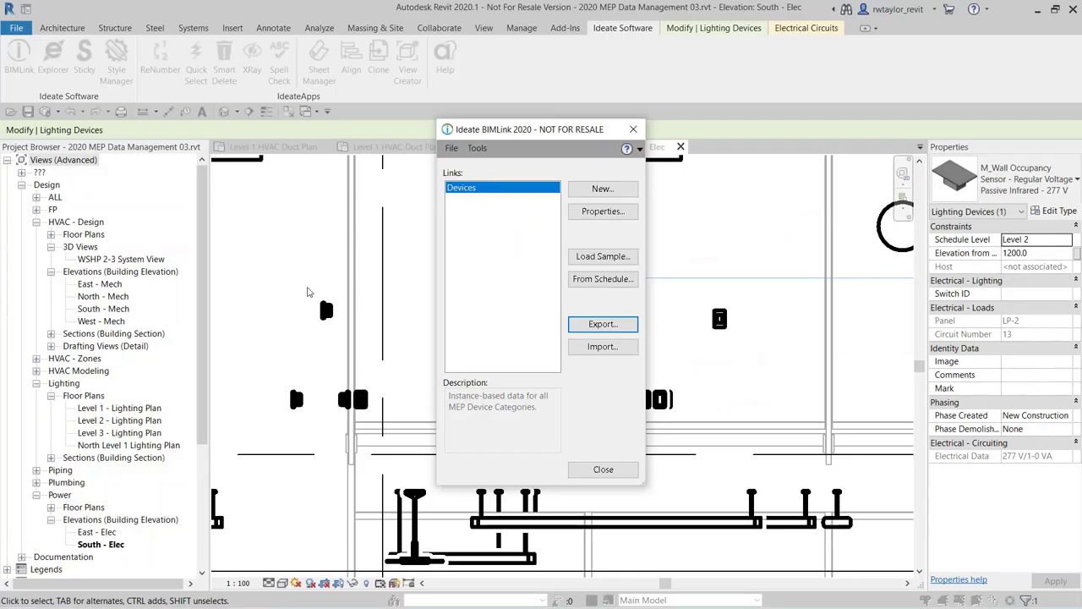
left_click(600, 347)
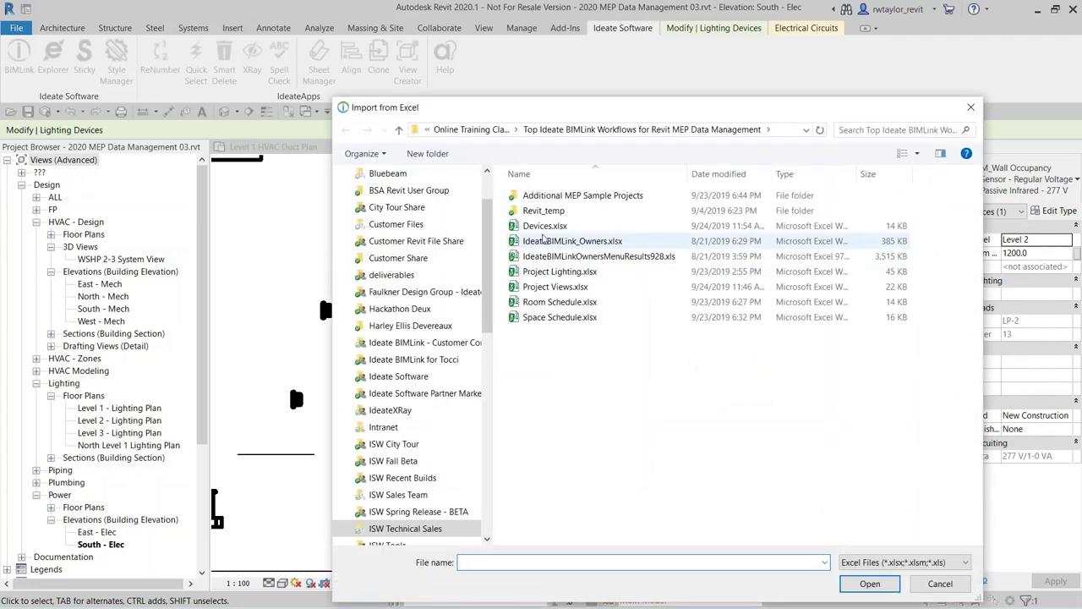
left_click(544, 226)
left_click(871, 583)
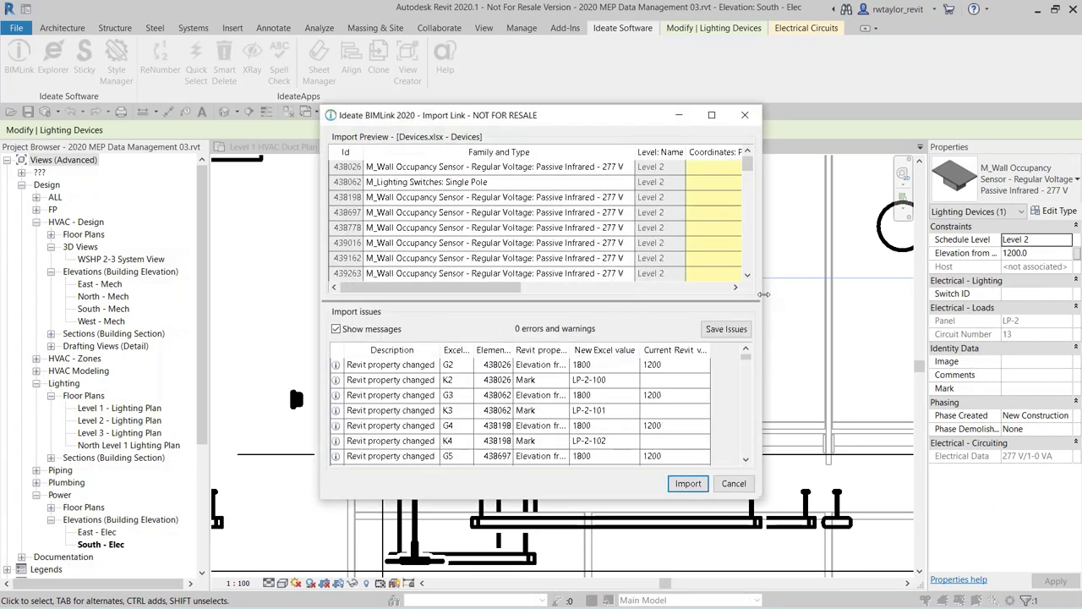
left_click_drag(764, 293, 846, 293)
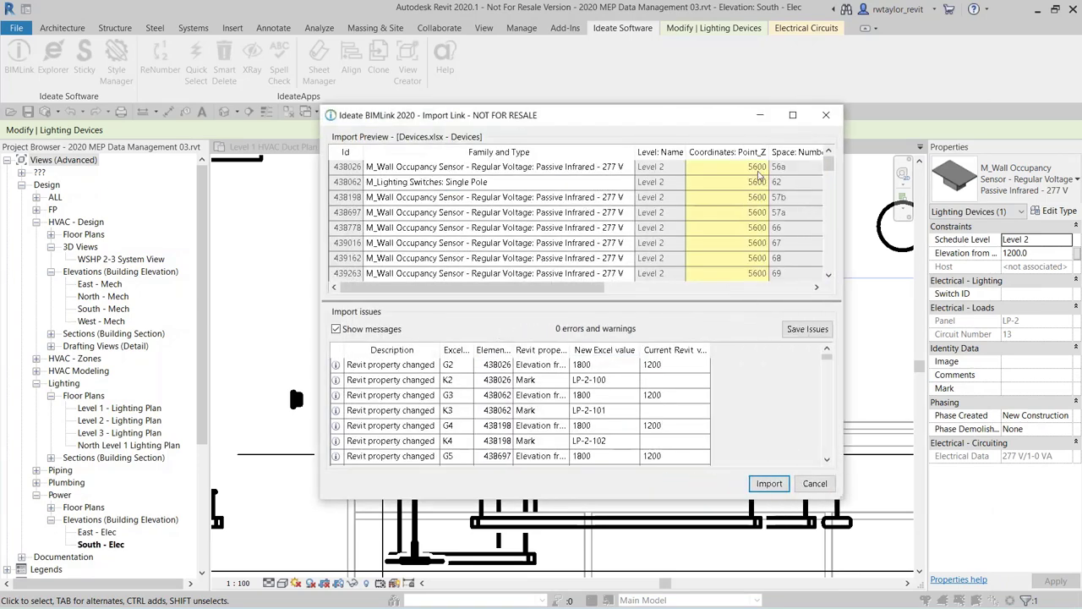
left_click_drag(510, 287, 640, 290)
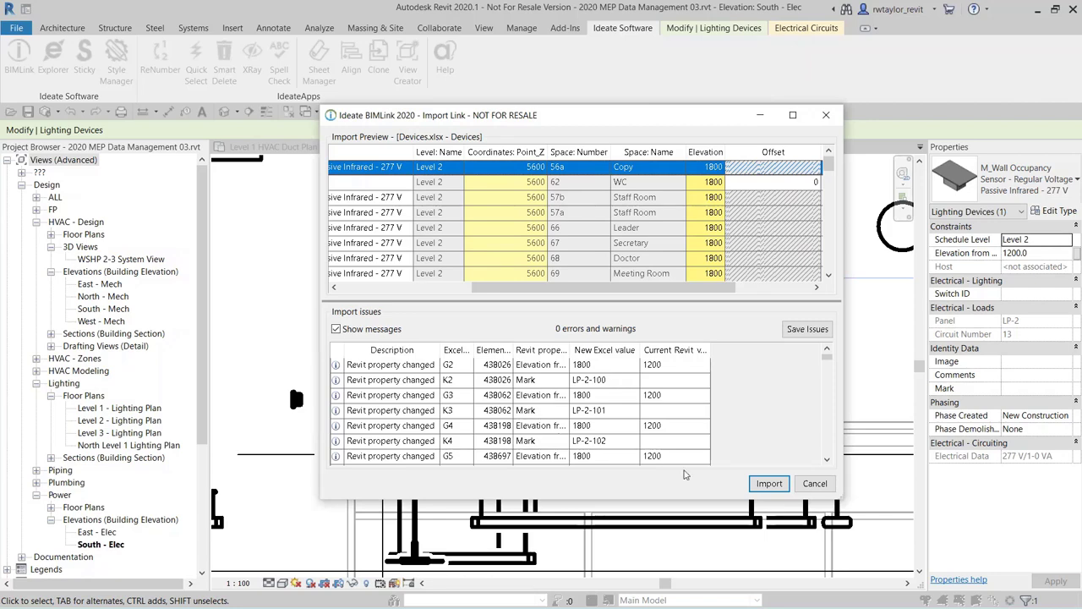
left_click(766, 484)
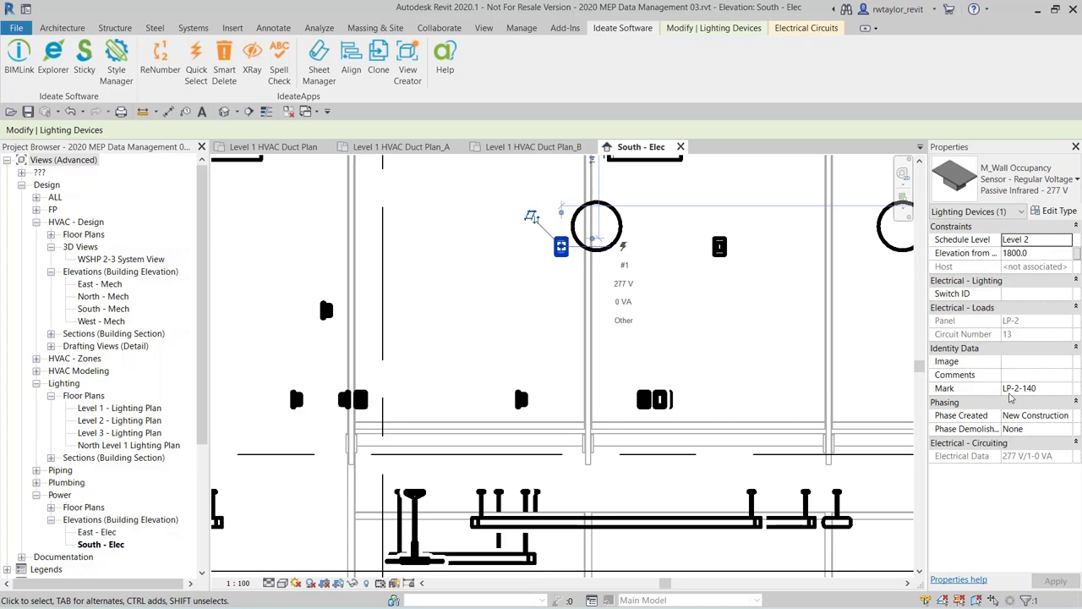
left_click(799, 275)
key("ctrl+Left")
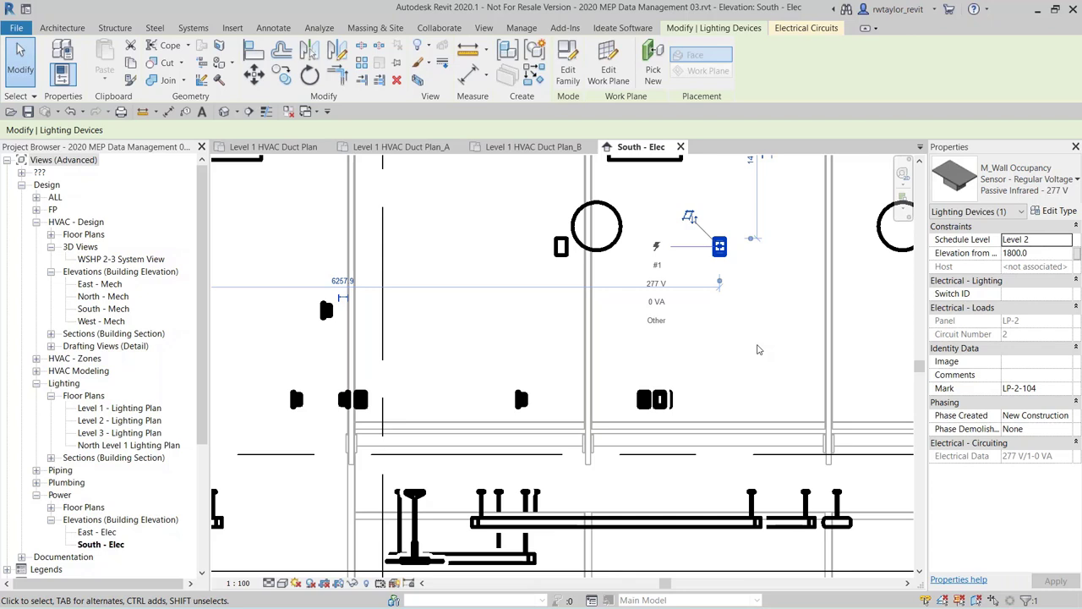
Switch back to Excel and close the Devices workbook
key("alt+Tab")
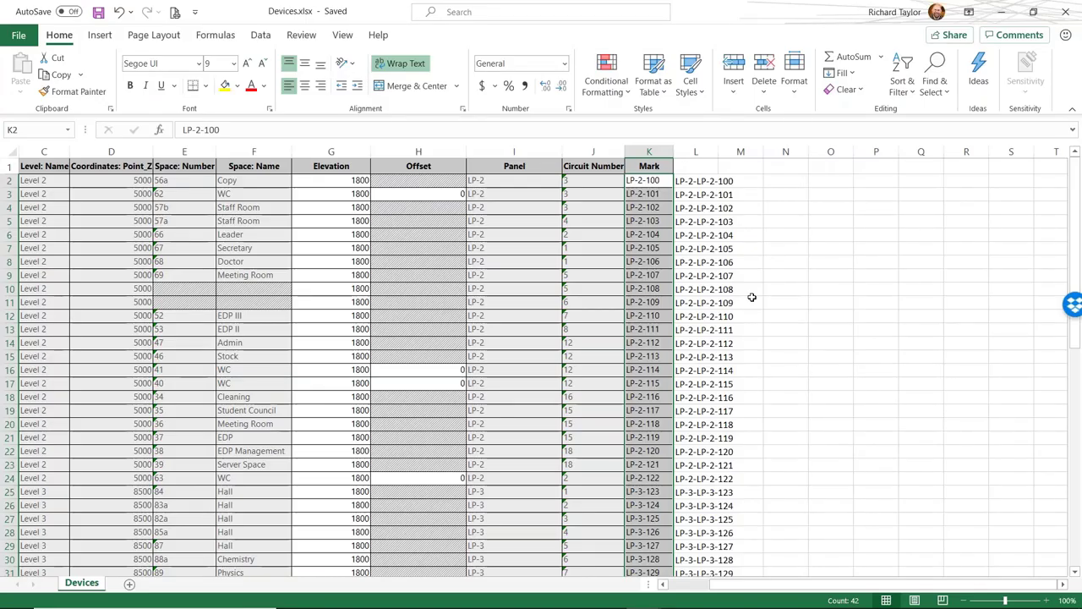
left_click(1065, 11)
left_click(1064, 12)
key("alt+Tab")
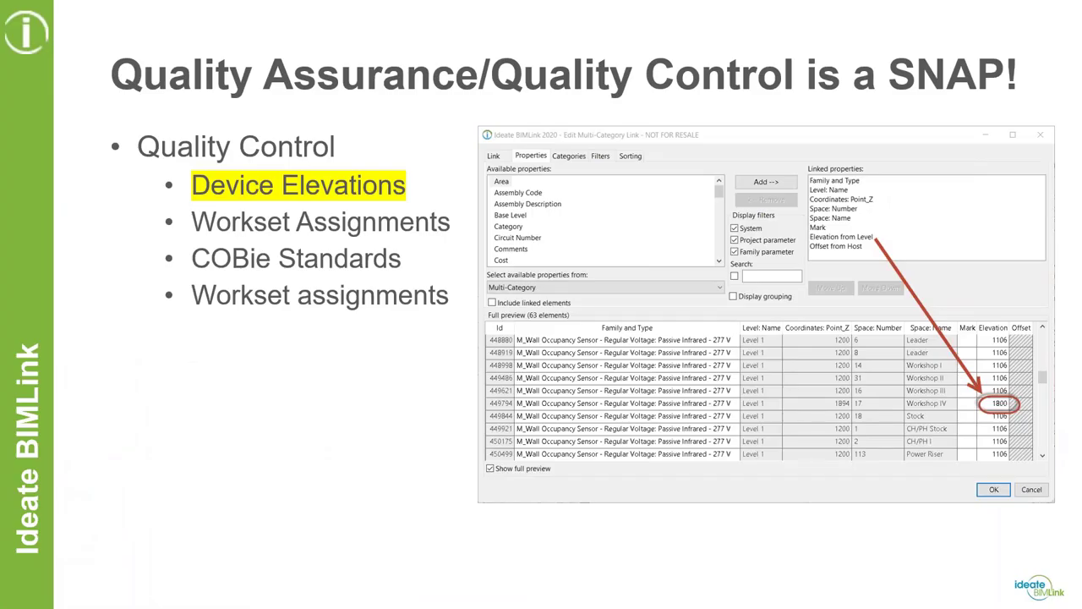
key("Right")
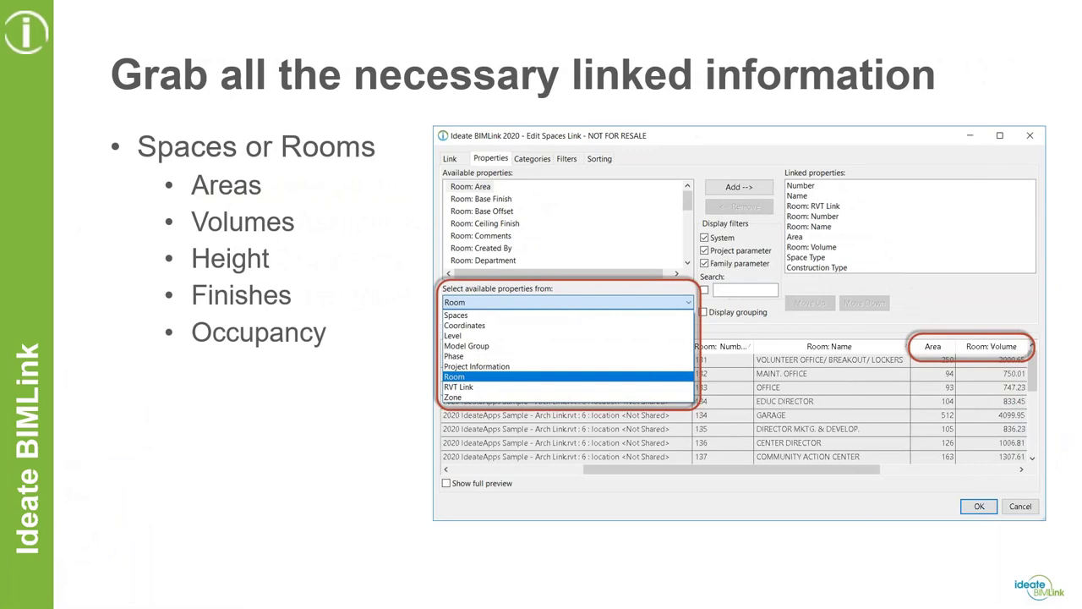
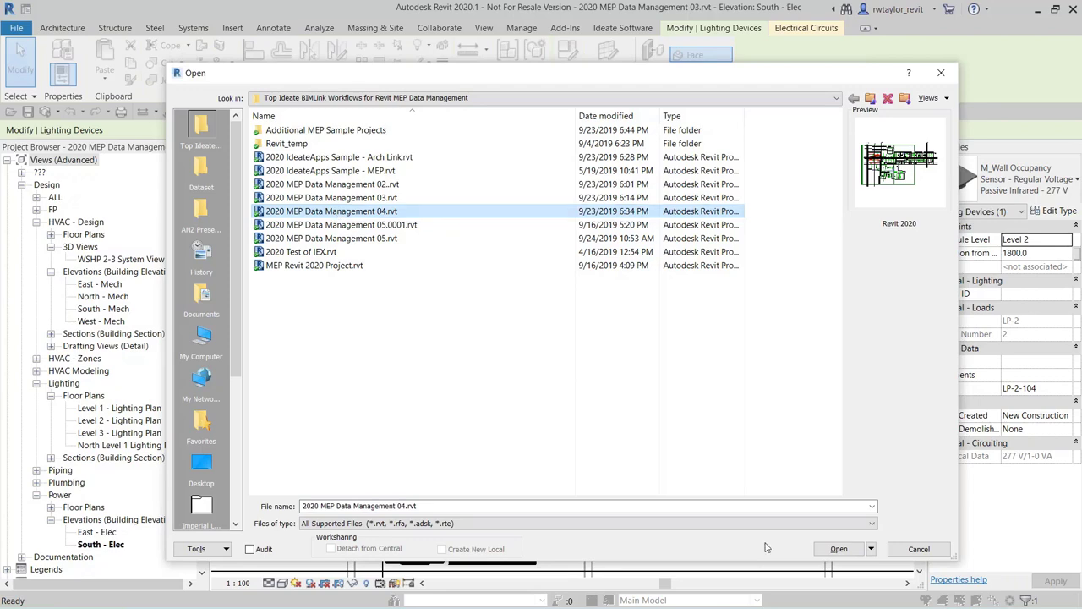
Open the project 2020 MEP Data Management 04.rvt in Revit and search the entire project for "rooms" with Ideate Explorer
left_click(837, 549)
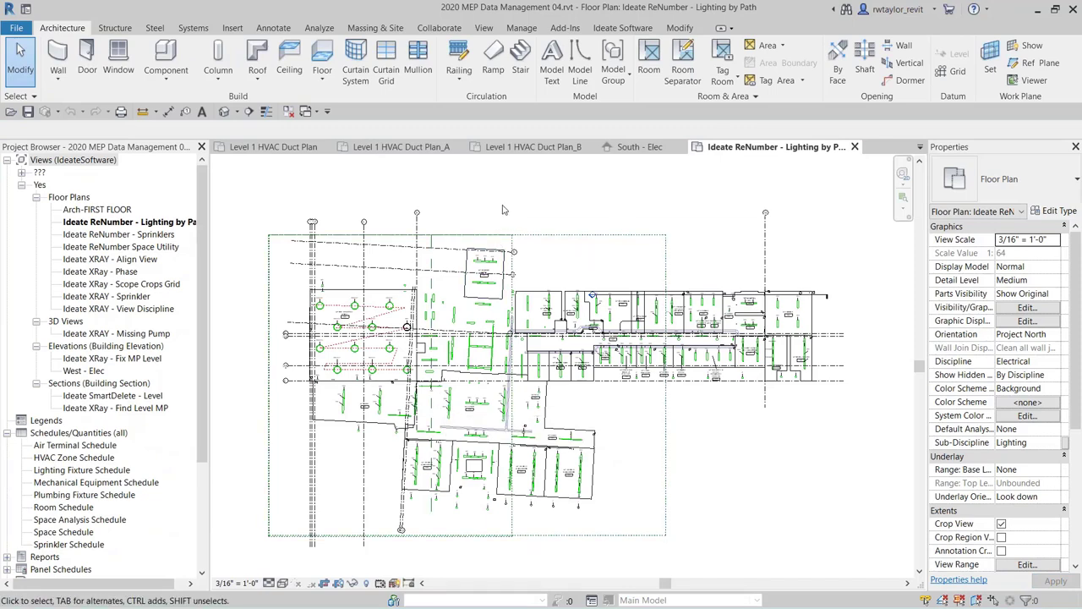
left_click(610, 28)
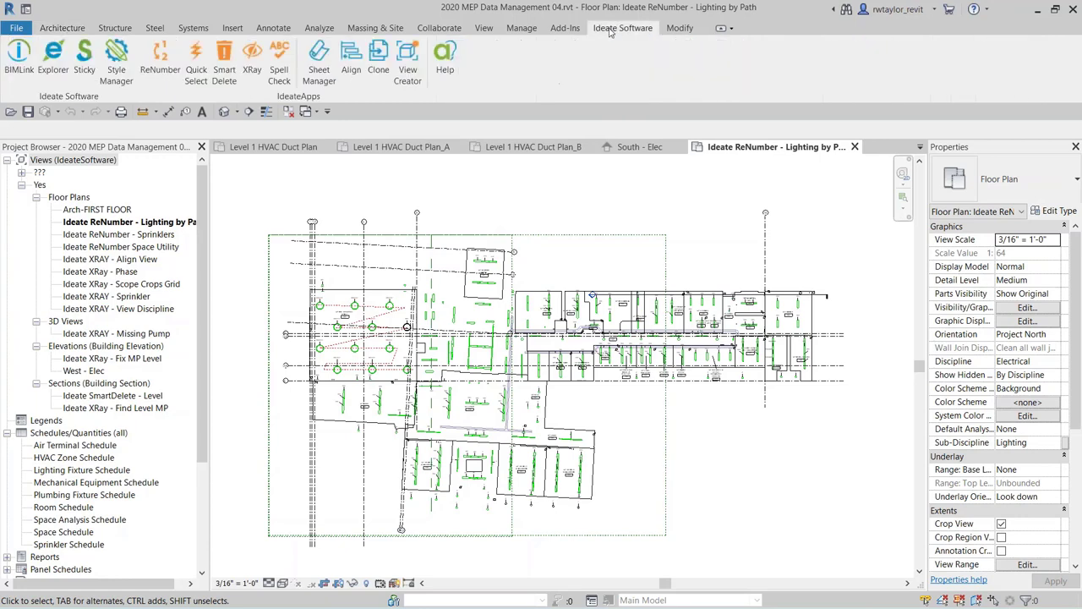
left_click(52, 57)
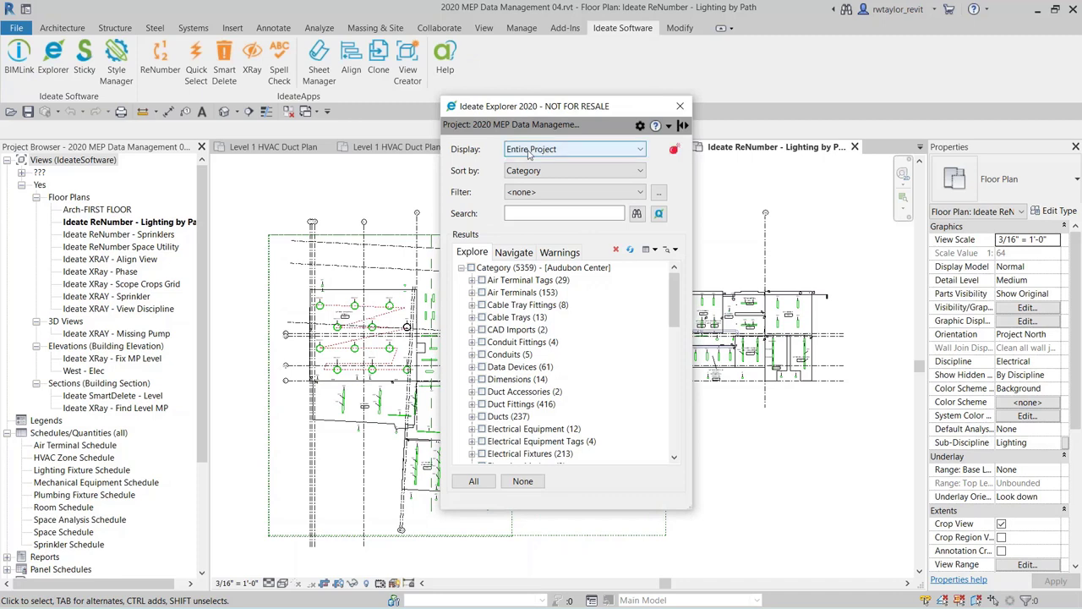
left_click(522, 213)
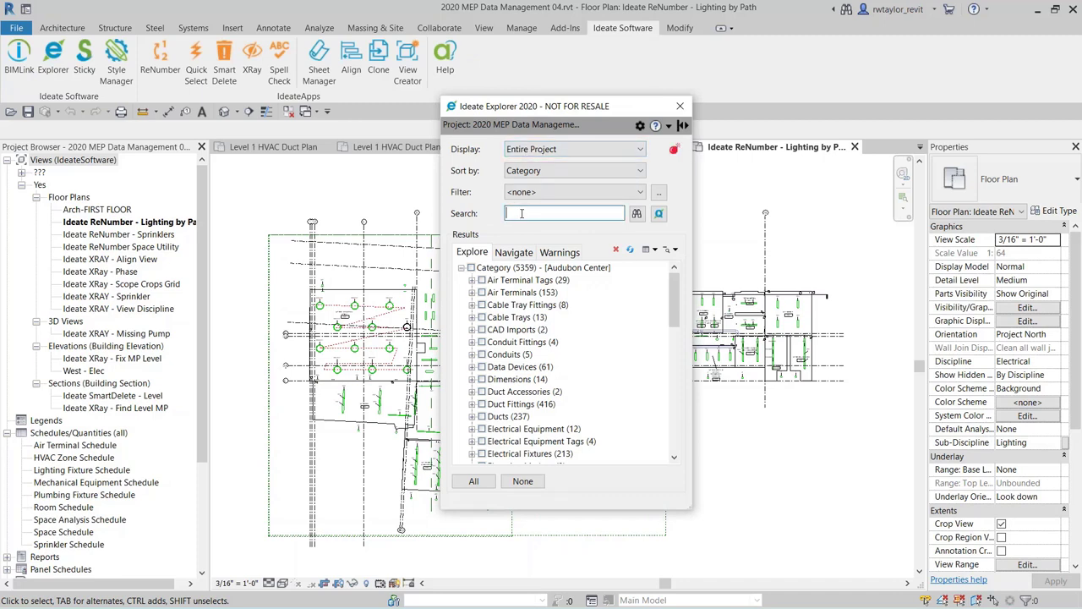
key("Return")
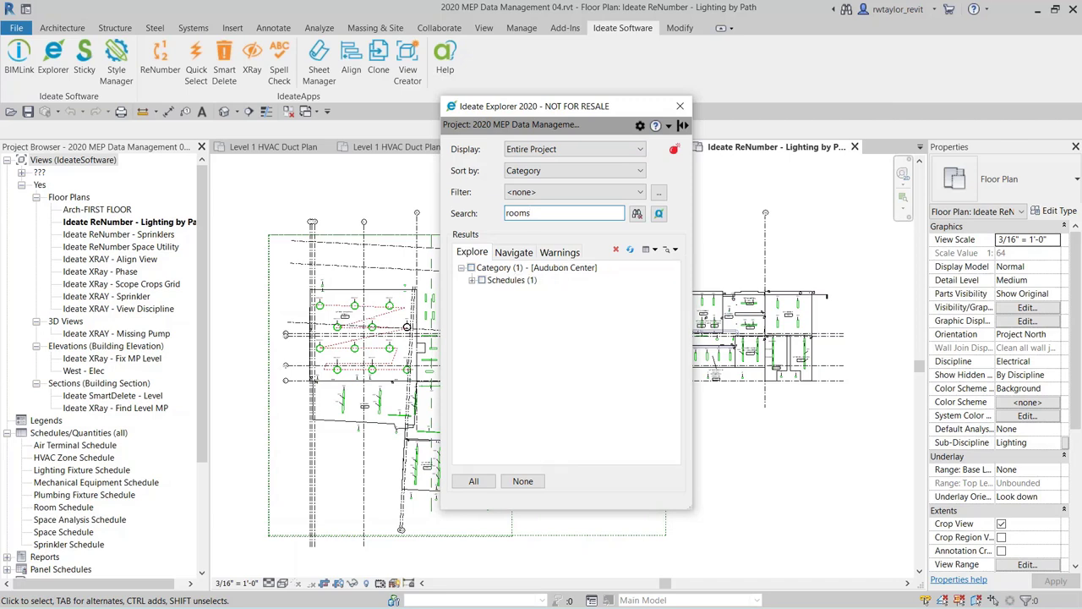
Expand the Schedules search result down to Rooms and open the Room Schedule
left_click(472, 280)
left_click(482, 291)
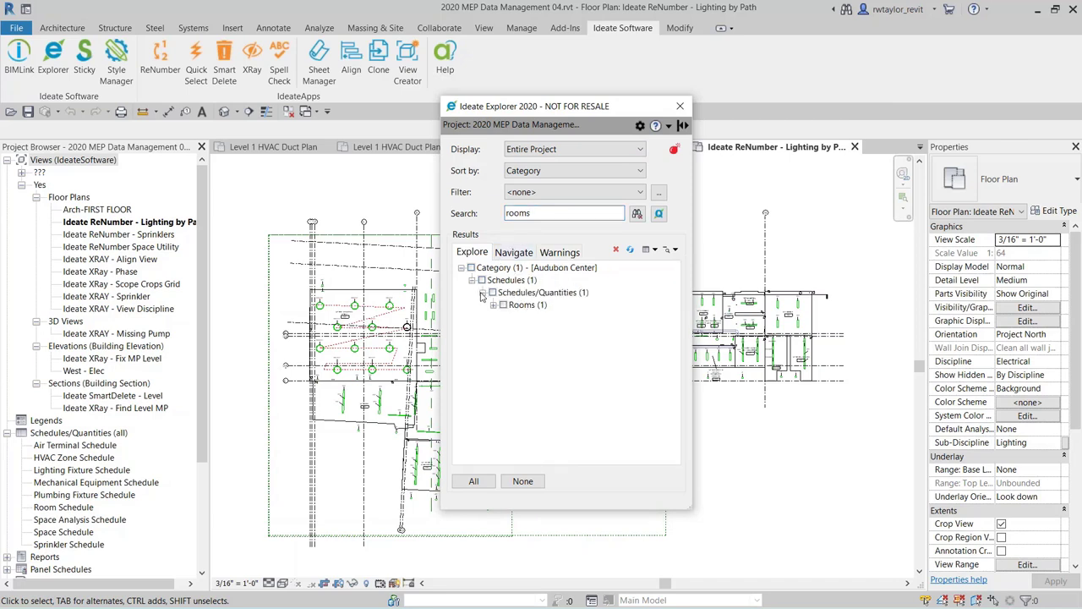
left_click(492, 305)
left_click(540, 320)
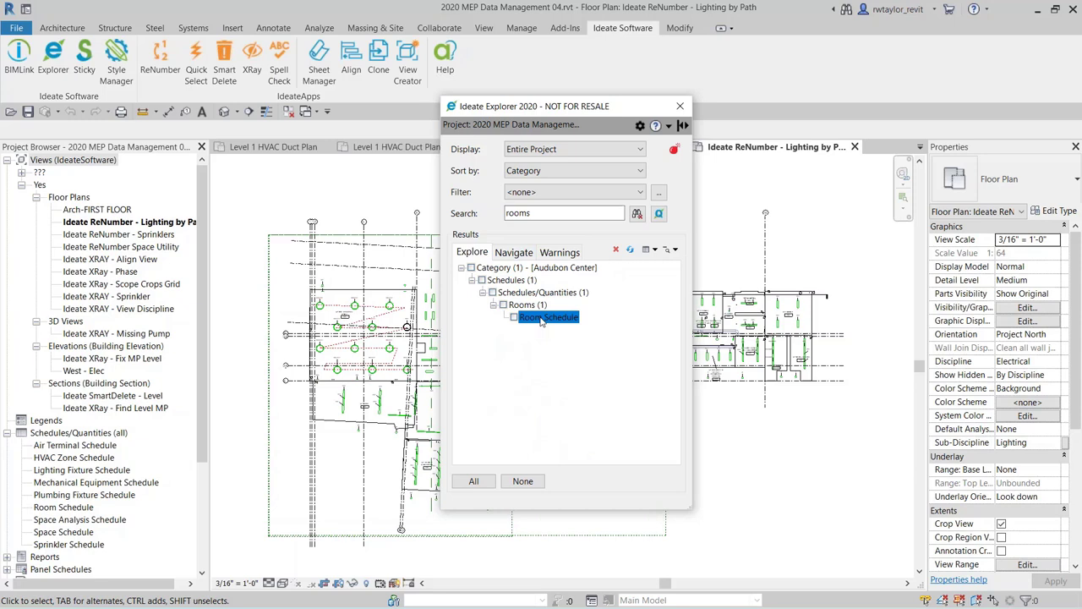
double_click(541, 320)
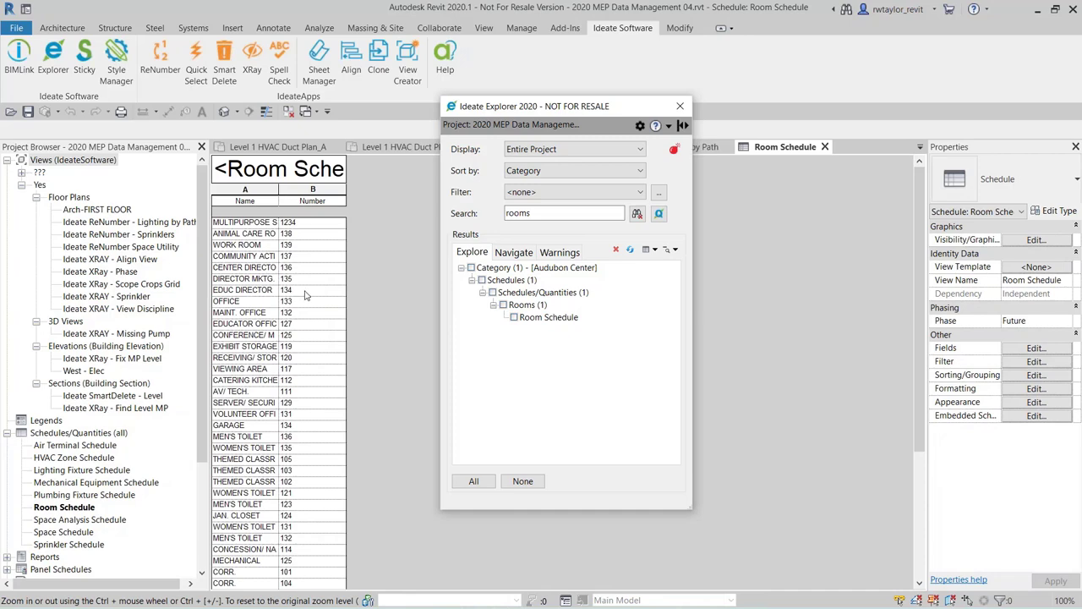
Exclude elements in links from the Room Schedule's fields, and close Ideate Explorer and the schedule
left_click(1036, 348)
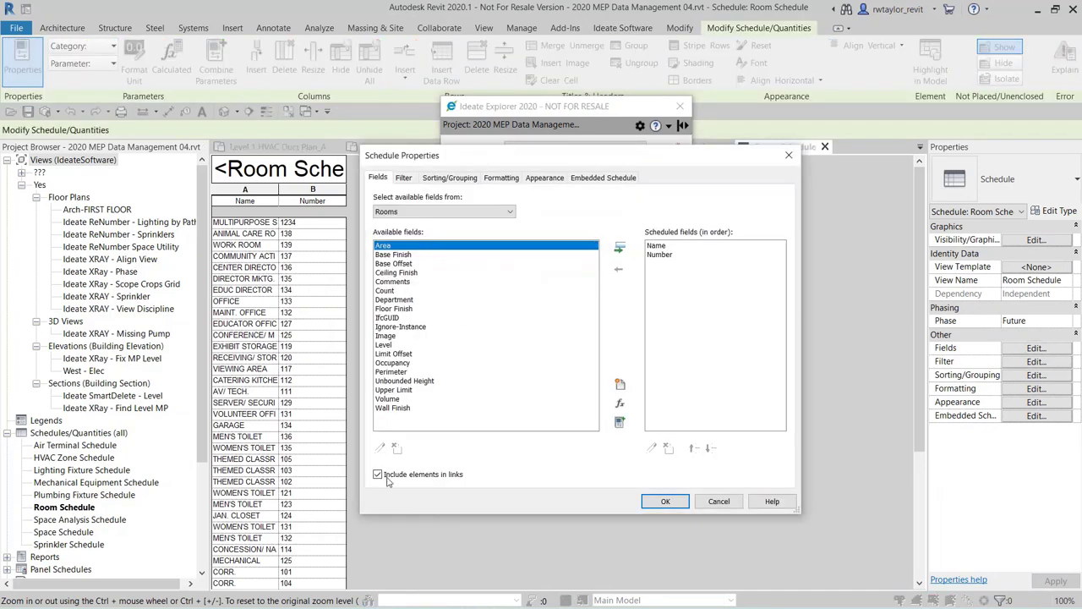
left_click(378, 475)
left_click(656, 501)
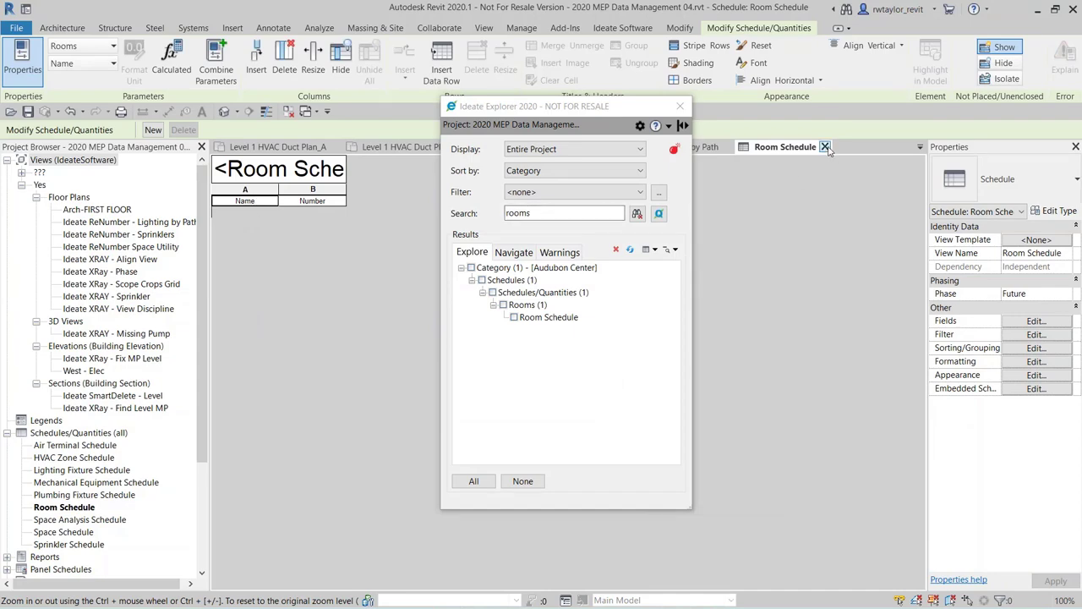
left_click(687, 110)
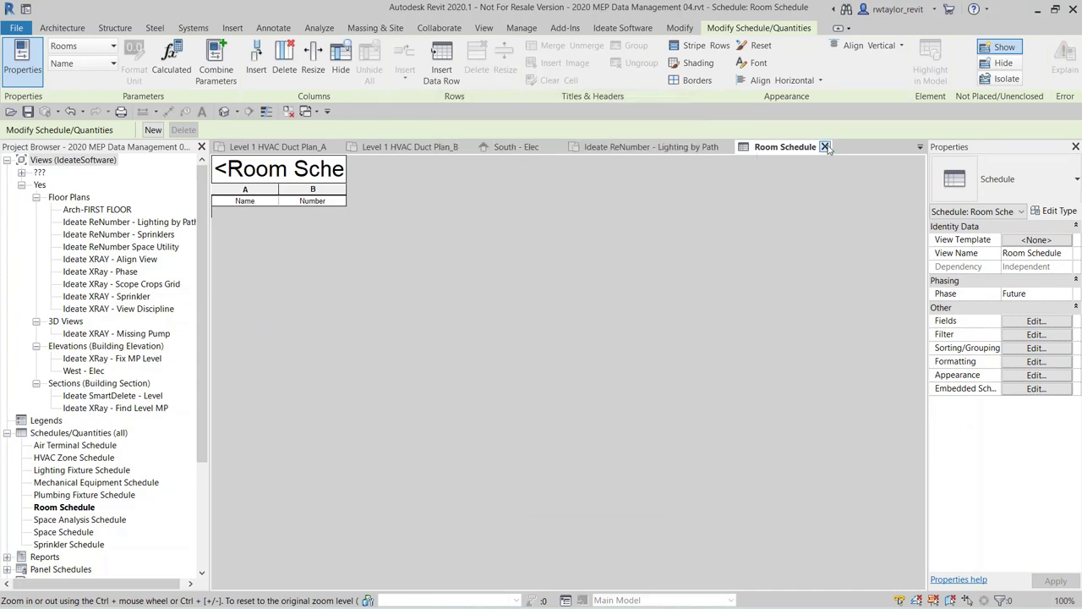
left_click(824, 146)
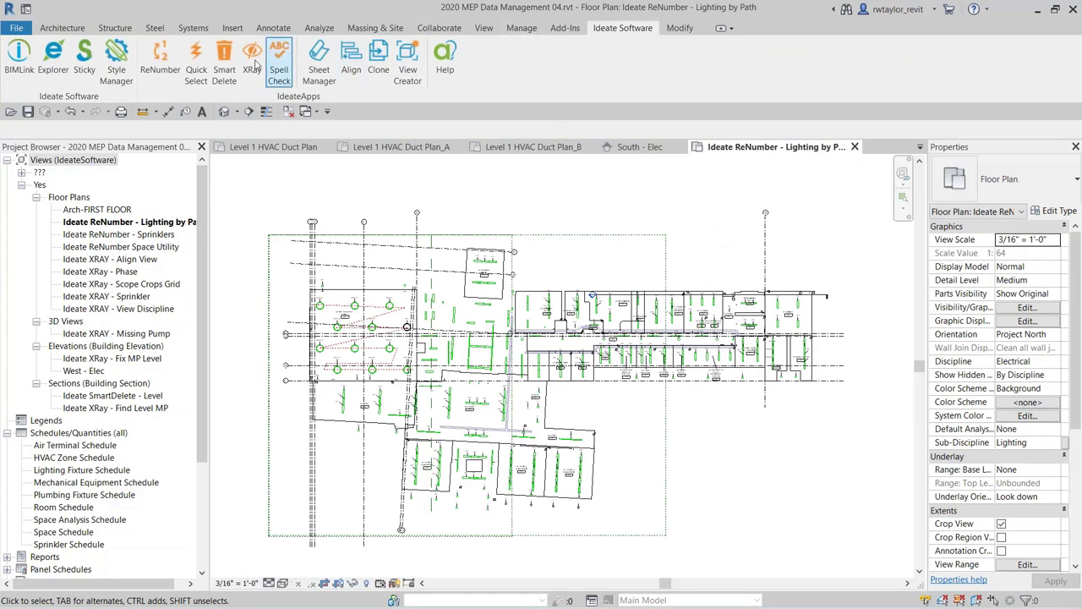
Open the properties of the Space Schedule link in Ideate BIMLink and examine the linked room columns in an enlarged preview
left_click(19, 59)
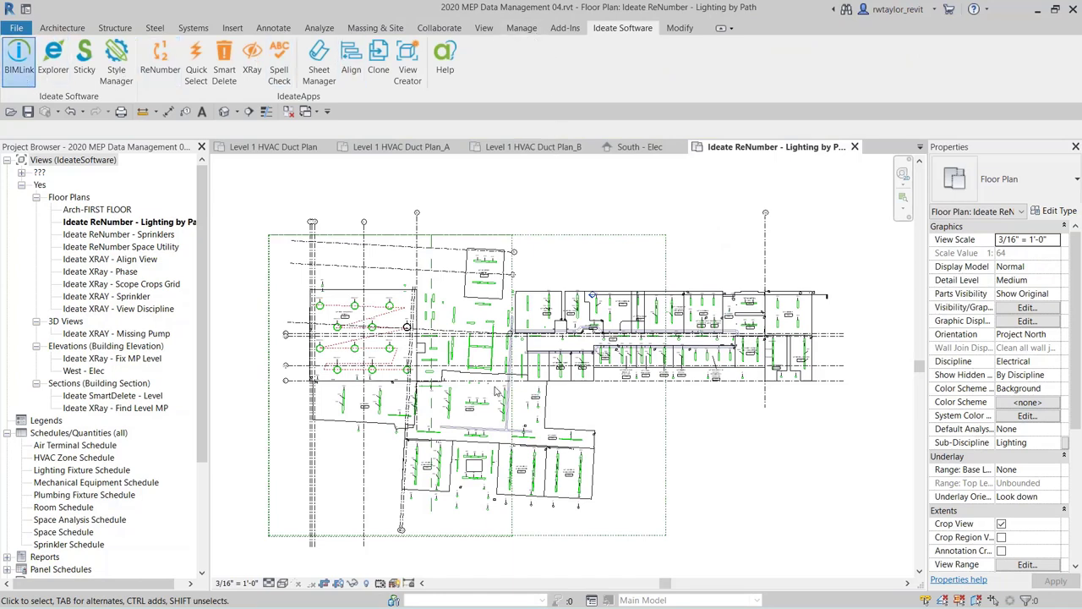
left_click(475, 255)
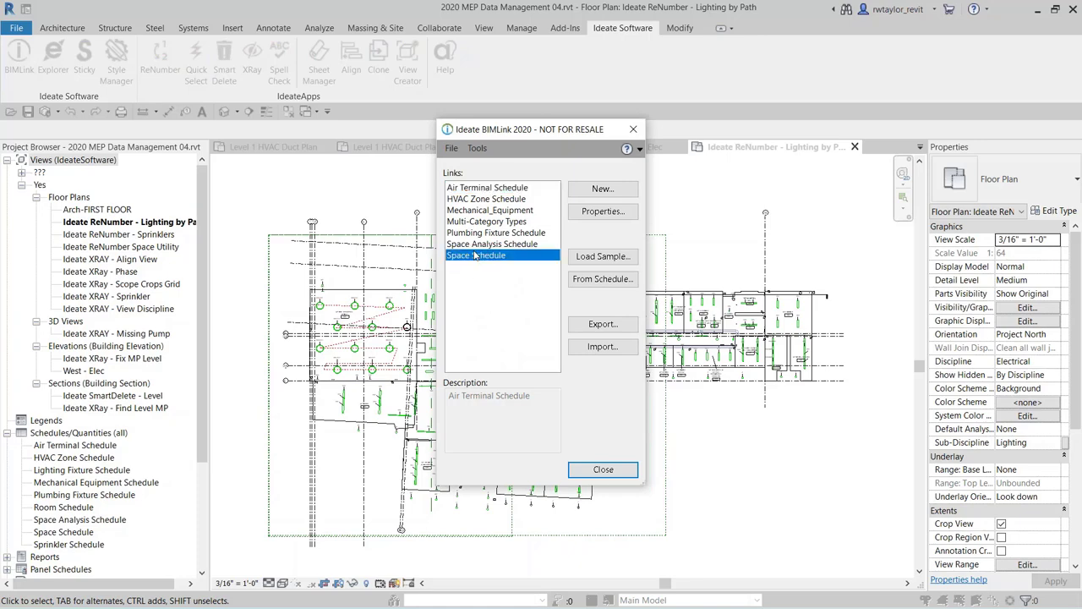
left_click(602, 211)
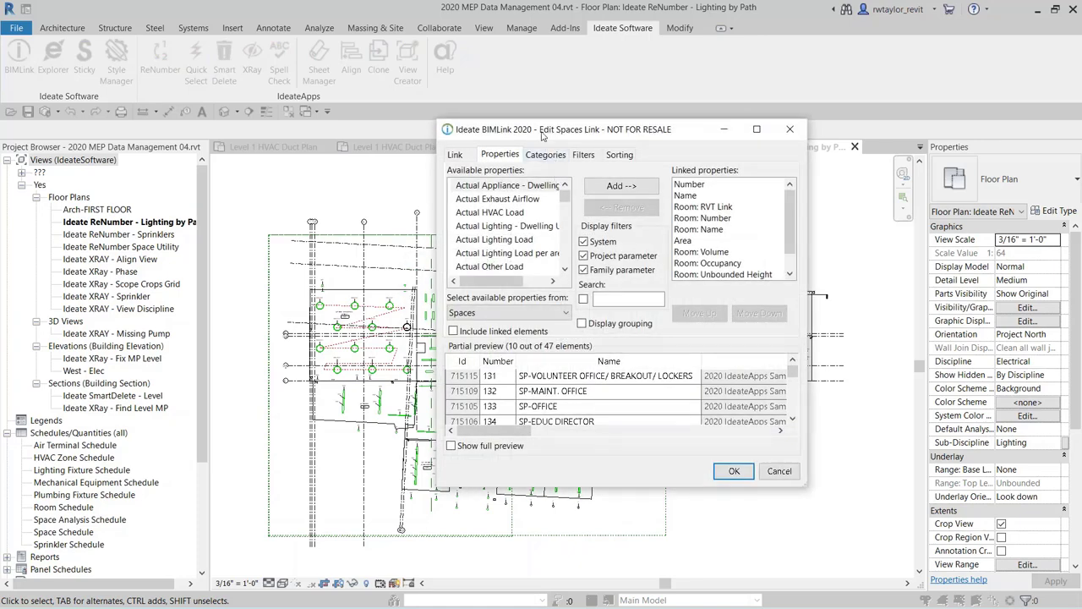
left_click_drag(542, 133, 320, 93)
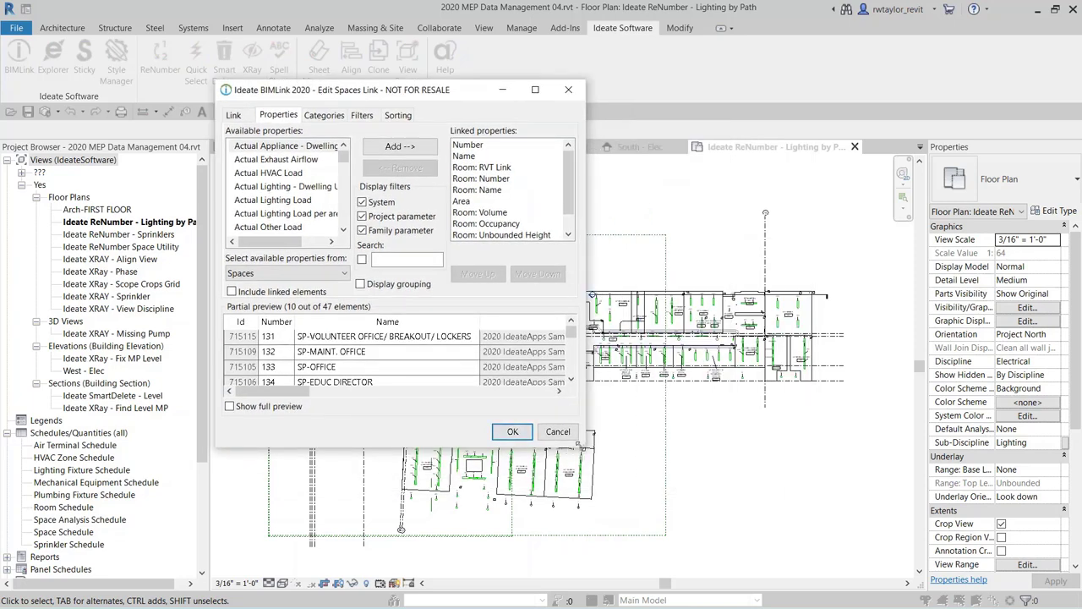
left_click_drag(584, 449, 926, 492)
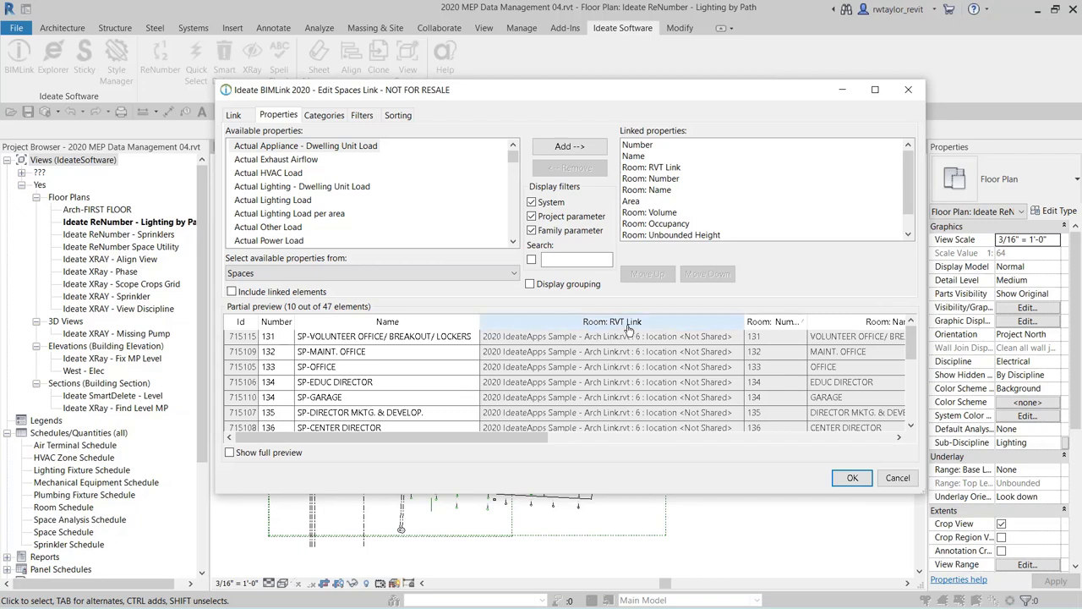
left_click_drag(439, 446, 707, 483)
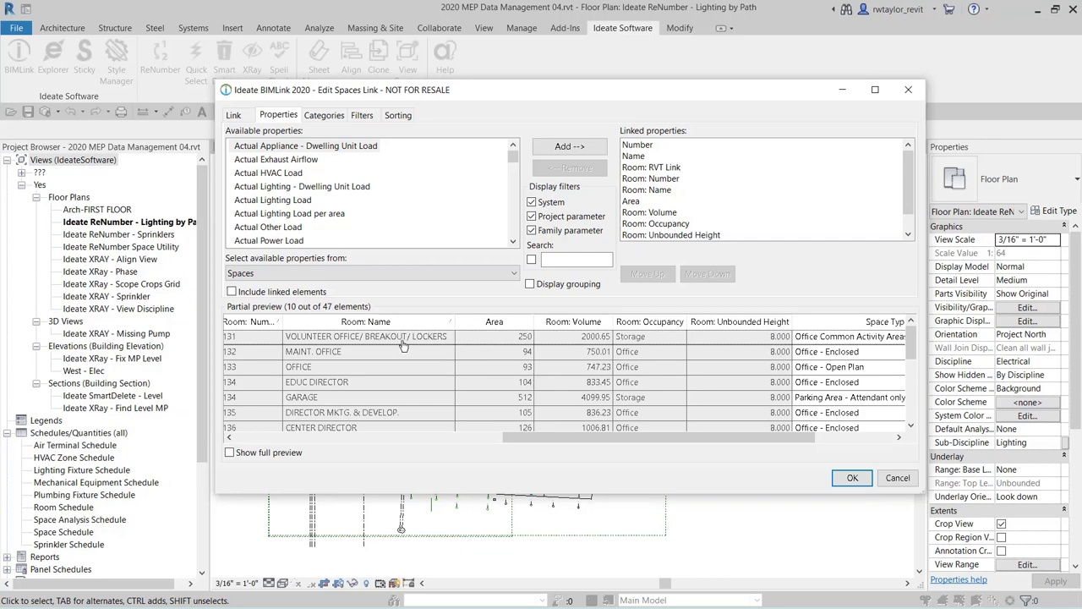
Check the linked room columns in the Spaces link preview, accept the link properties, and close BIMLink
left_click_drag(504, 437, 407, 456)
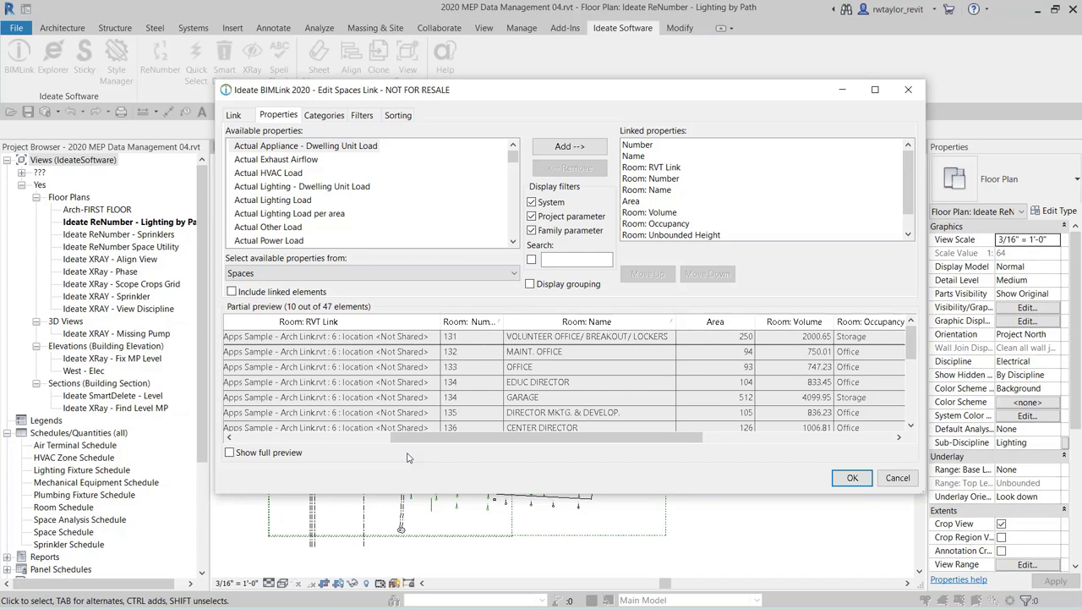
left_click(856, 480)
left_click(603, 470)
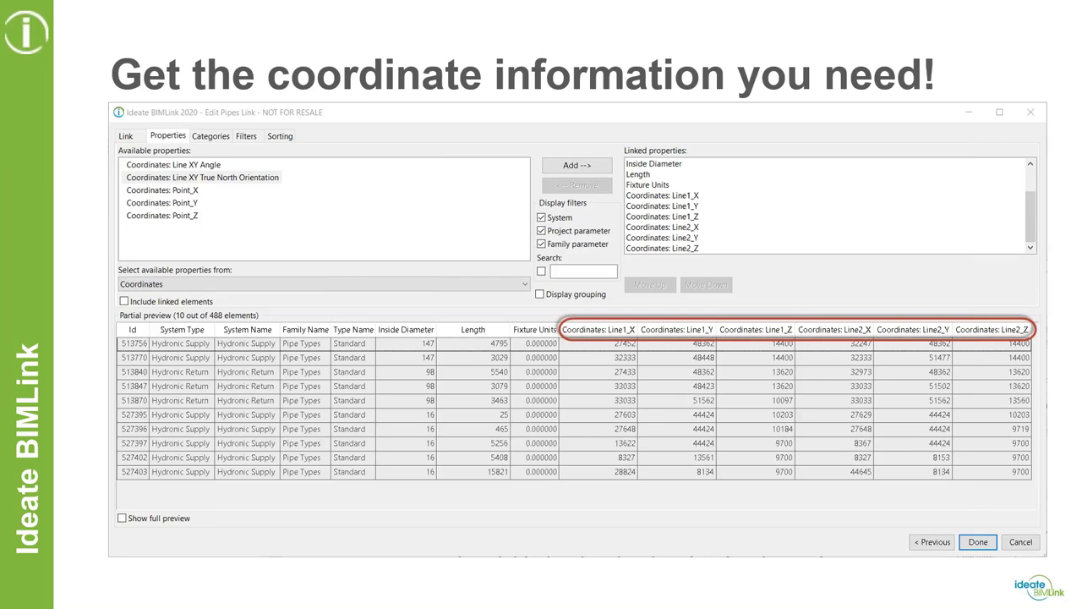
Switch to Revit and open the project 2020 MEP Data Management 05.rvt
key("alt+Tab")
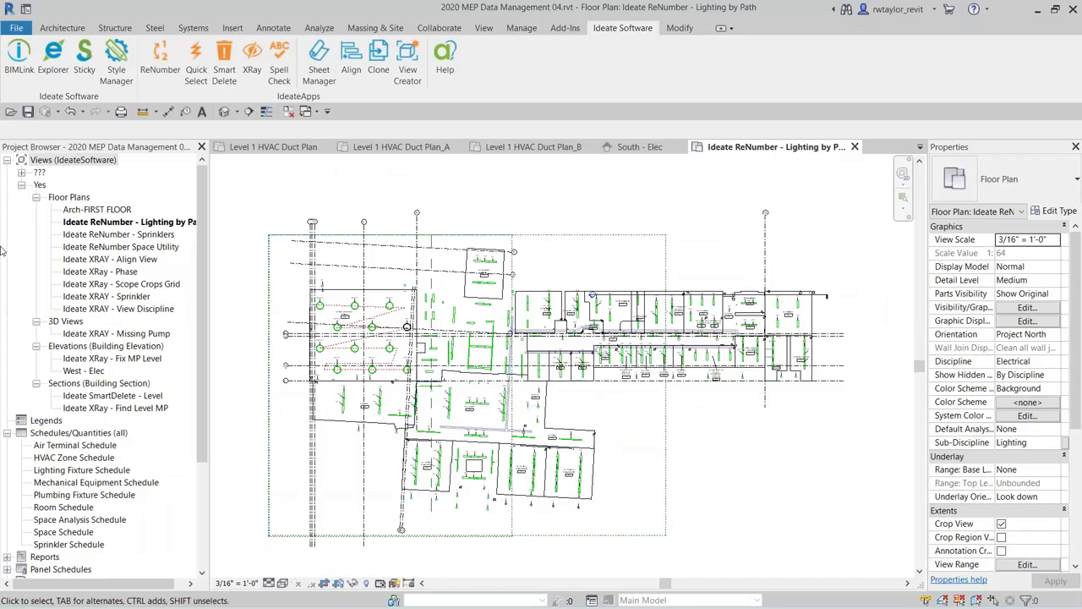
left_click(32, 32)
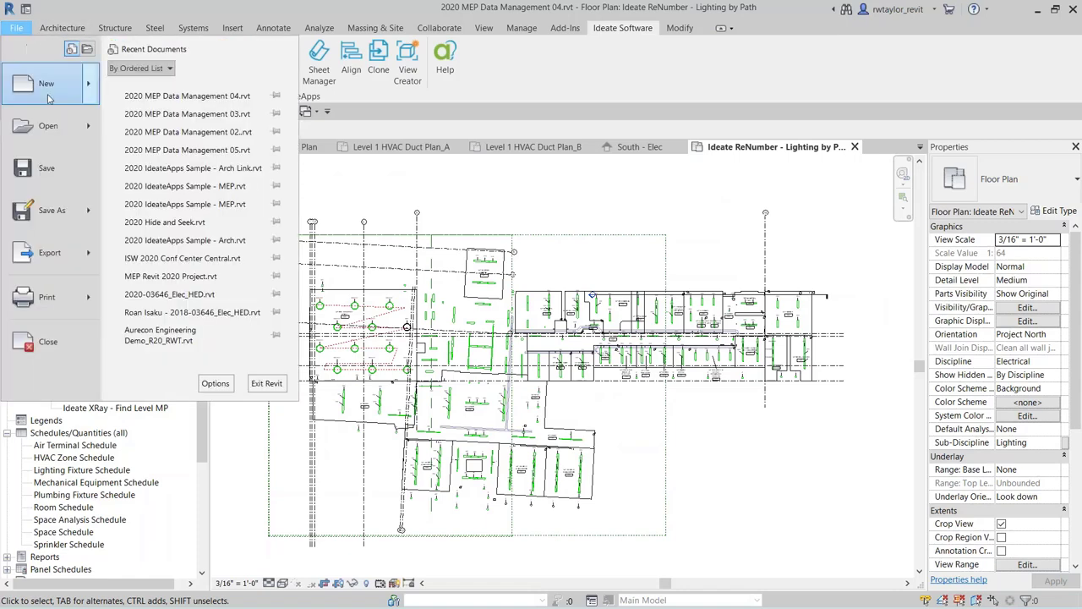
left_click(47, 128)
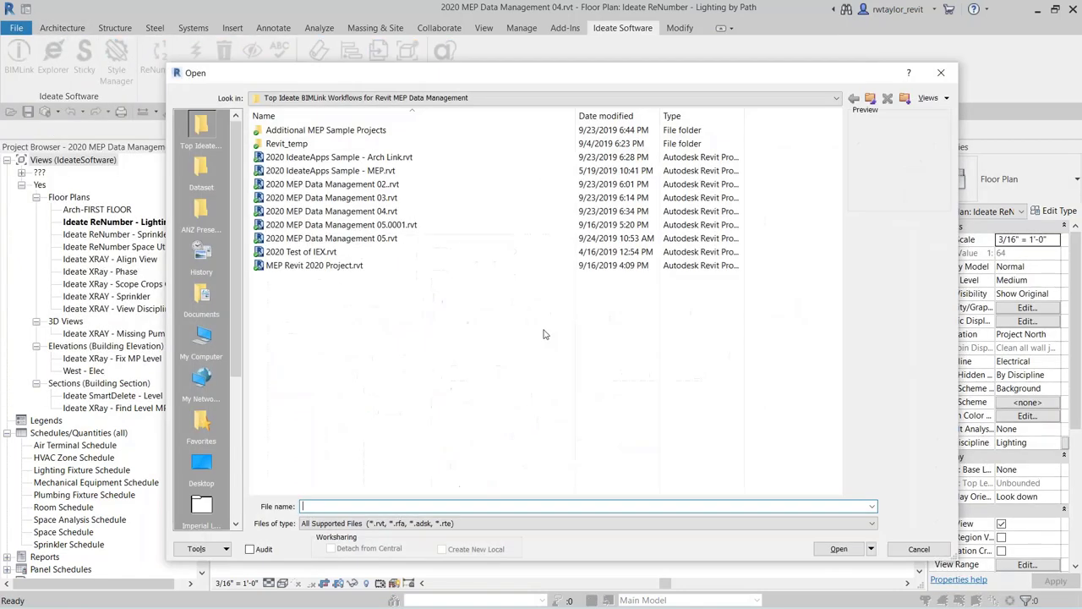
left_click(322, 239)
left_click(824, 549)
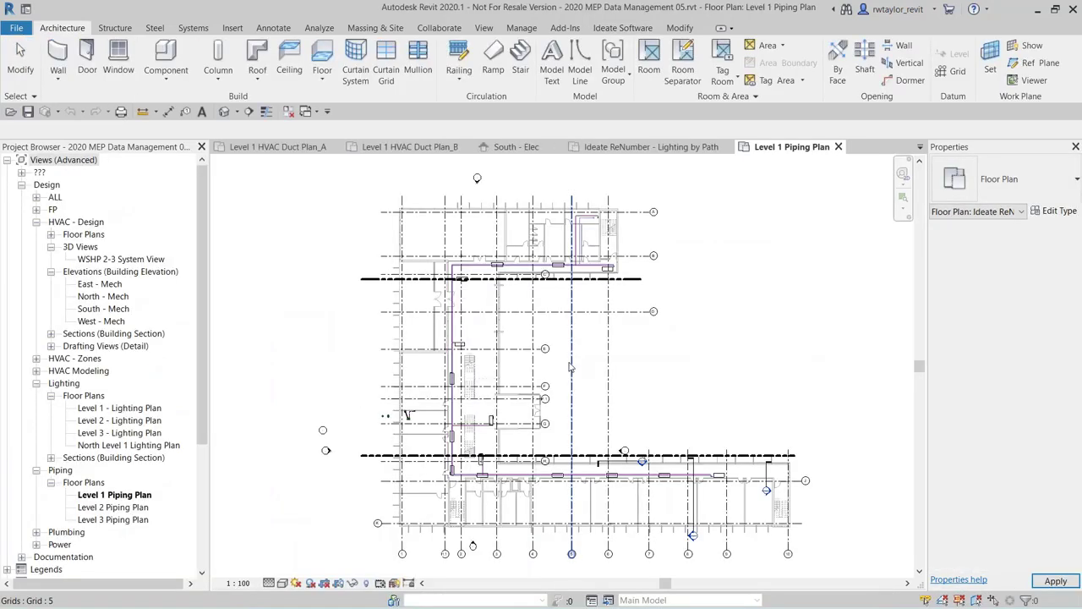
Open the properties of the Pipes link in Ideate BIMLink and enlarge the dialog to show more preview columns
left_click(629, 28)
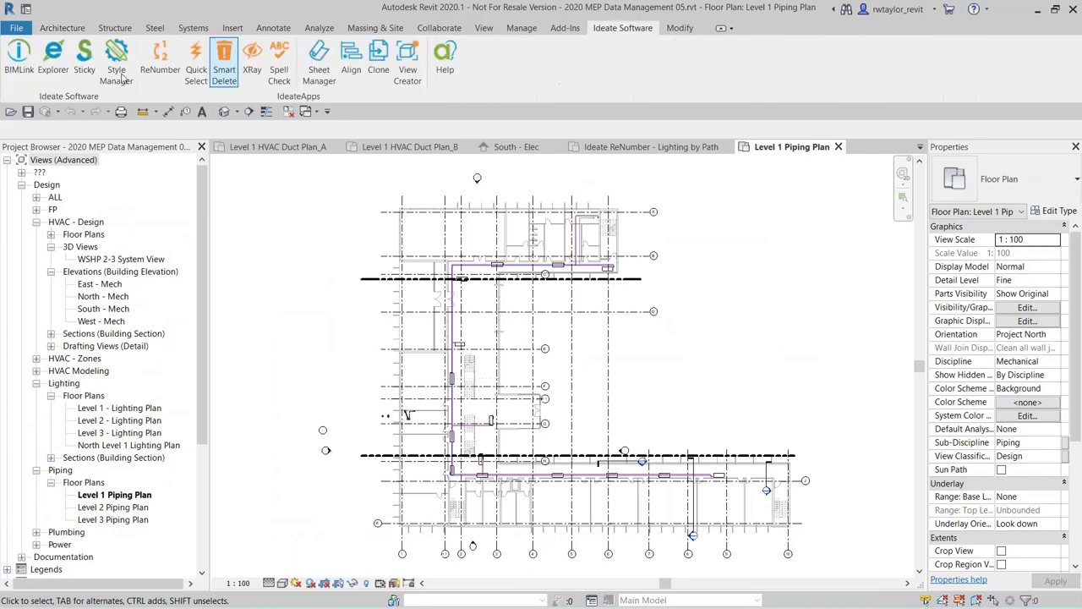
left_click(19, 57)
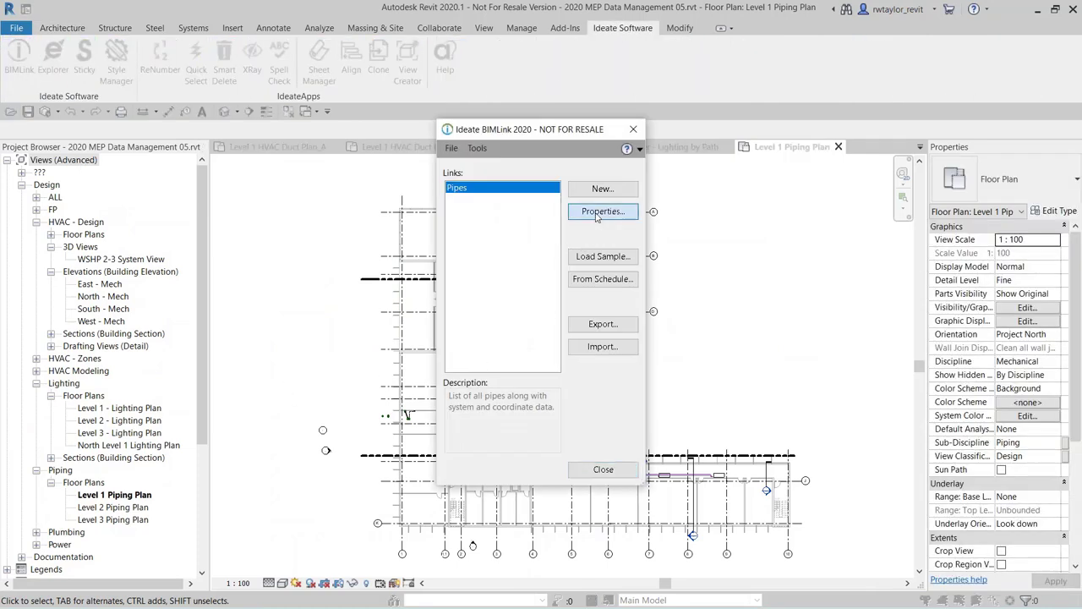
left_click(603, 211)
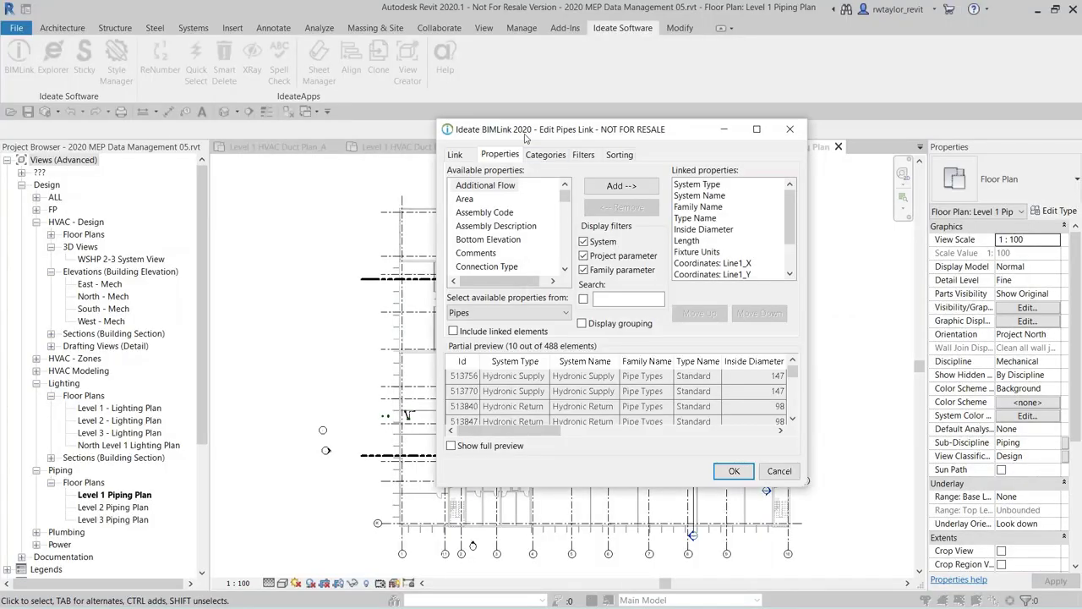
left_click_drag(526, 137, 334, 122)
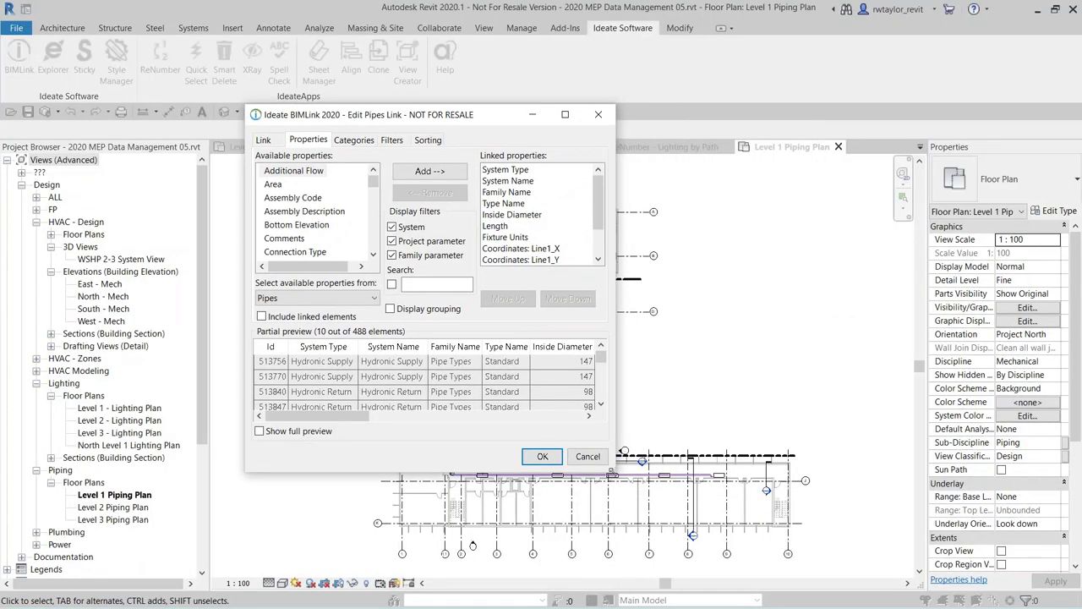
left_click_drag(614, 473, 898, 522)
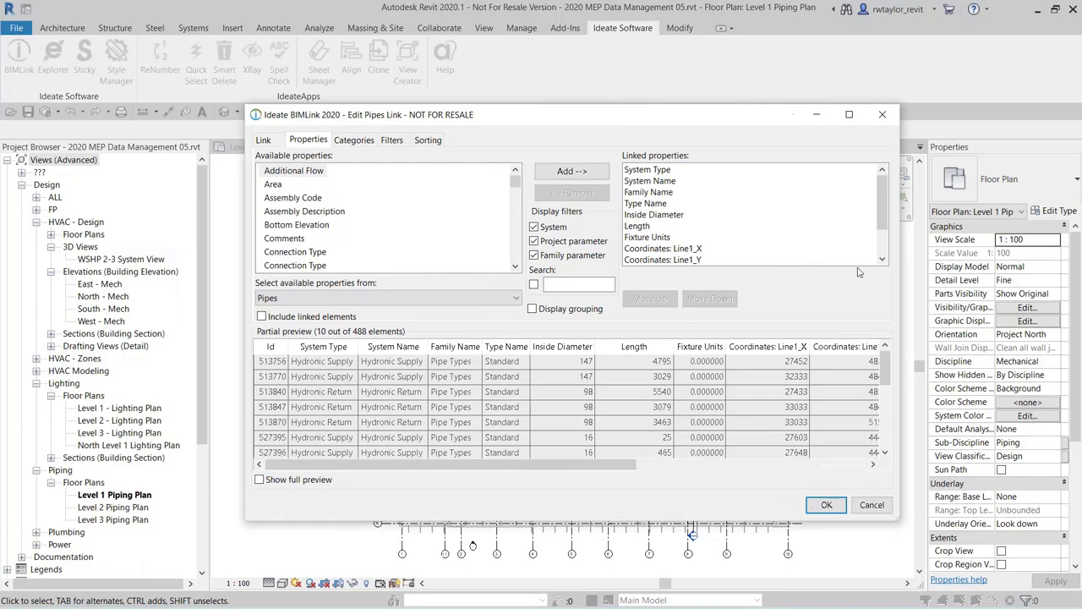
Examine the Line1 and Line2 X, Y and Z coordinate properties and their preview values, then accept the Pipes link properties
left_click_drag(882, 220, 882, 246)
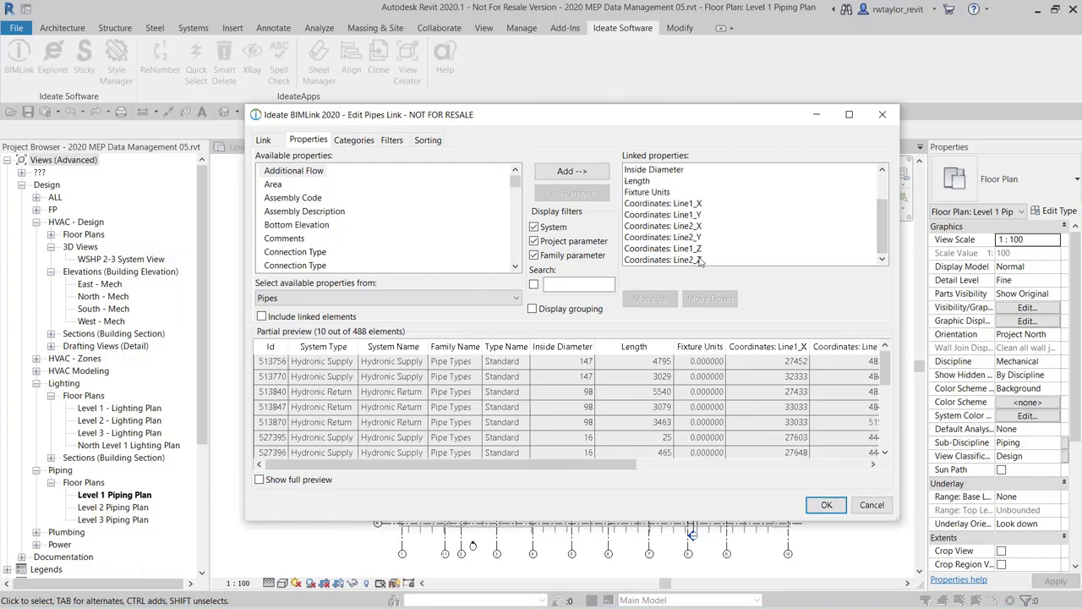
left_click_drag(621, 464, 848, 464)
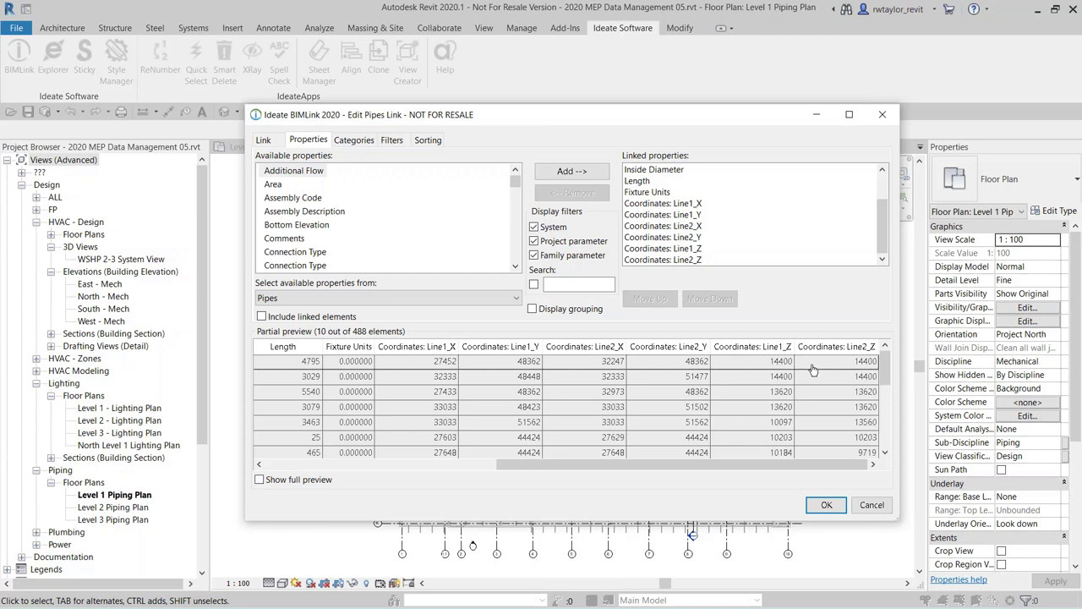
left_click(783, 423)
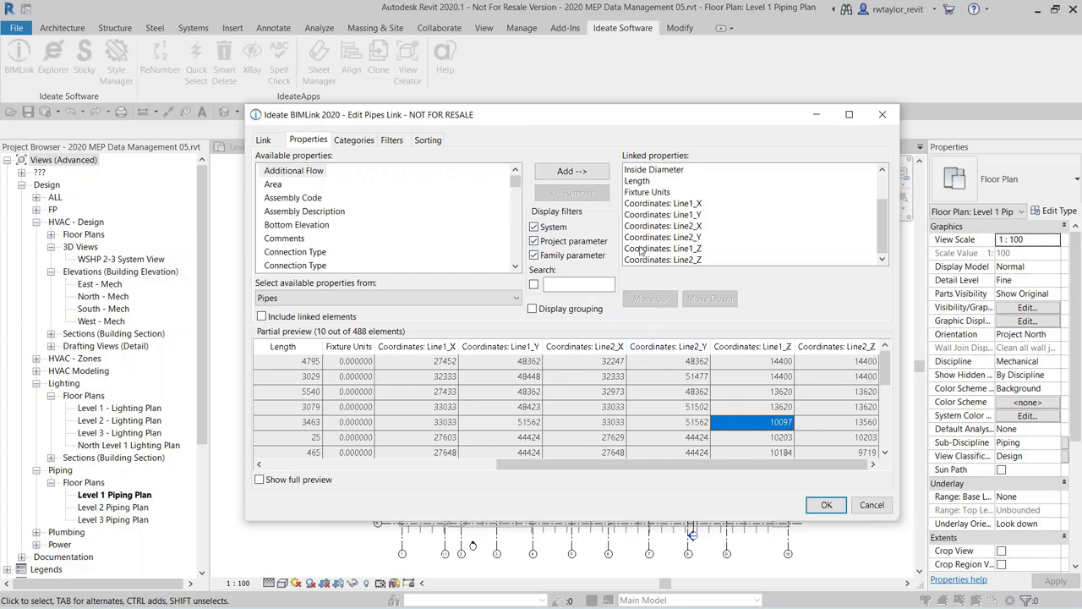
left_click(827, 504)
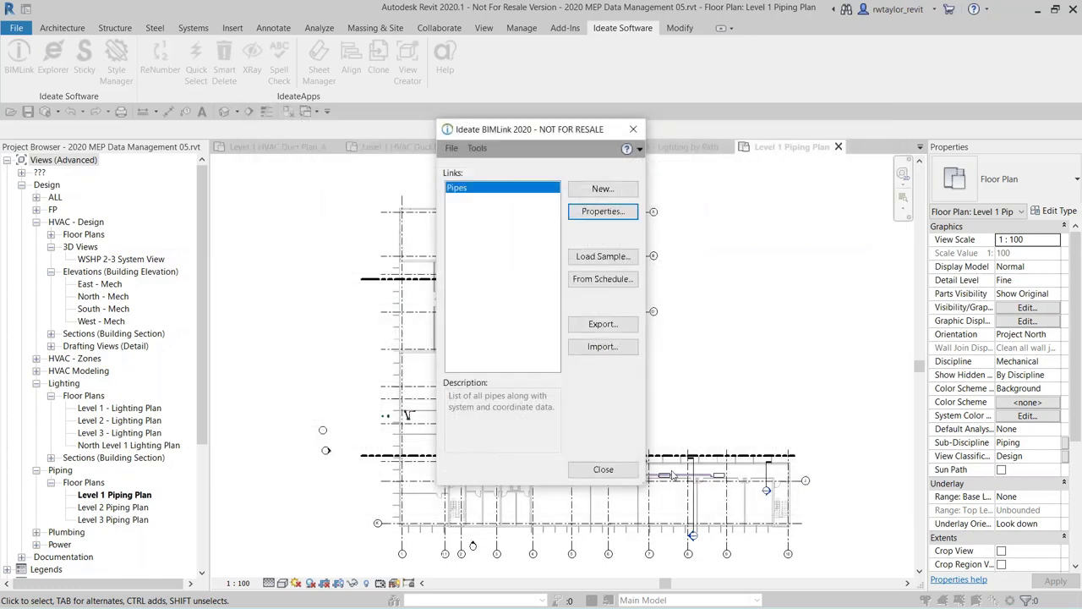
key("alt+Tab")
key("Tab")
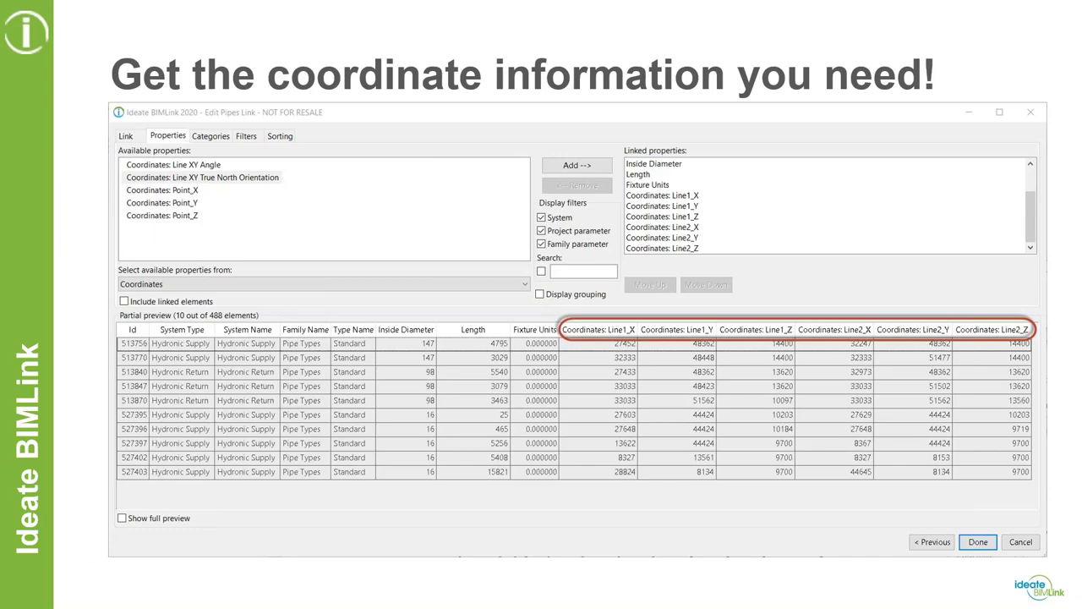
key("Right")
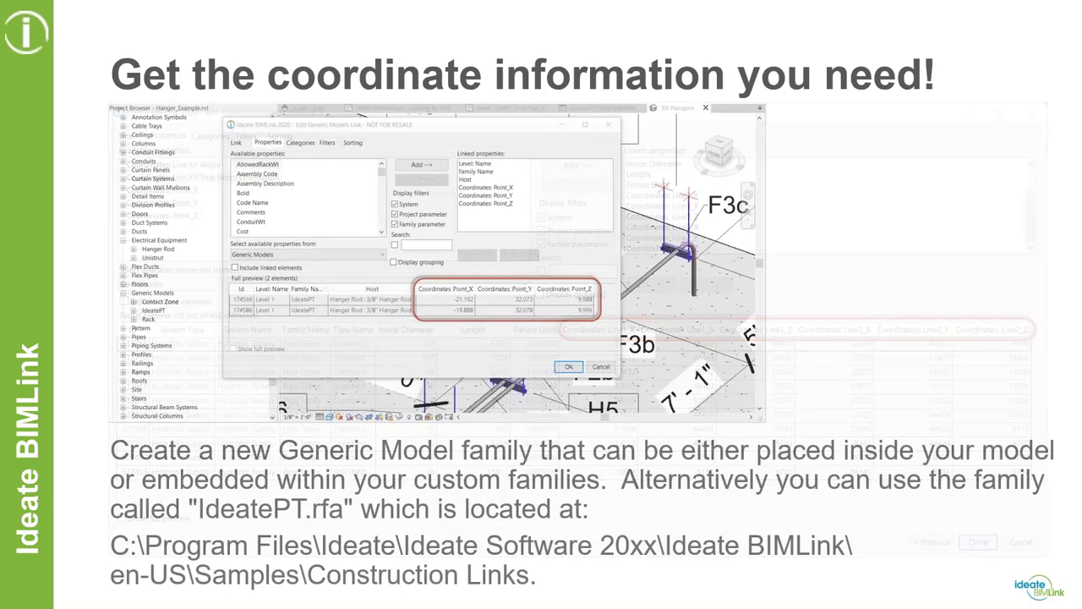